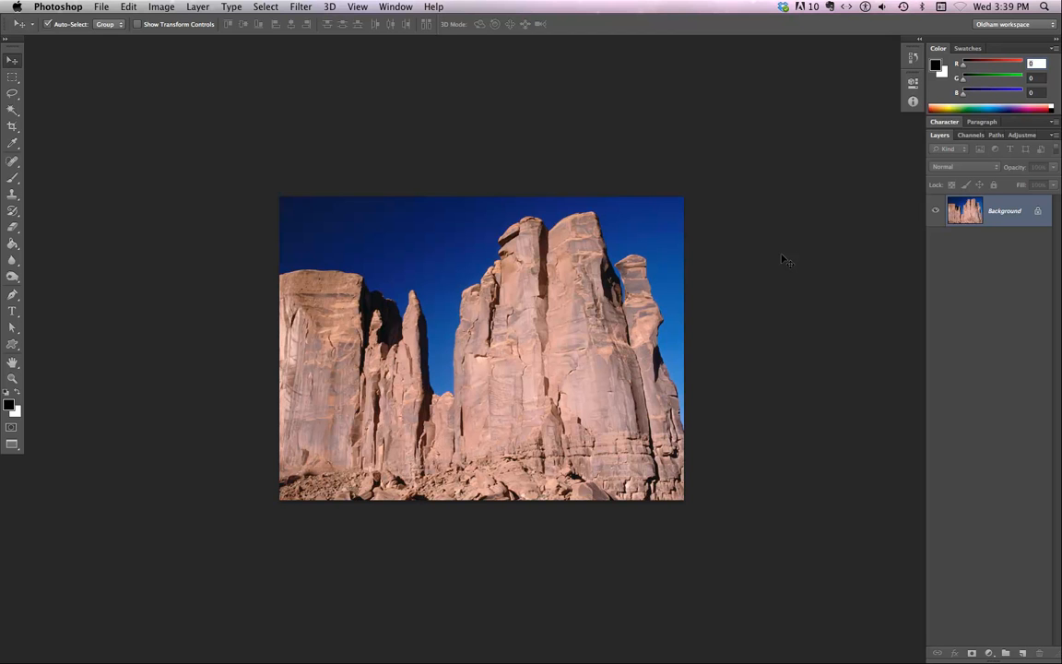
- Switch the workspace to the Essentials layout
{"action": "left_click", "coordinate": [1021, 135]}
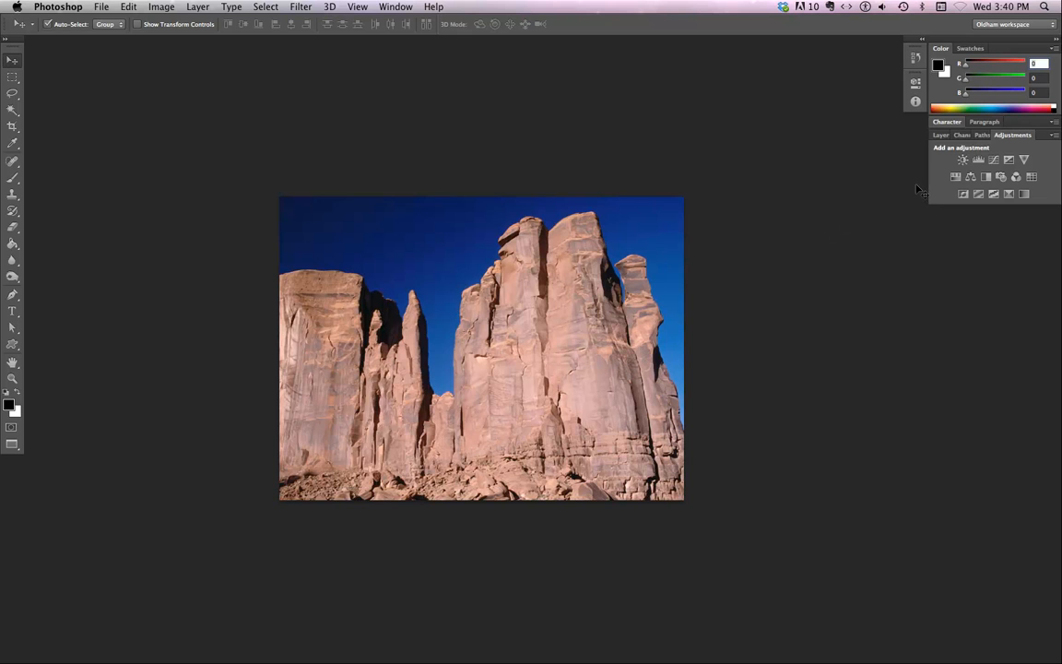
{"action": "left_click", "coordinate": [1013, 26]}
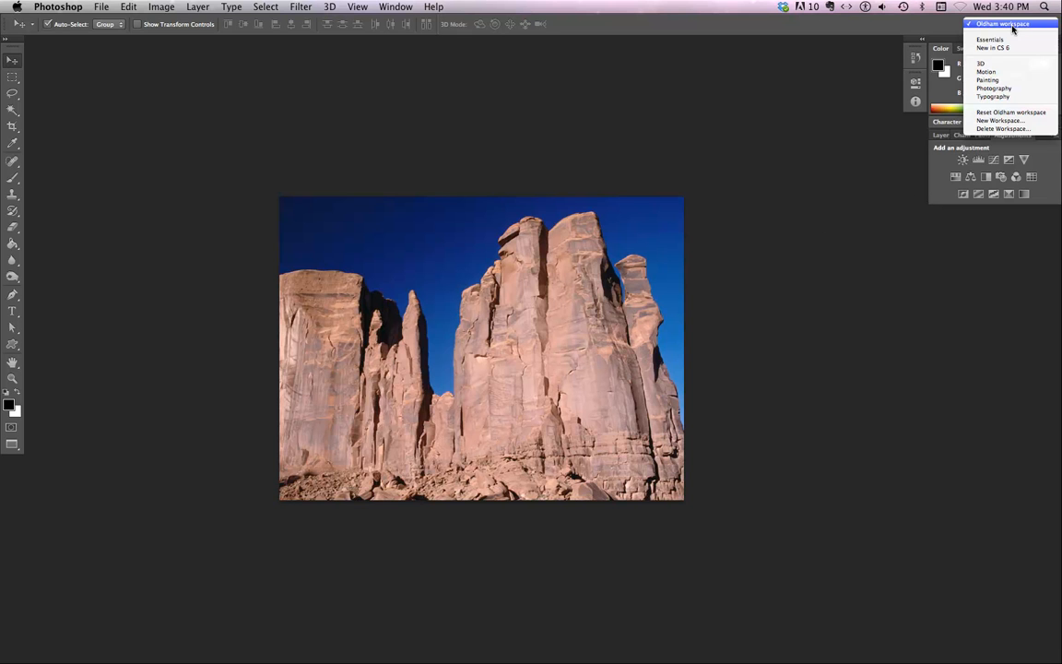
{"action": "left_click", "coordinate": [996, 40]}
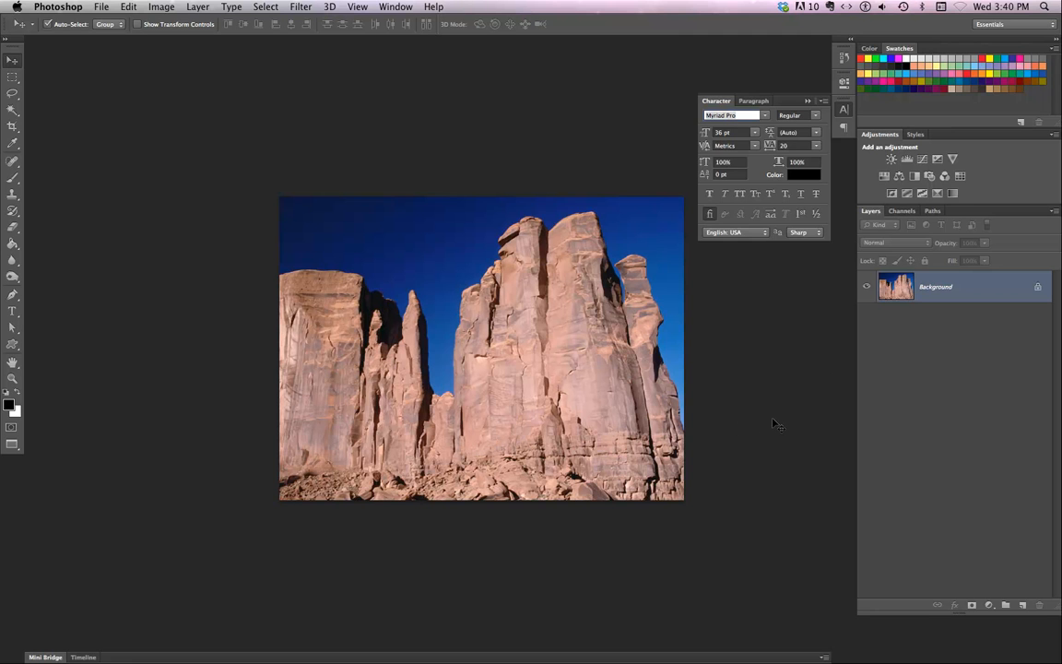
- Duplicate the Background layer eight times and collapse the Character panel
{"action": "key", "text": "super+j"}
{"action": "key", "text": "super+j"}
{"action": "key", "text": "super+j"}
{"action": "key", "text": "super+j"}
{"action": "key", "text": "super+j"}
{"action": "key", "text": "super+j"}
{"action": "key", "text": "super+j"}
{"action": "key", "text": "super+j"}
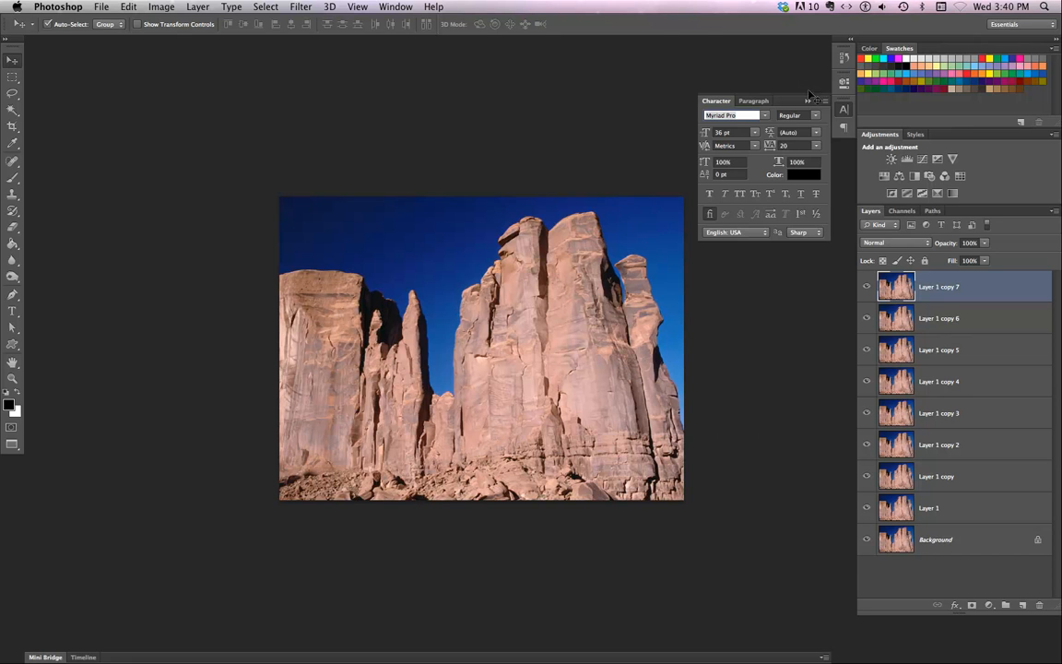
{"action": "left_click", "coordinate": [807, 103]}
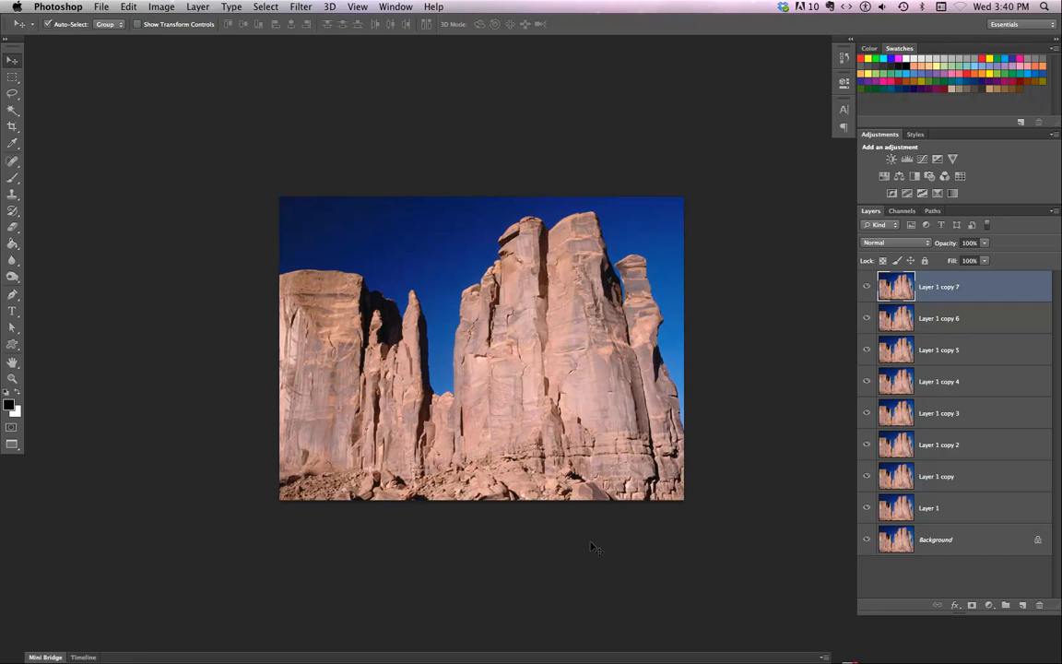
- Convert the Background into a regular layer named "Original not adjusted"
{"action": "double_click", "coordinate": [936, 540]}
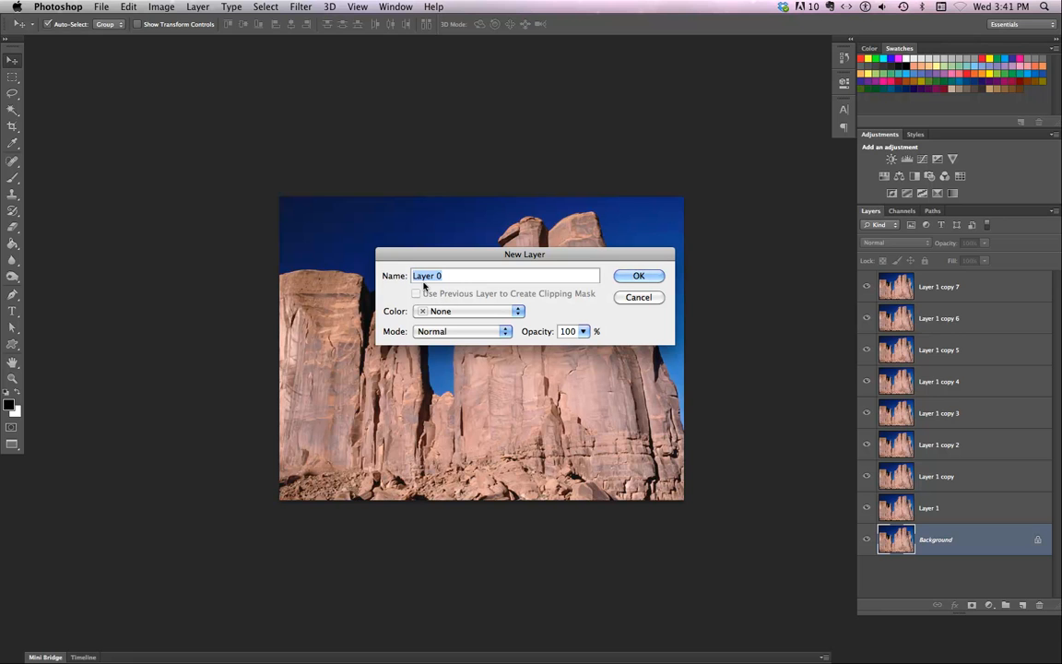
{"action": "type", "text": "Original un"}
{"action": "key", "text": "BackSpace"}
{"action": "key", "text": "BackSpace"}
{"action": "key", "text": "BackSpace"}
{"action": "type", "text": "not adjusted"}
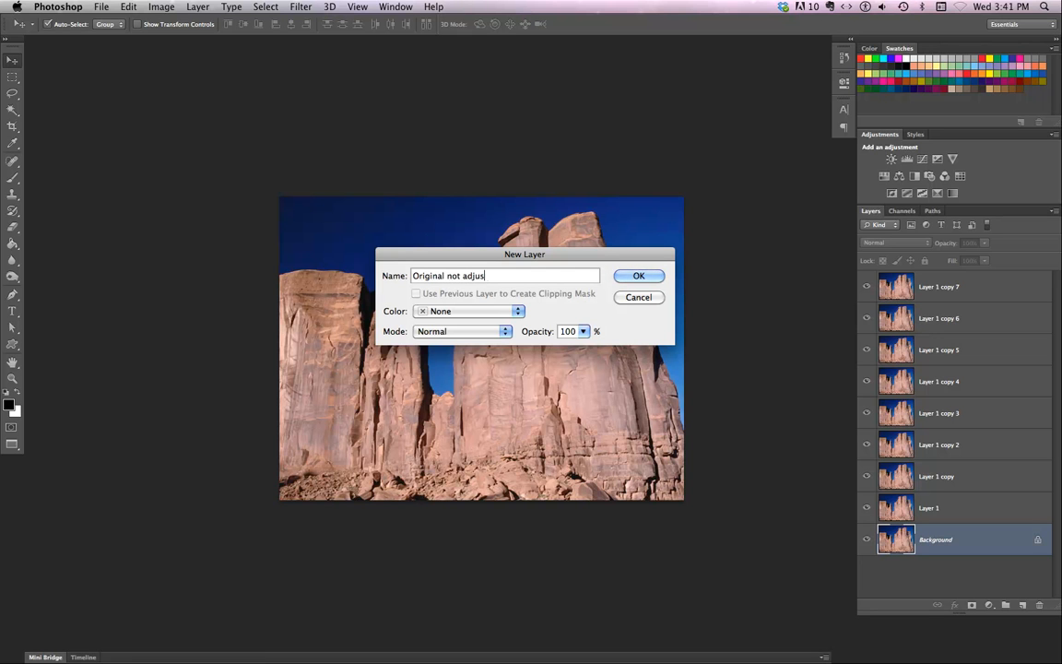
{"action": "left_click", "coordinate": [645, 277]}
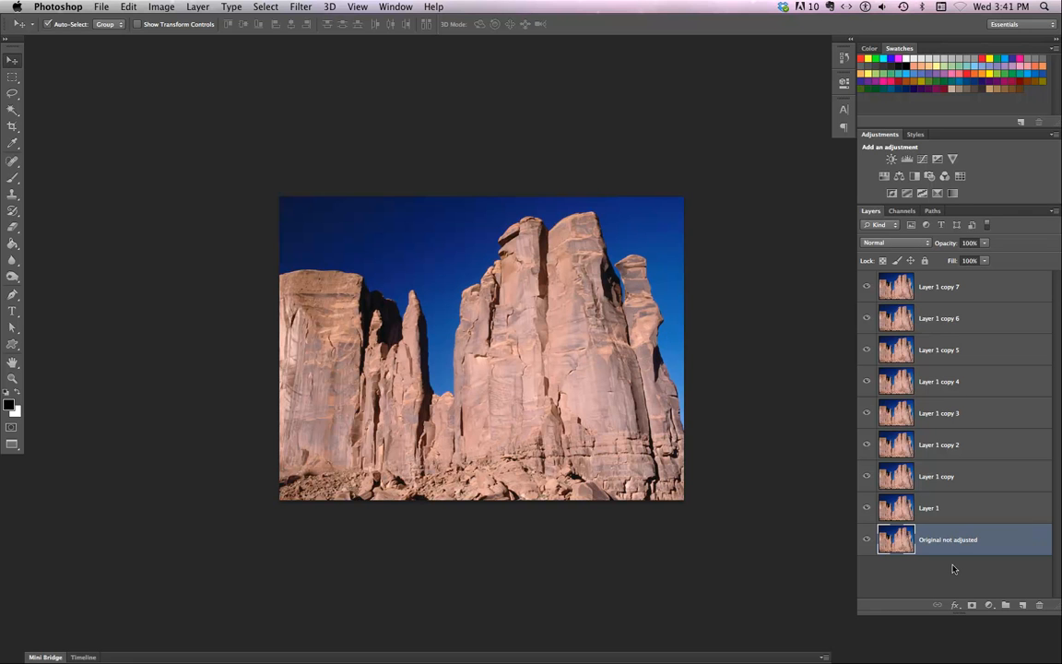
- Extend the canvas with the Crop tool to fit a three-by-three grid of photos, leaving the photo in the upper-left cell
{"action": "key", "text": "super+minus"}
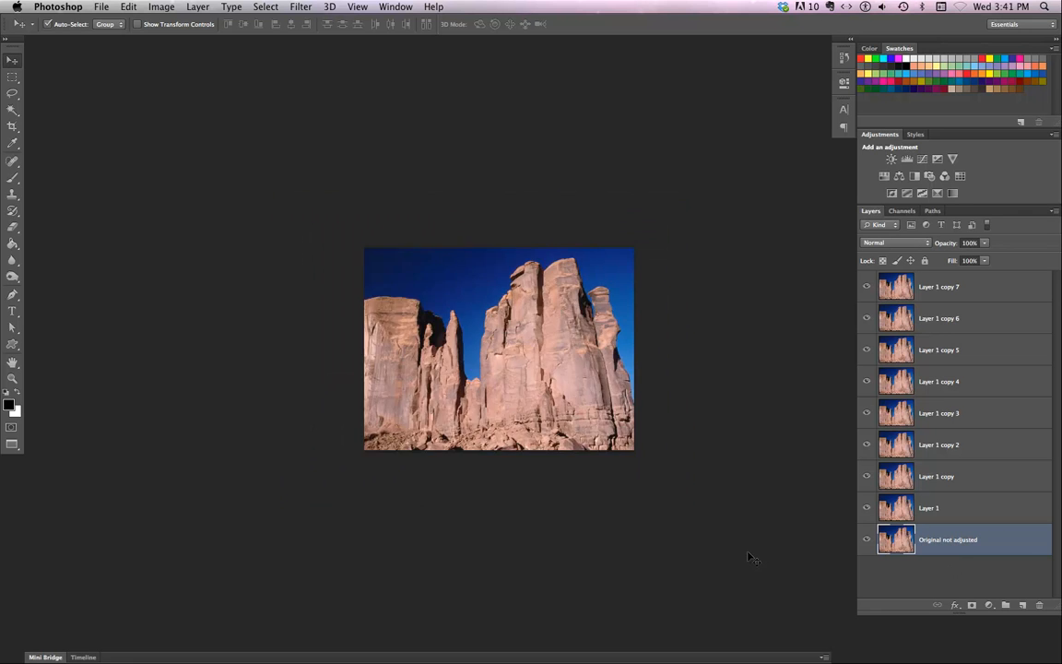
{"action": "key", "text": "super+minus"}
{"action": "key", "text": "c"}
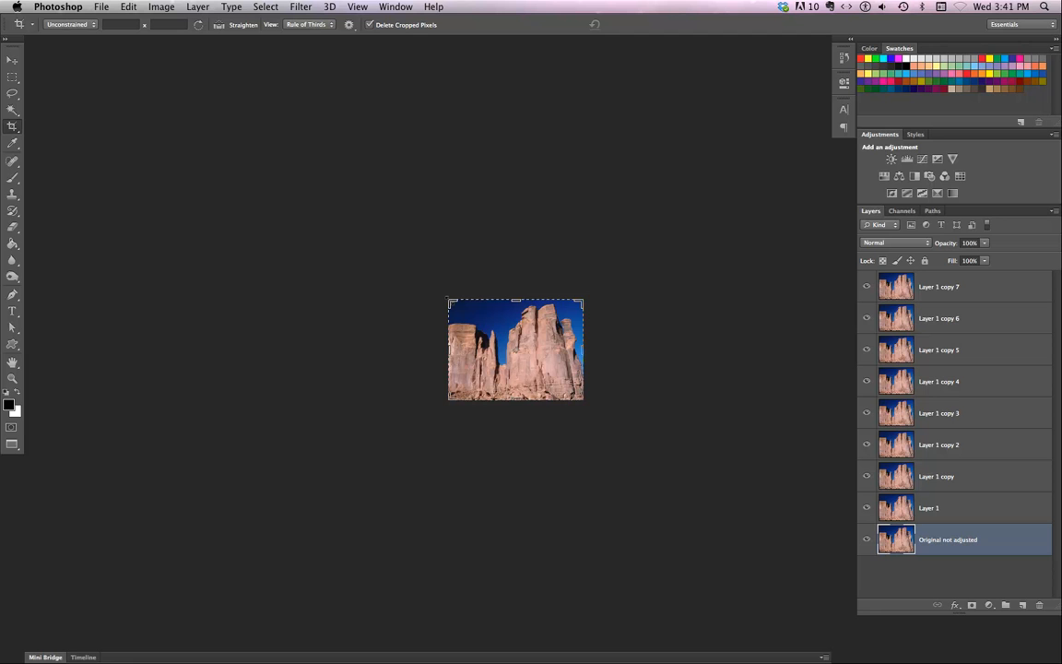
{"action": "left_click_drag", "start_coordinate": [447, 297], "coordinate": [444, 294]}
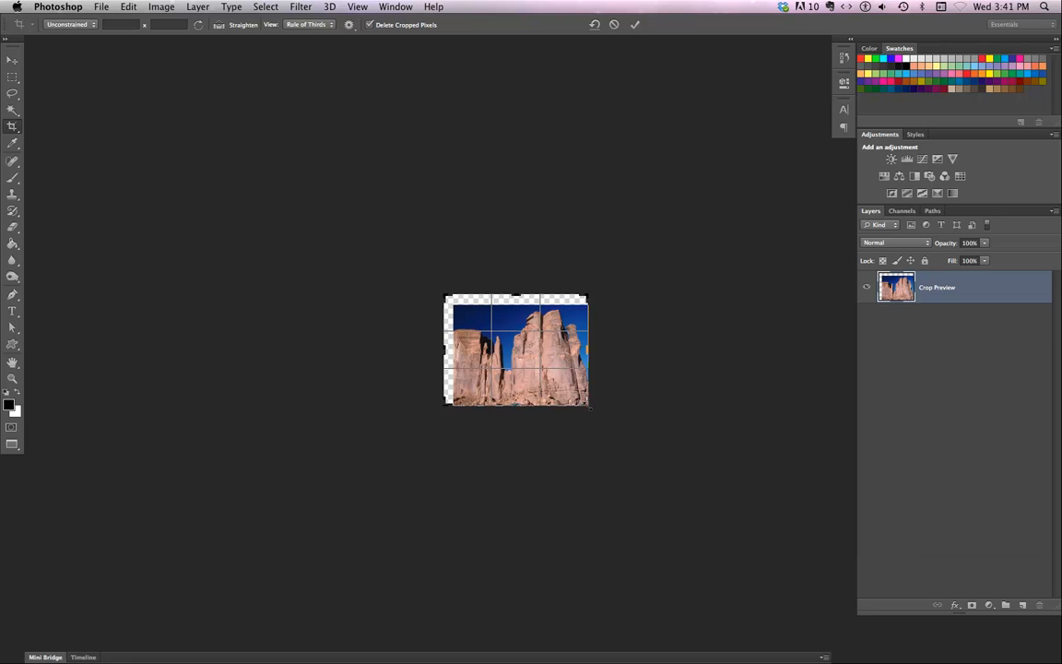
{"action": "left_click_drag", "start_coordinate": [589, 407], "coordinate": [748, 547]}
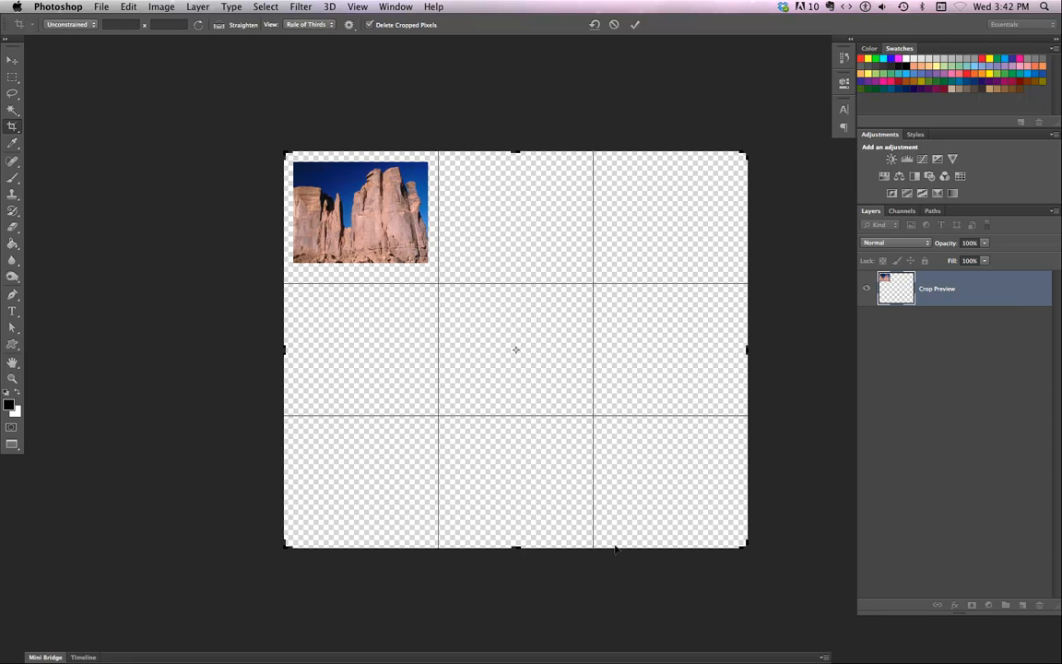
{"action": "left_click", "coordinate": [635, 24]}
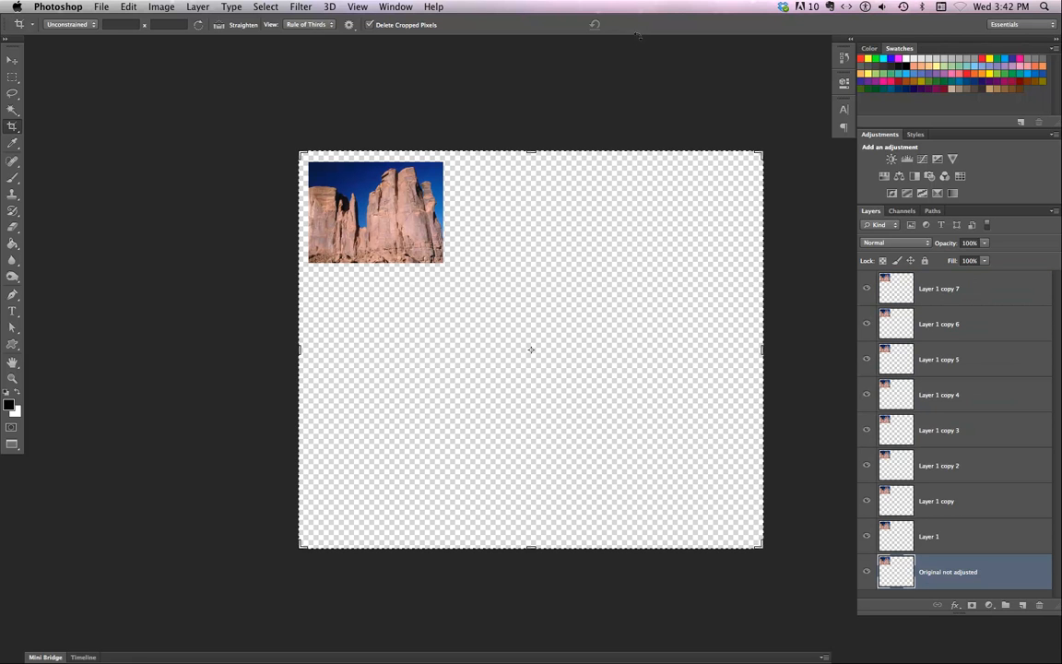
- Arrange Layer 1 copy 7, copy 6 and copy 5 as an evenly aligned row of three photos along the canvas's bottom
{"action": "left_click", "coordinate": [12, 59]}
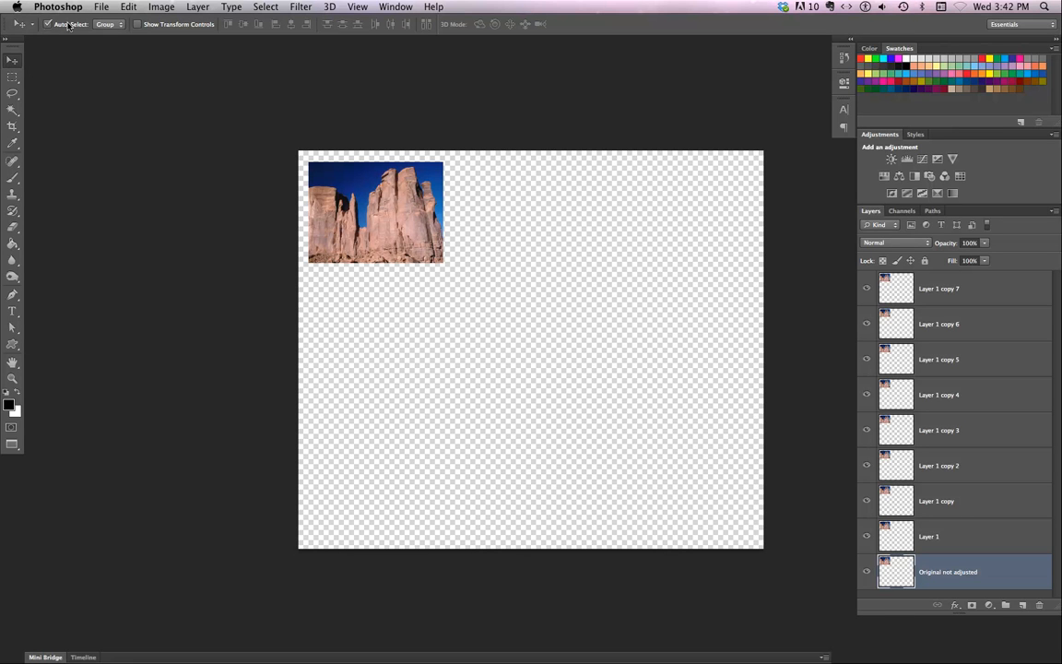
{"action": "left_click", "coordinate": [412, 230]}
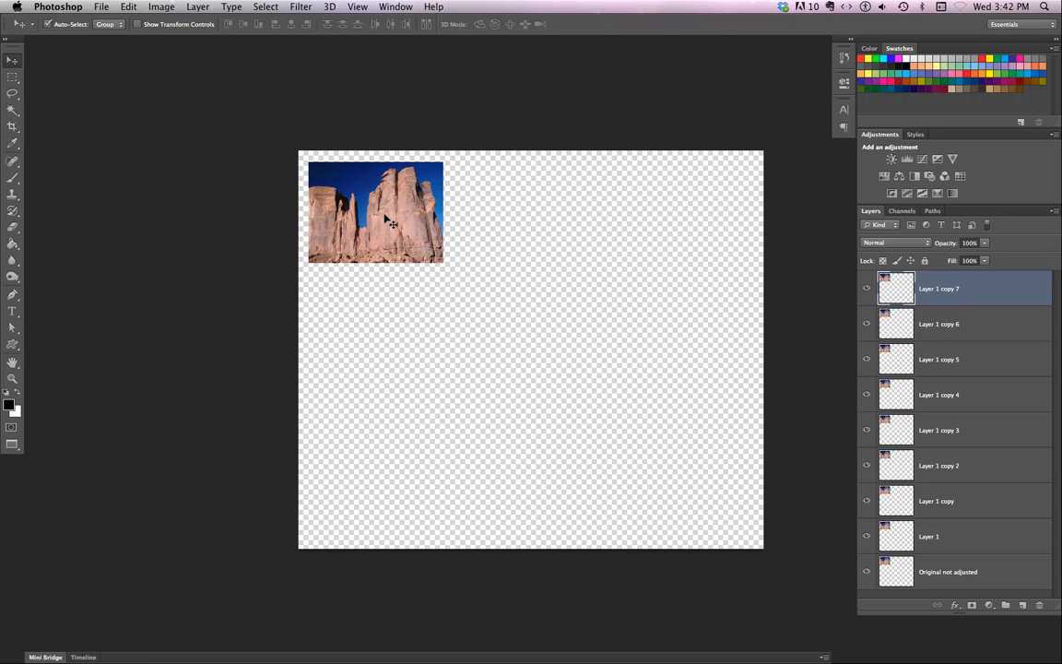
{"action": "left_click_drag", "start_coordinate": [383, 221], "coordinate": [528, 219]}
{"action": "left_click_drag", "start_coordinate": [372, 220], "coordinate": [520, 229]}
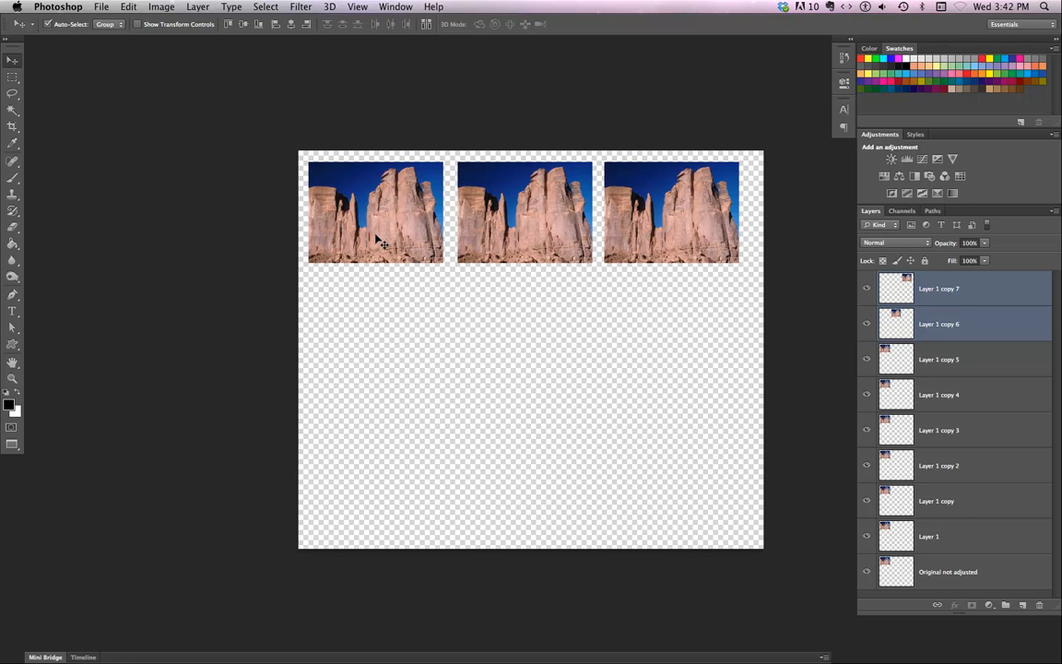
{"action": "left_click_drag", "start_coordinate": [376, 237], "coordinate": [366, 500]}
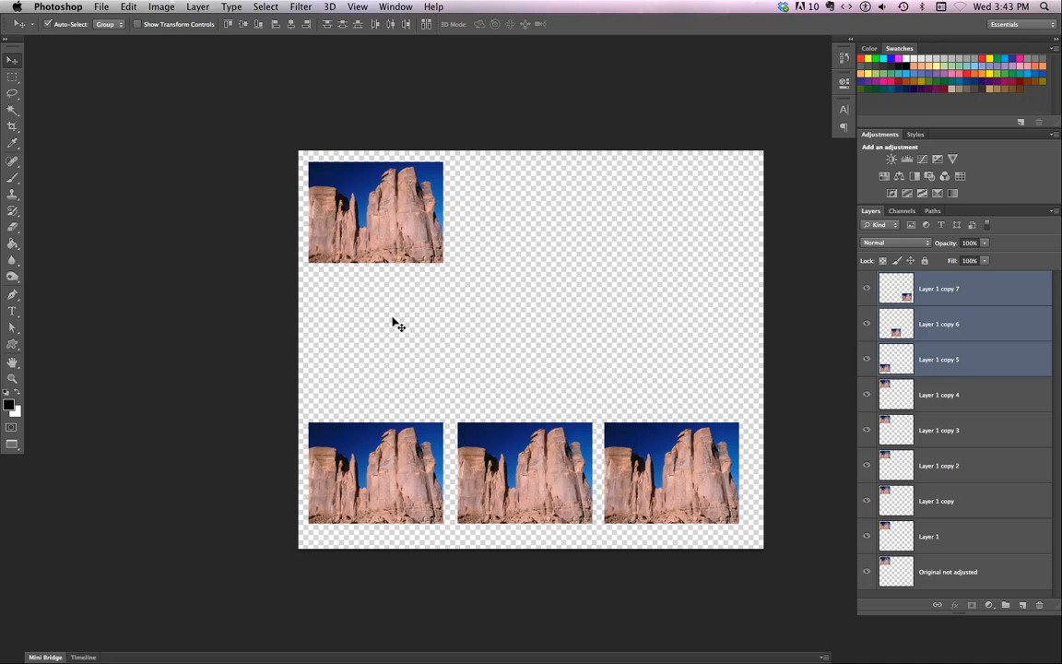
- Nudge the right and middle photos of the bottom row slightly to the right to widen the gaps
{"action": "left_click", "coordinate": [397, 324]}
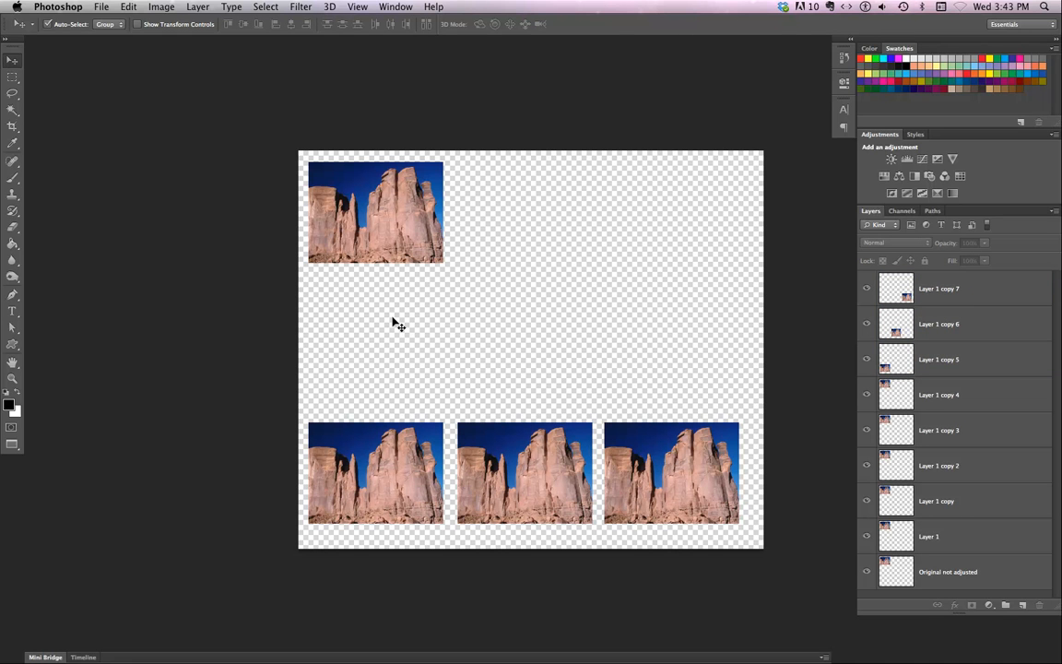
{"action": "left_click", "coordinate": [645, 476]}
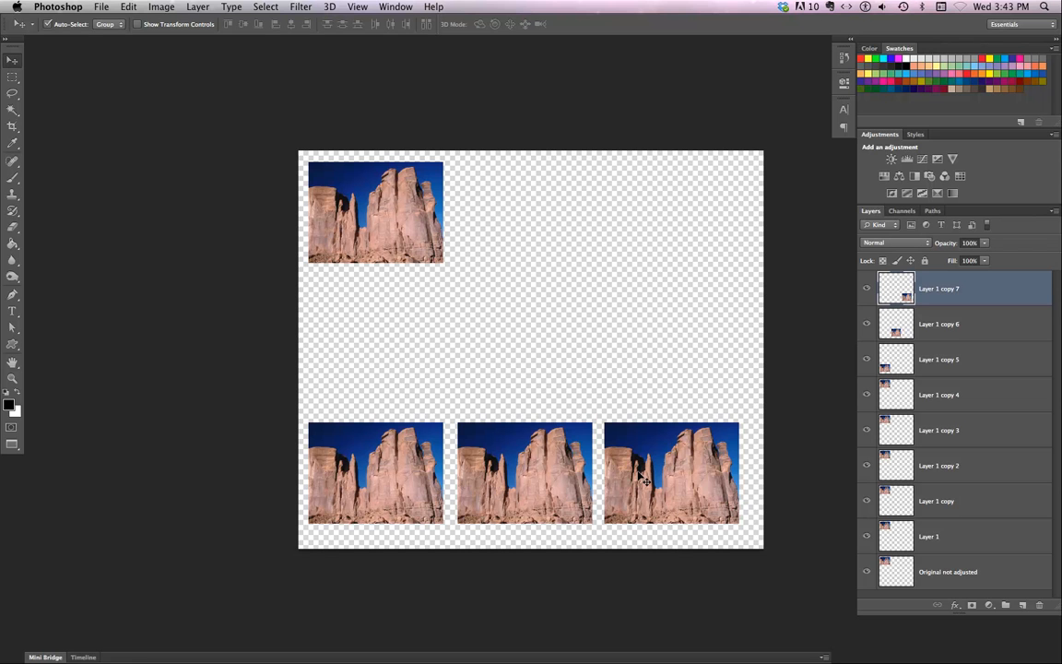
{"action": "key", "text": "Right"}
{"action": "key", "text": "Right"}
{"action": "key", "text": "Right"}
{"action": "key", "text": "Right"}
{"action": "key", "text": "Right"}
{"action": "key", "text": "Right"}
{"action": "key", "text": "Right"}
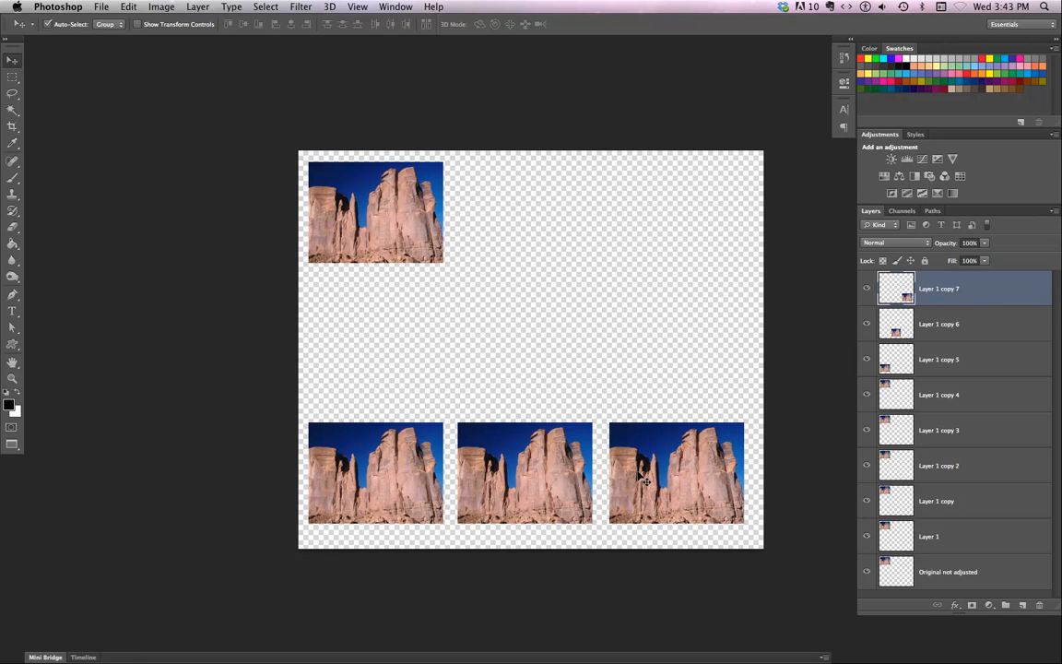
{"action": "left_click", "coordinate": [461, 461]}
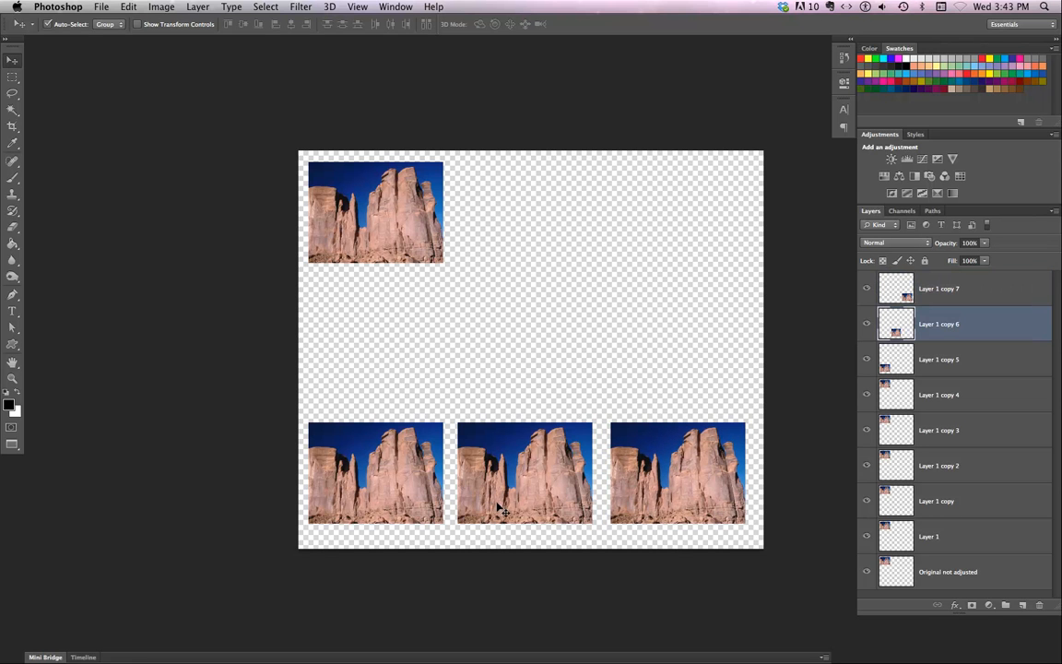
{"action": "key", "text": "Right"}
{"action": "key", "text": "Right"}
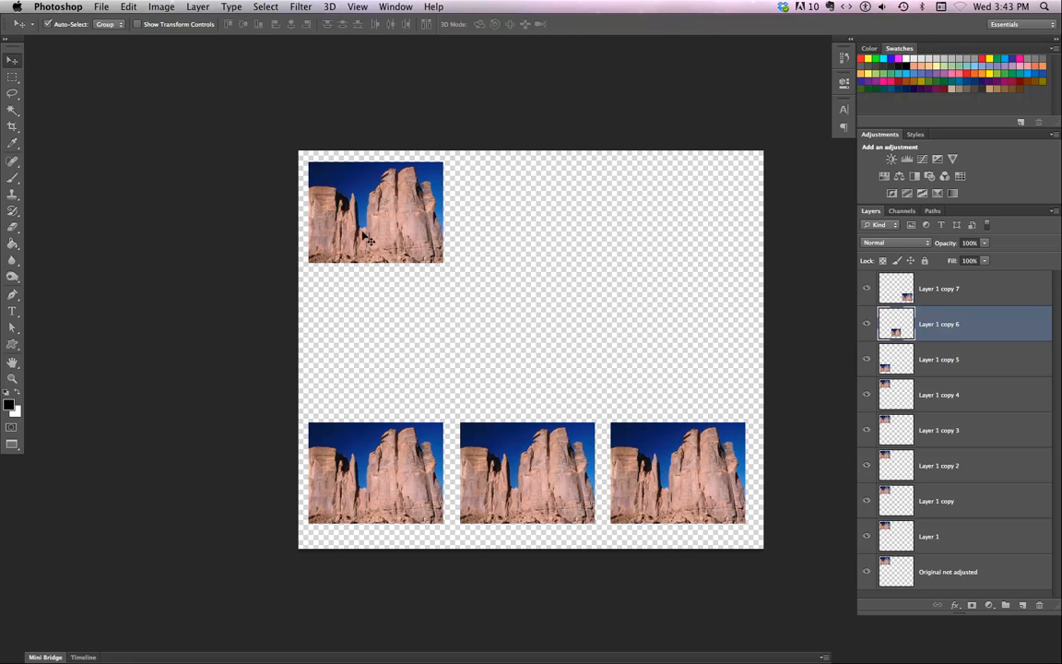
- Nudge the bottom row's right photo further right and distribute the row's three photos by horizontal centers
{"action": "left_click_drag", "start_coordinate": [316, 416], "coordinate": [668, 527]}
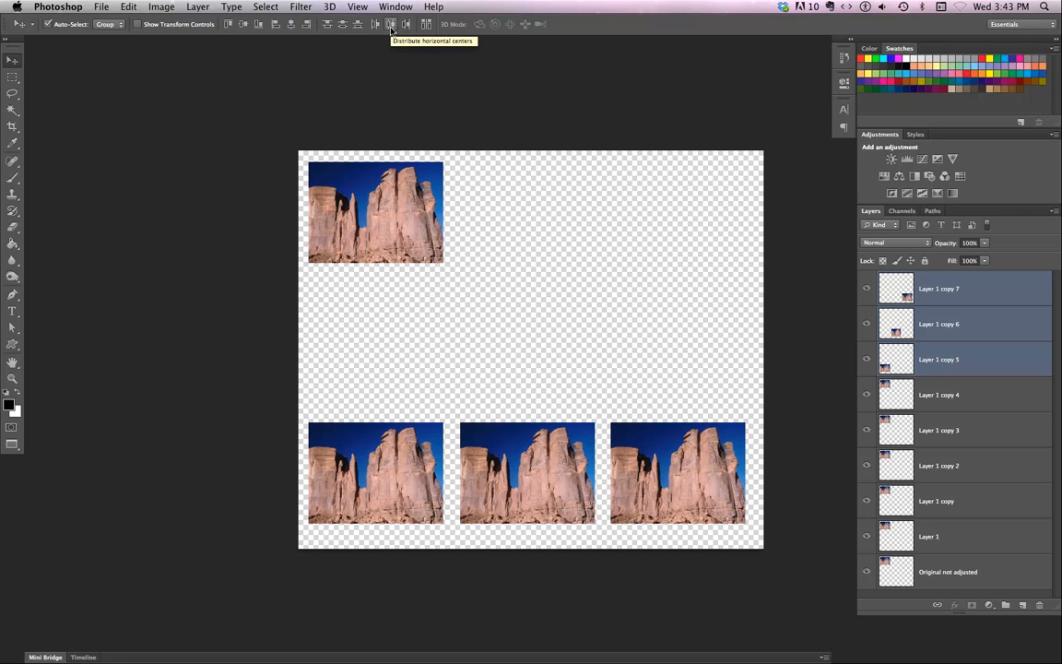
{"action": "left_click", "coordinate": [690, 487]}
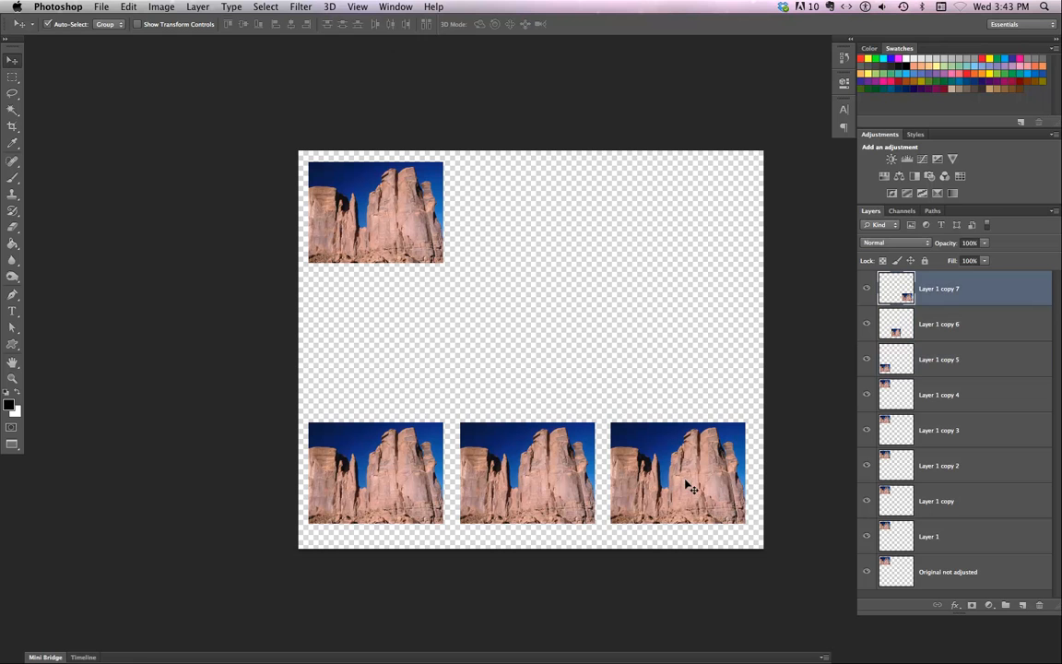
{"action": "key", "text": "Right"}
{"action": "key", "text": "Right"}
{"action": "key", "text": "Right"}
{"action": "key", "text": "Right"}
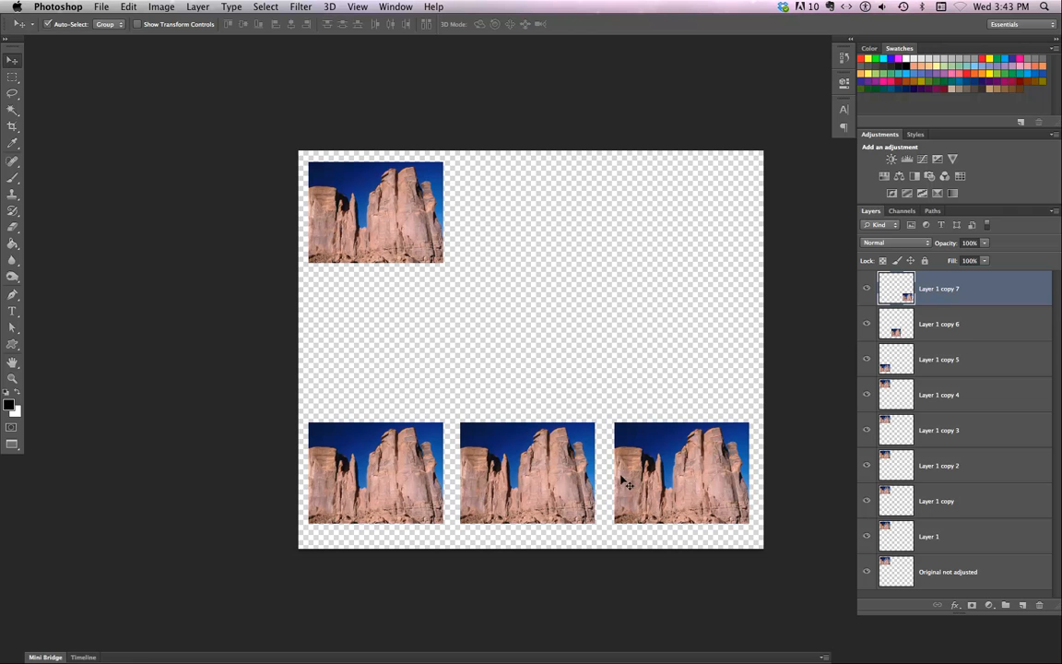
{"action": "key", "text": "Right"}
{"action": "key", "text": "Right"}
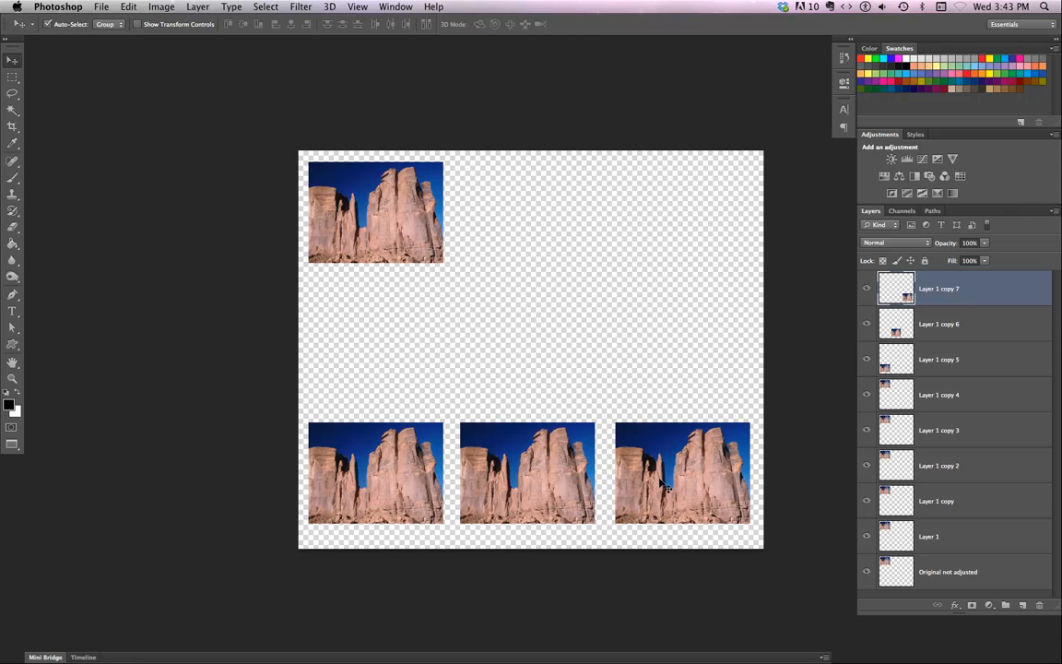
{"action": "left_click_drag", "start_coordinate": [367, 409], "coordinate": [640, 434]}
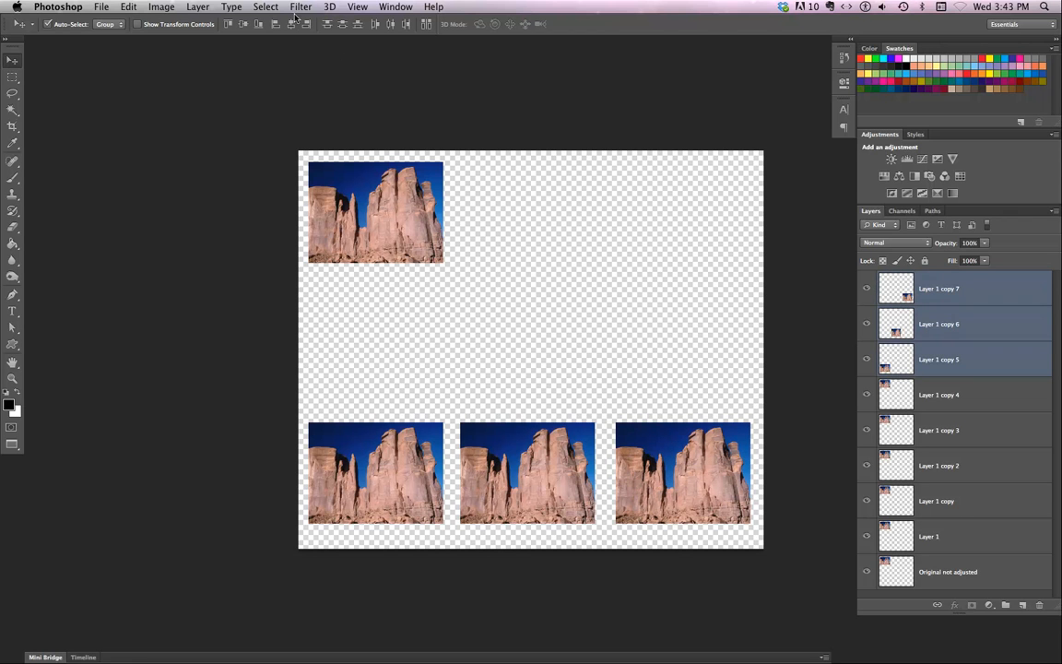
{"action": "left_click", "coordinate": [391, 25]}
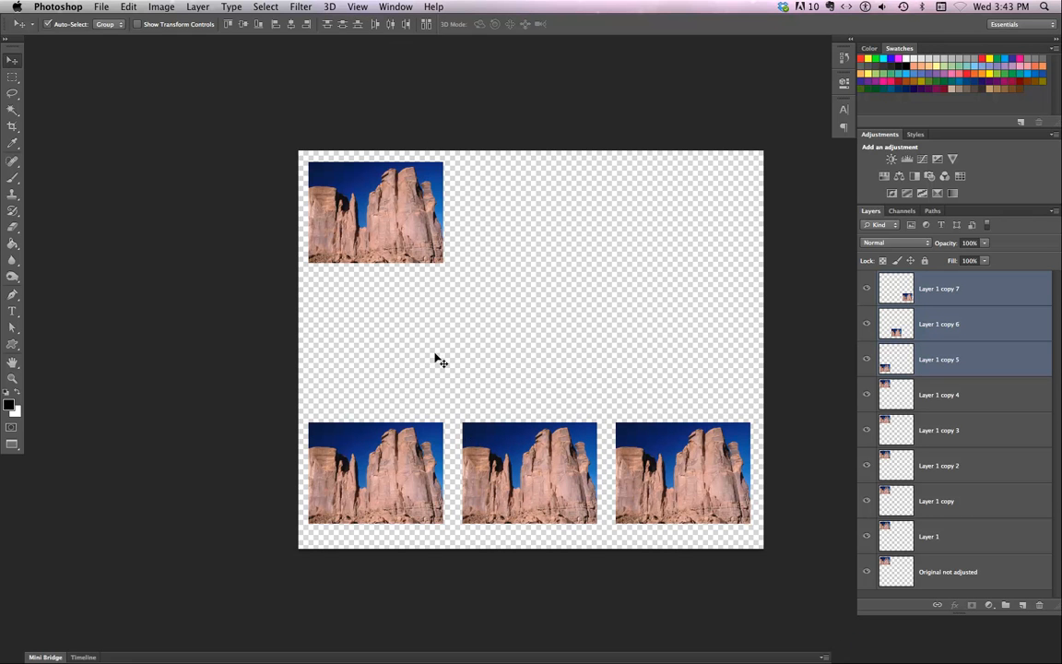
- Place Layer 1 copy 4 and copy 3 in the third and second columns of the top row
{"action": "left_click", "coordinate": [401, 250]}
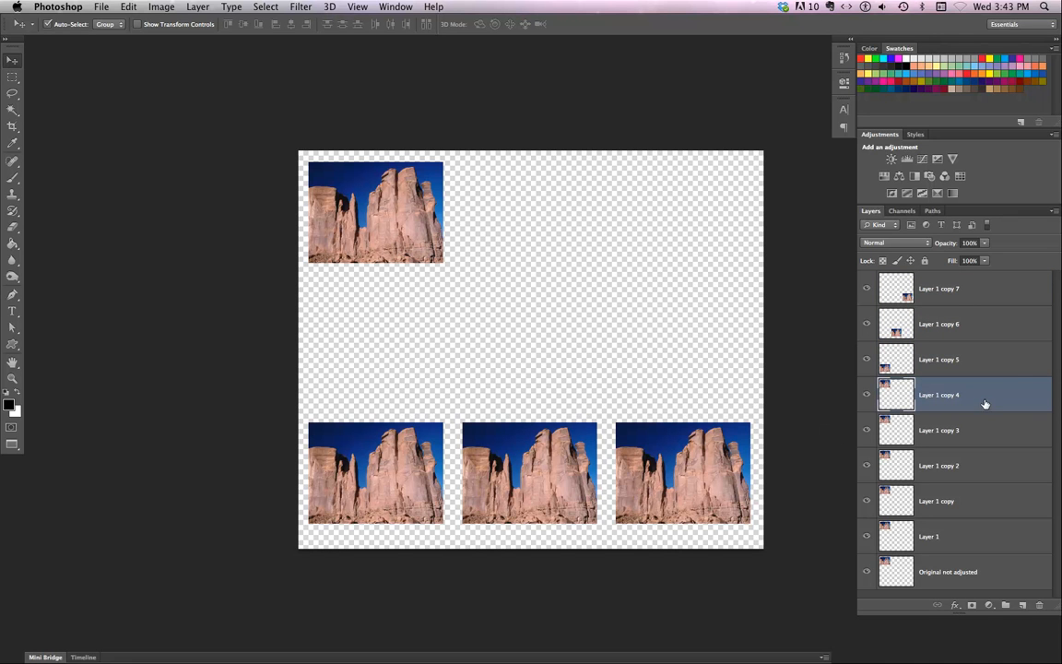
{"action": "left_click_drag", "start_coordinate": [325, 205], "coordinate": [505, 235]}
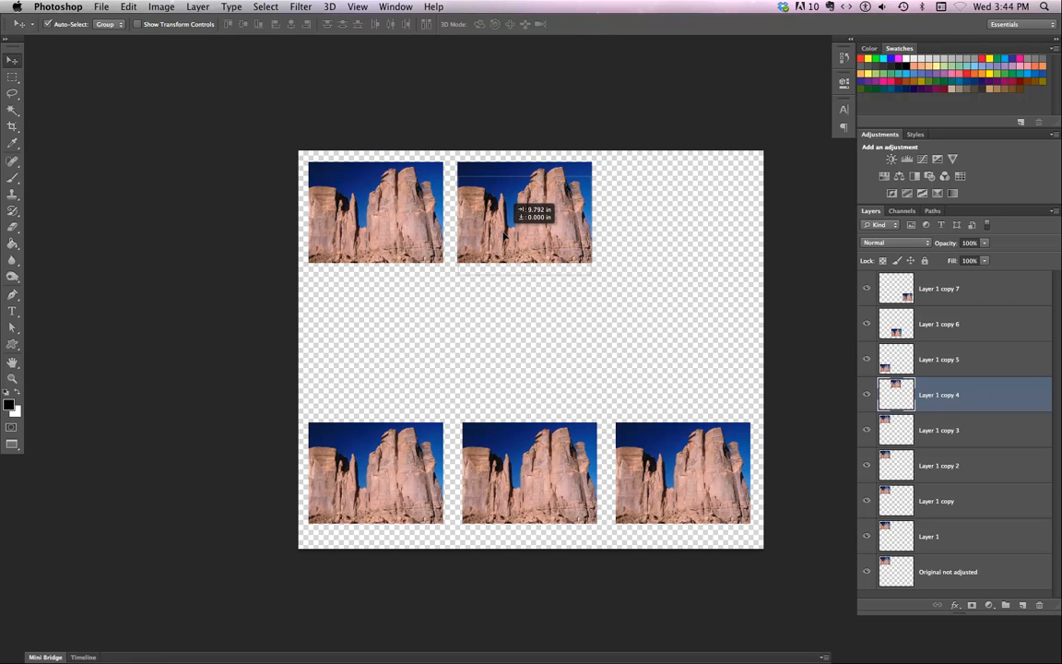
{"action": "left_click_drag", "start_coordinate": [505, 235], "coordinate": [508, 236]}
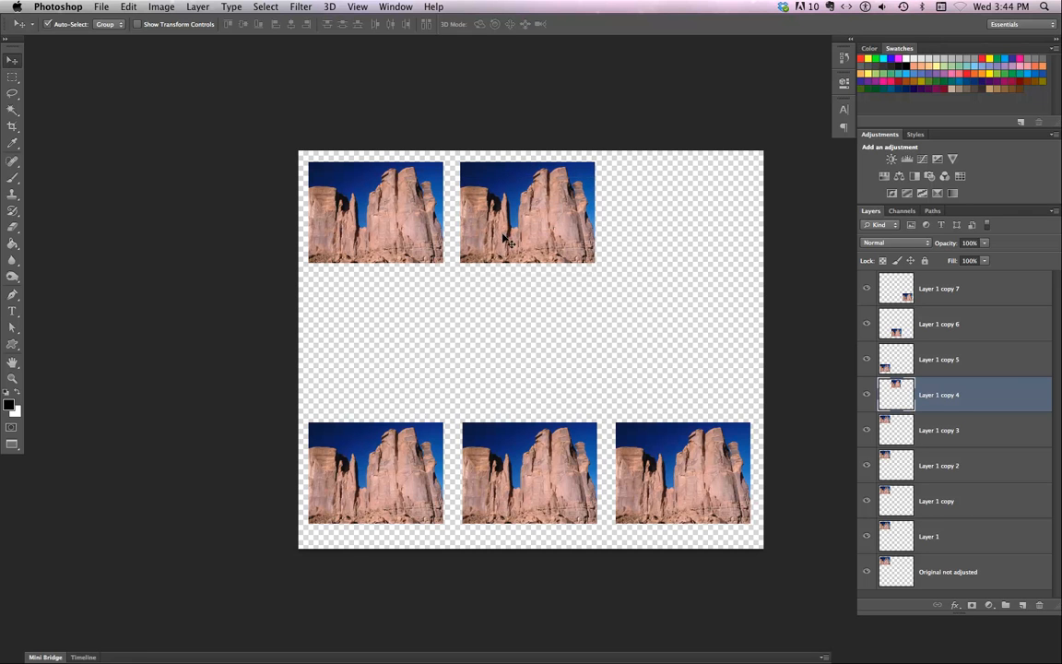
{"action": "left_click_drag", "start_coordinate": [355, 244], "coordinate": [486, 246]}
{"action": "left_click", "coordinate": [325, 236], "text": "shift"}
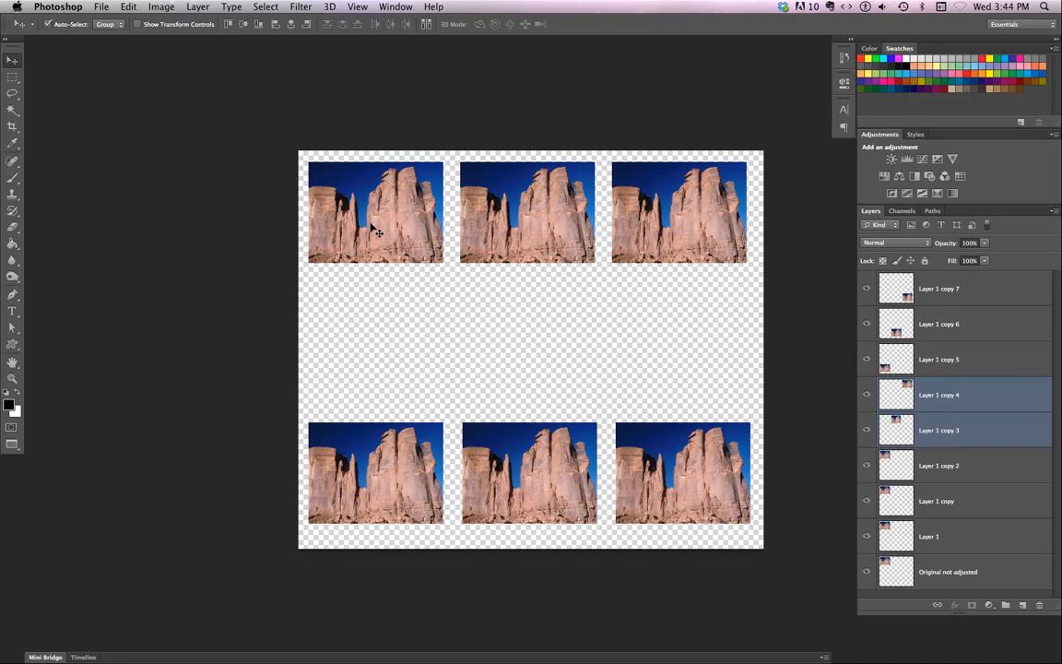
- Try to move Layer 1 copy 4, copy 3 and copy 2 down as a middle row and nudge them right
{"action": "left_click_drag", "start_coordinate": [376, 232], "coordinate": [351, 361]}
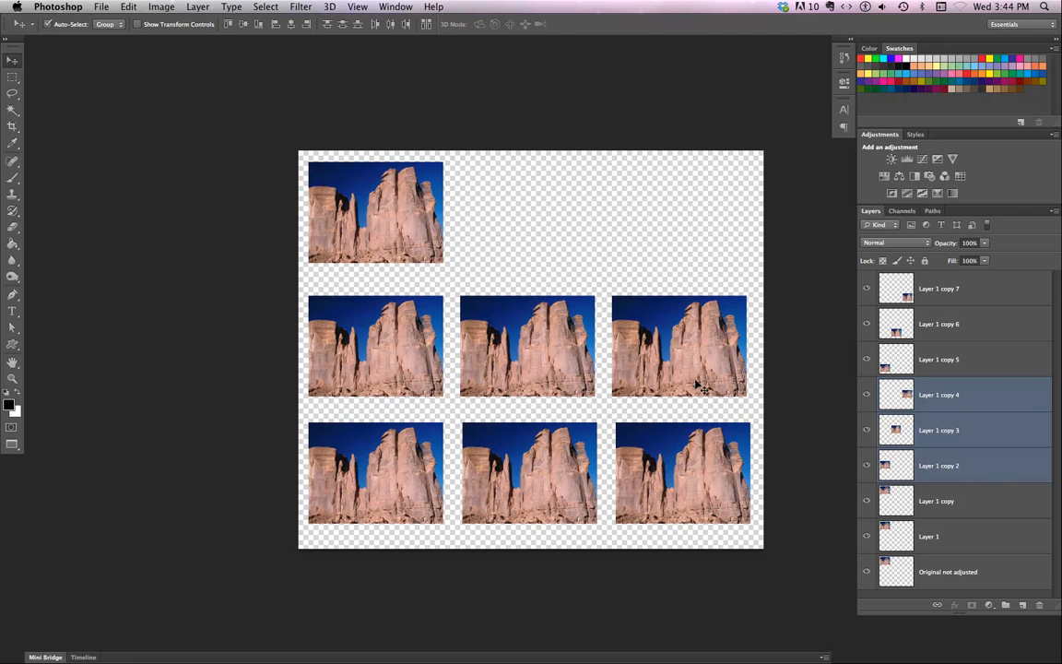
{"action": "key", "text": "Right"}
{"action": "key", "text": "Right"}
{"action": "key", "text": "Right"}
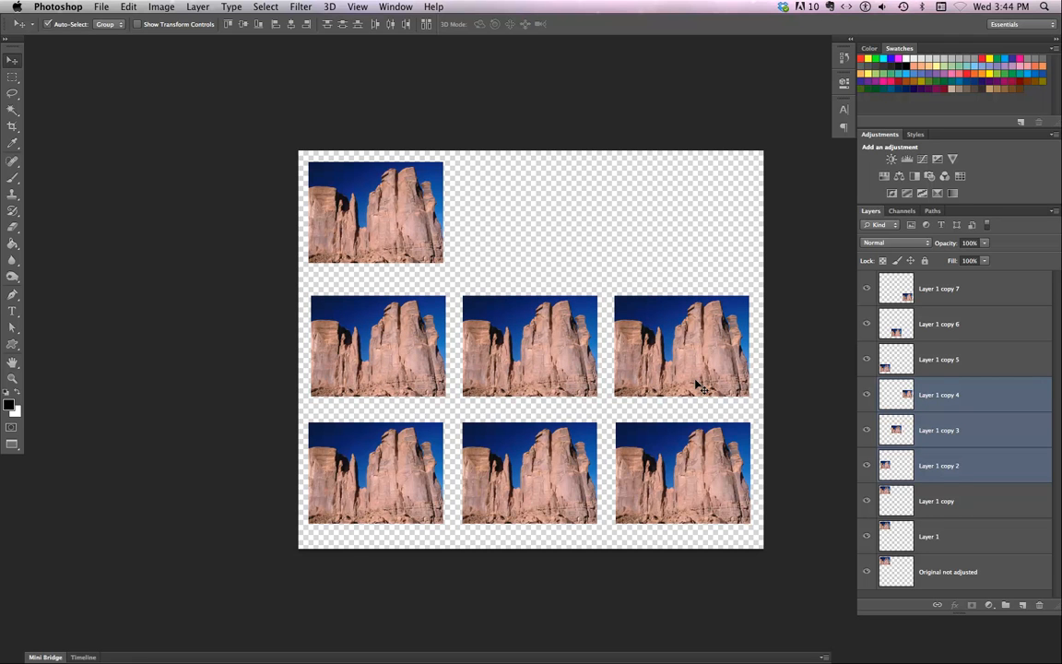
{"action": "key", "text": "super+z"}
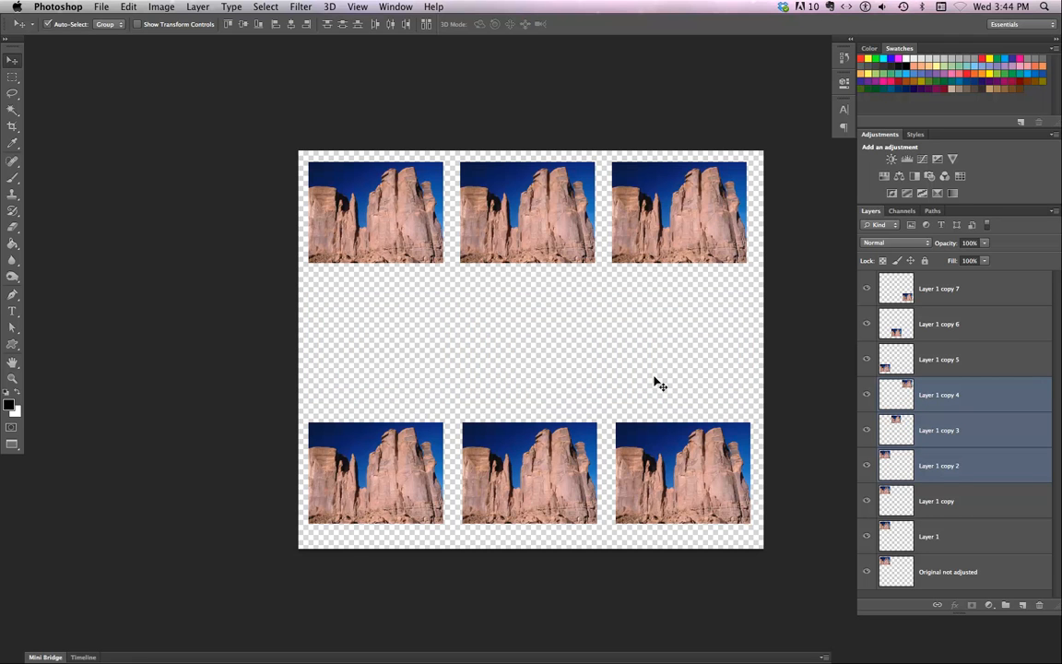
- Move Layer 1 copy 4, copy 3 and copy 2 straight down together to form the middle row above the bottom photos
{"action": "left_click_drag", "start_coordinate": [373, 238], "coordinate": [373, 274]}
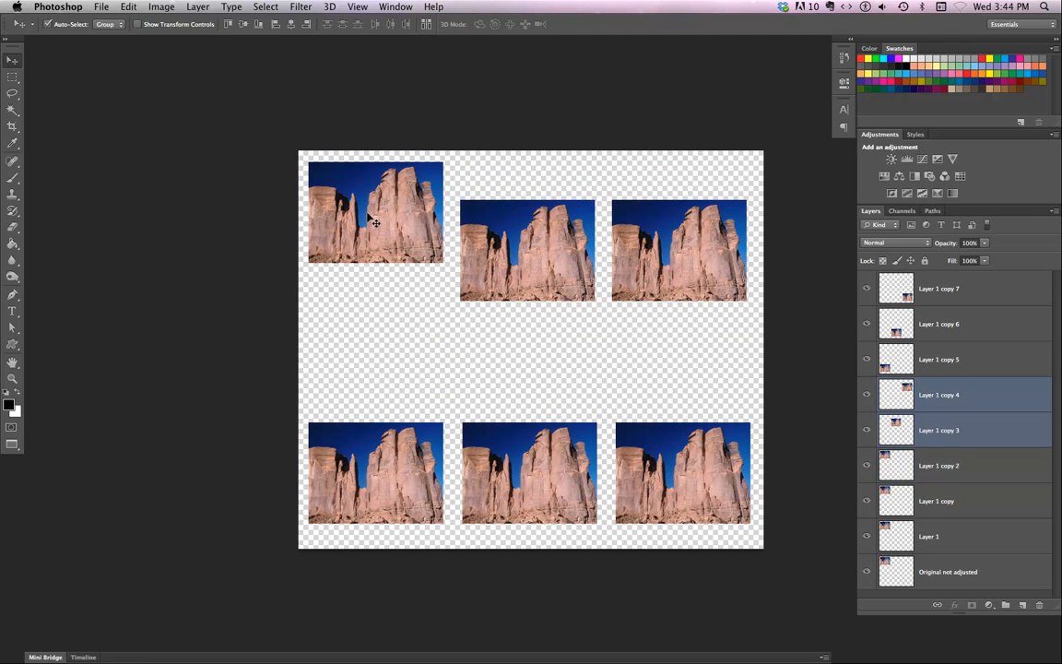
{"action": "key", "text": "super+z"}
{"action": "left_click_drag", "start_coordinate": [374, 222], "coordinate": [367, 354]}
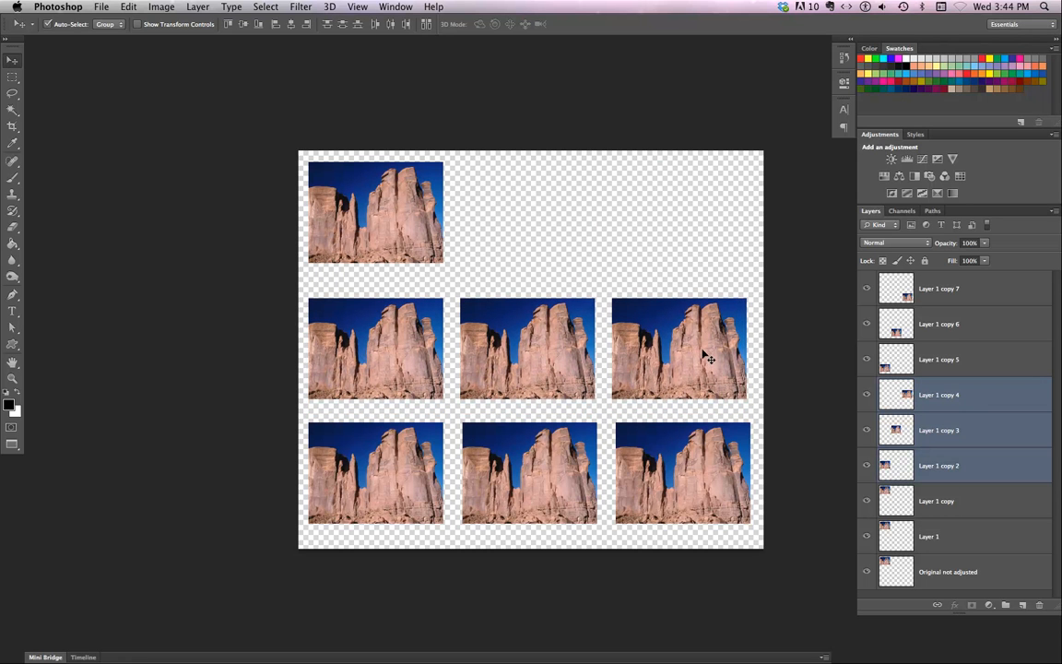
- Nudge the middle row's right photo right to line up with the one below, and distribute the row's three photos by horizontal centers
{"action": "left_click", "coordinate": [690, 275]}
{"action": "left_click", "coordinate": [716, 352]}
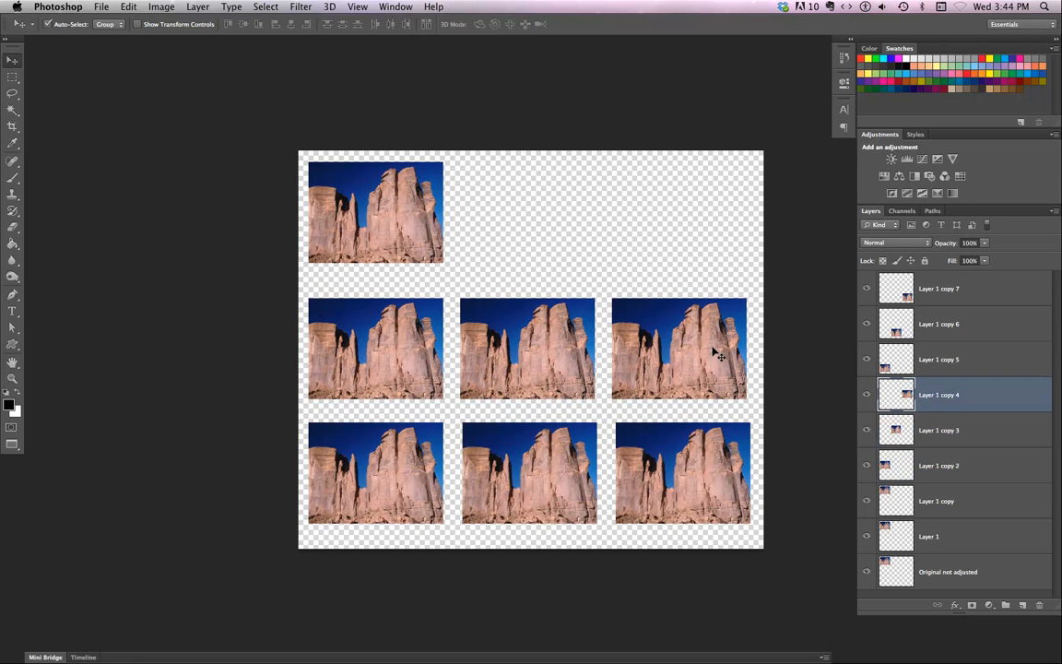
{"action": "key", "text": "Right"}
{"action": "key", "text": "Right"}
{"action": "key", "text": "Right"}
{"action": "key", "text": "Right"}
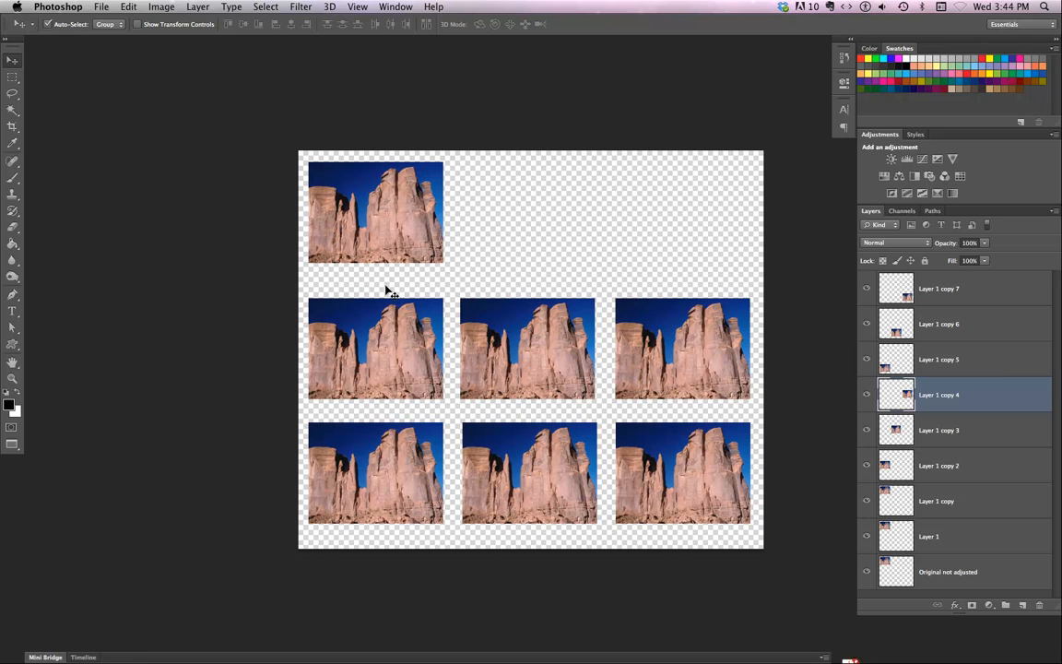
{"action": "left_click_drag", "start_coordinate": [386, 290], "coordinate": [601, 333]}
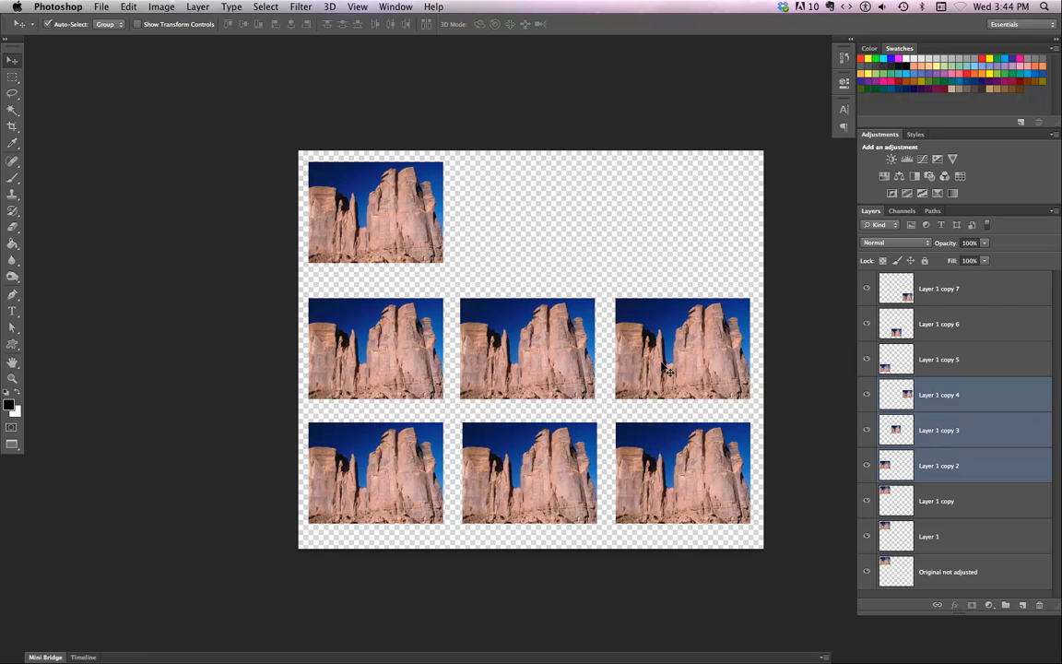
{"action": "left_click", "coordinate": [391, 26]}
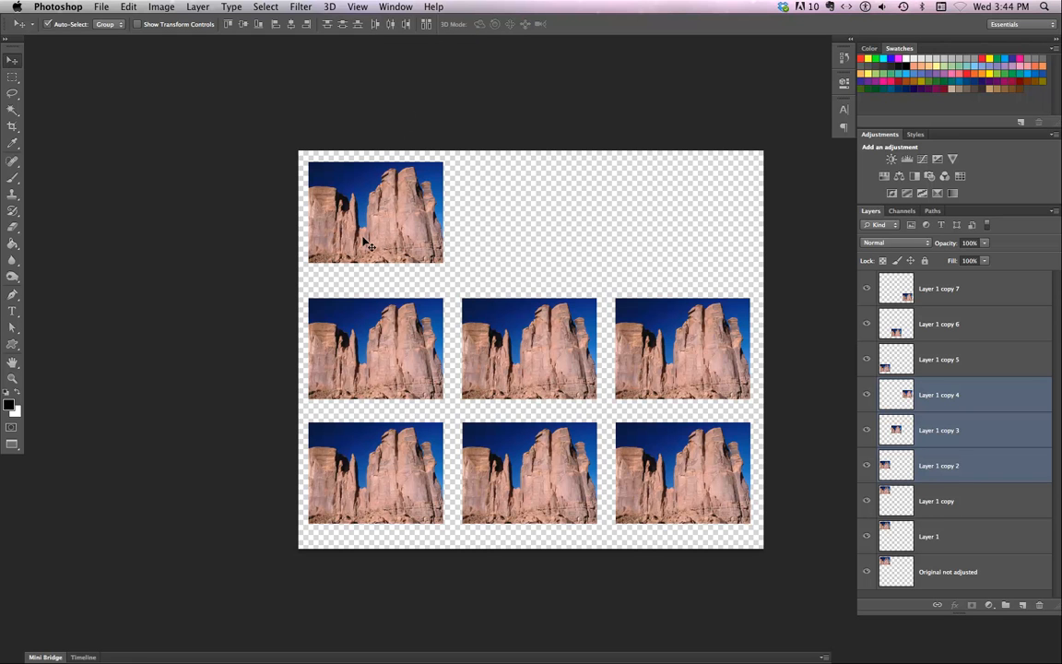
- Place Layer 1 copy in the third column and Layer 1 in the second column of the top row
{"action": "left_click_drag", "start_coordinate": [331, 220], "coordinate": [512, 239]}
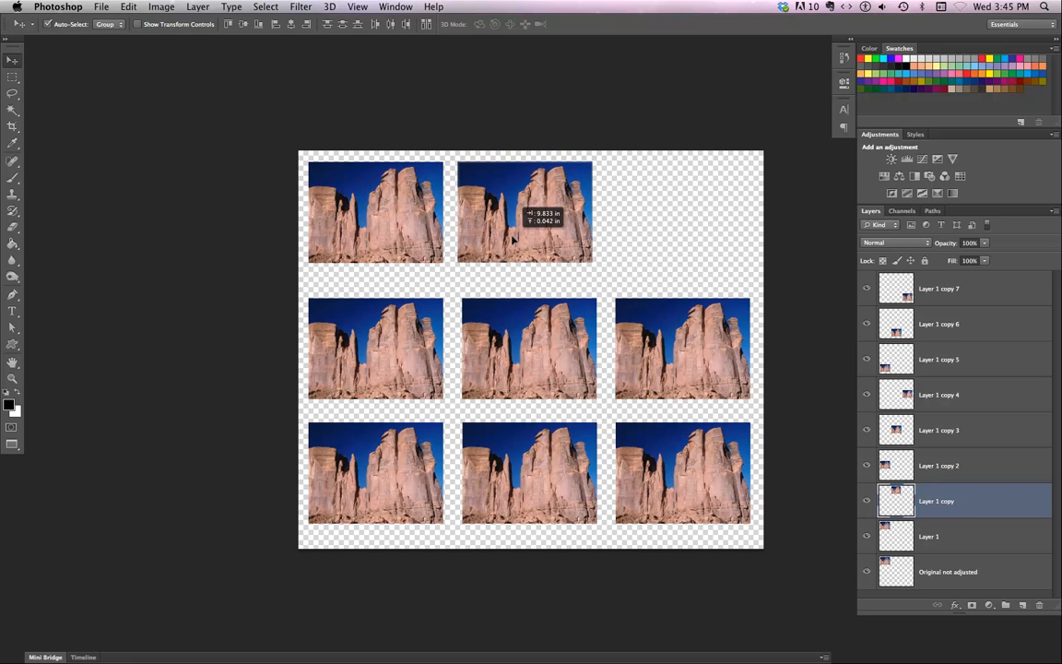
{"action": "left_click_drag", "start_coordinate": [513, 238], "coordinate": [516, 239]}
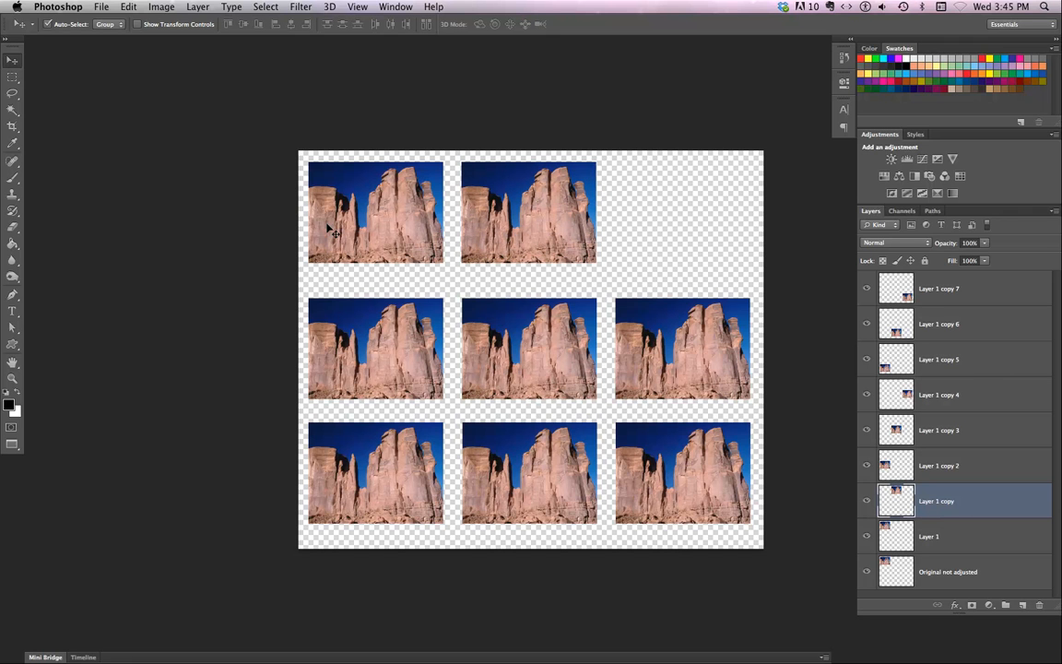
{"action": "left_click_drag", "start_coordinate": [366, 238], "coordinate": [523, 236]}
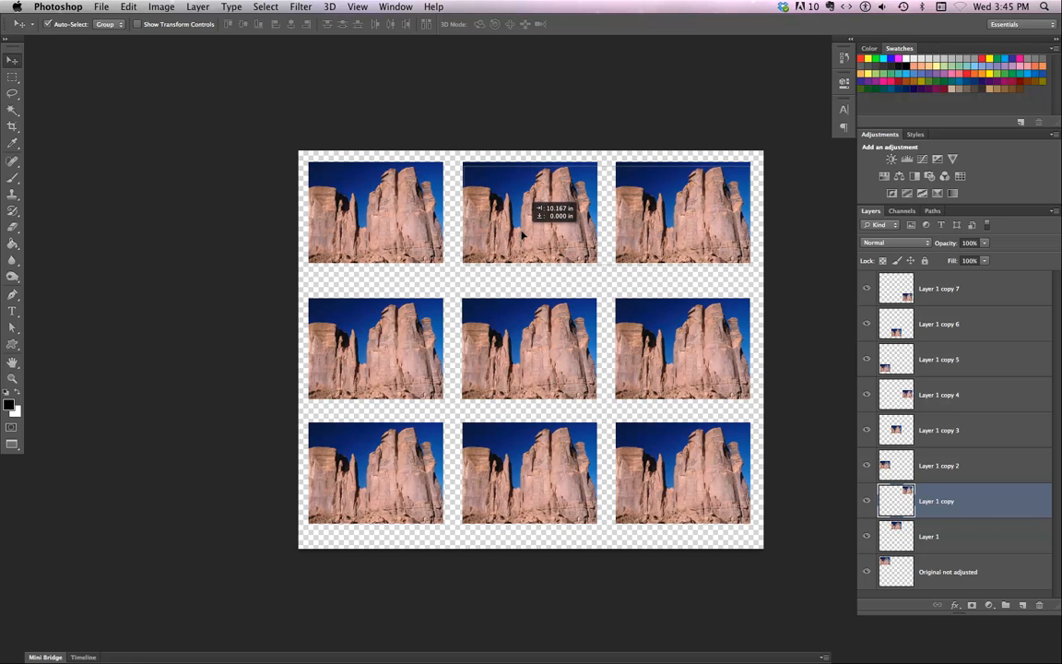
{"action": "left_click_drag", "start_coordinate": [521, 235], "coordinate": [521, 235]}
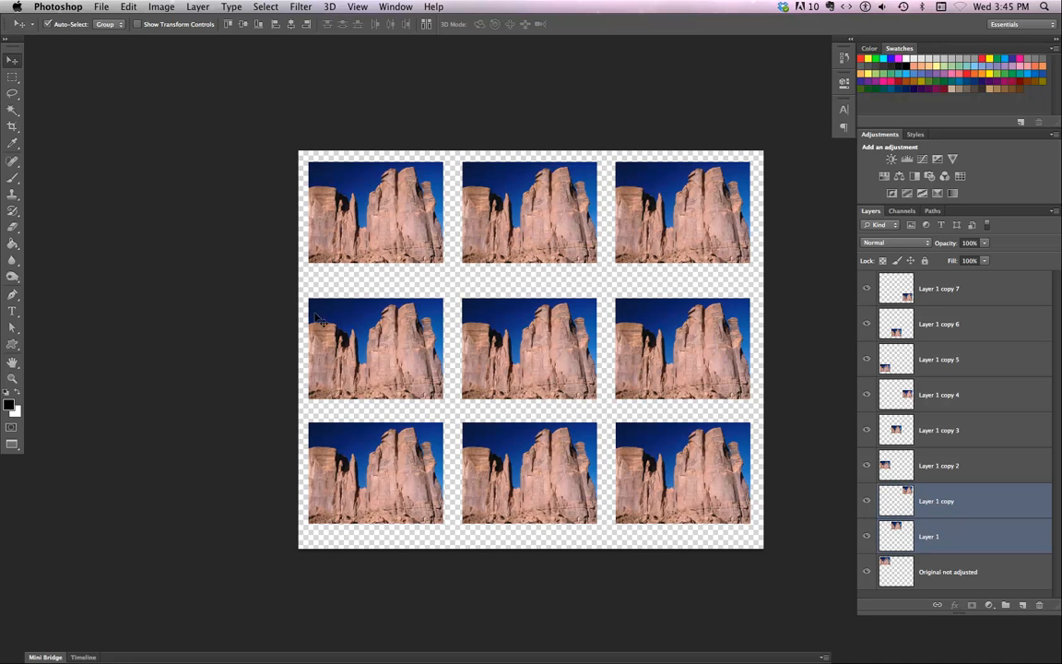
- Nudge the middle row's three photos up together to even out the vertical gaps between the rows
{"action": "left_click_drag", "start_coordinate": [338, 291], "coordinate": [670, 388]}
{"action": "key", "text": "Up"}
{"action": "key", "text": "Up"}
{"action": "key", "text": "Up"}
{"action": "key", "text": "Up"}
{"action": "key", "text": "Up"}
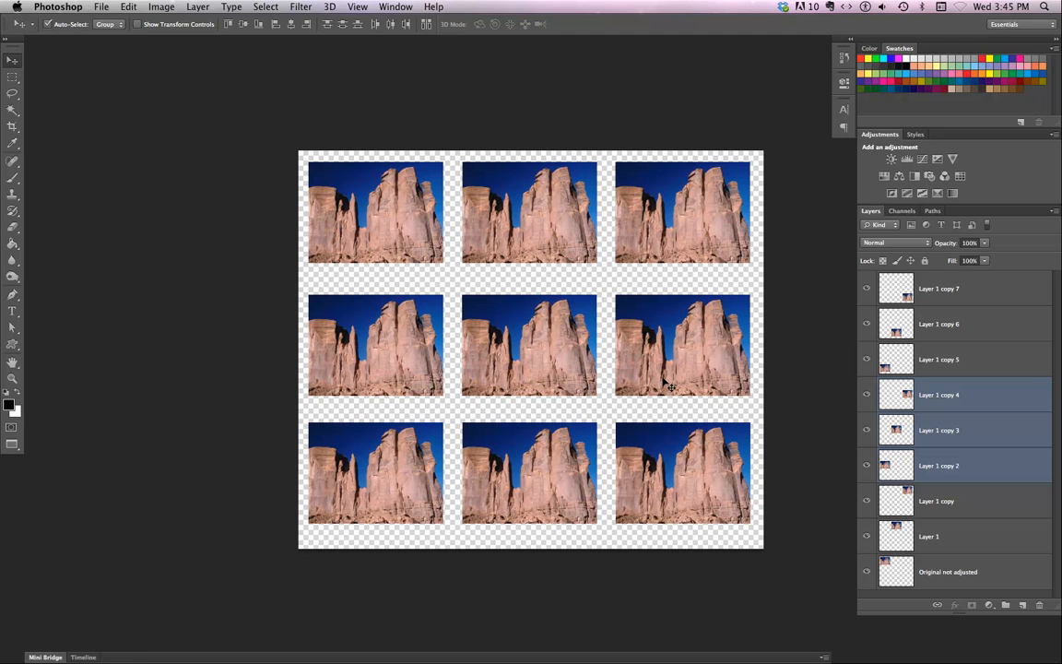
{"action": "key", "text": "Up"}
{"action": "key", "text": "Up"}
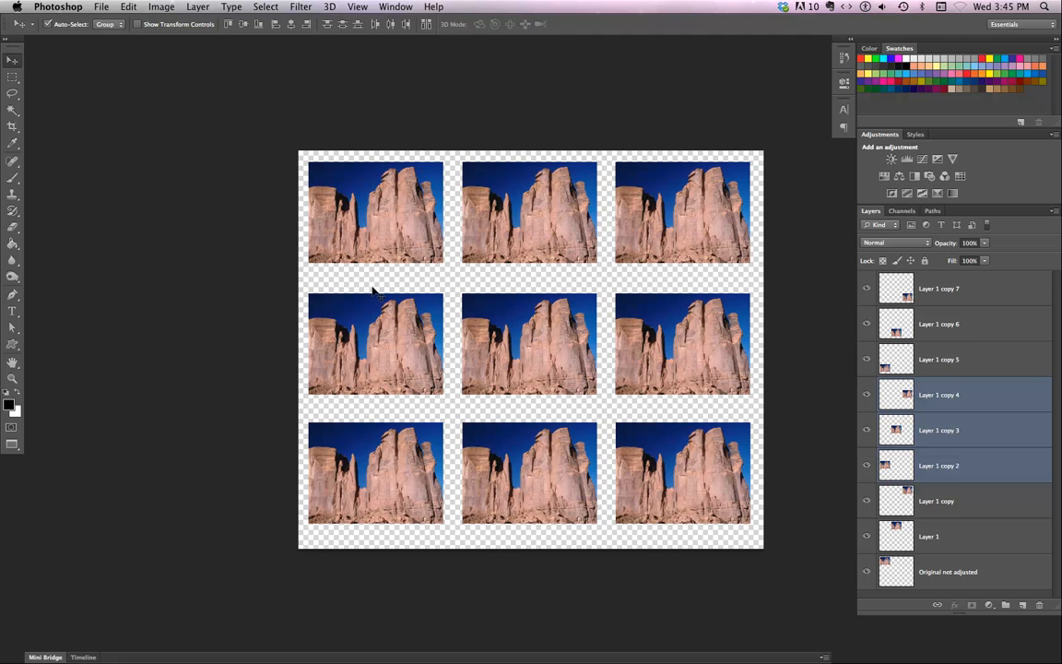
{"action": "key", "text": "Up"}
{"action": "key", "text": "Up"}
{"action": "key", "text": "Up"}
{"action": "key", "text": "Up"}
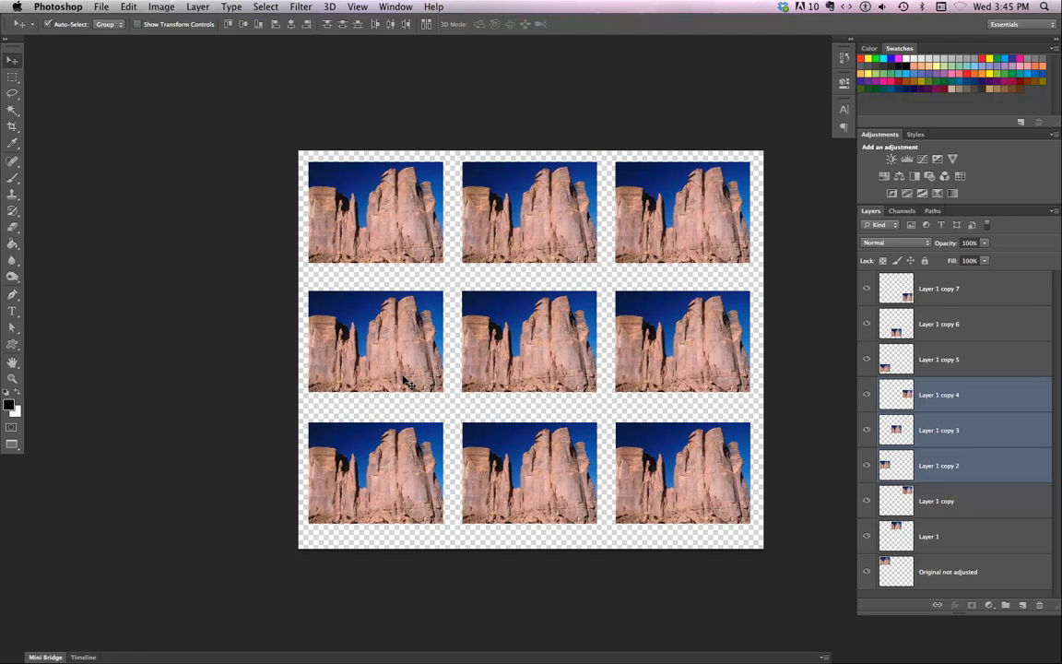
{"action": "key", "text": "Up"}
{"action": "key", "text": "Up"}
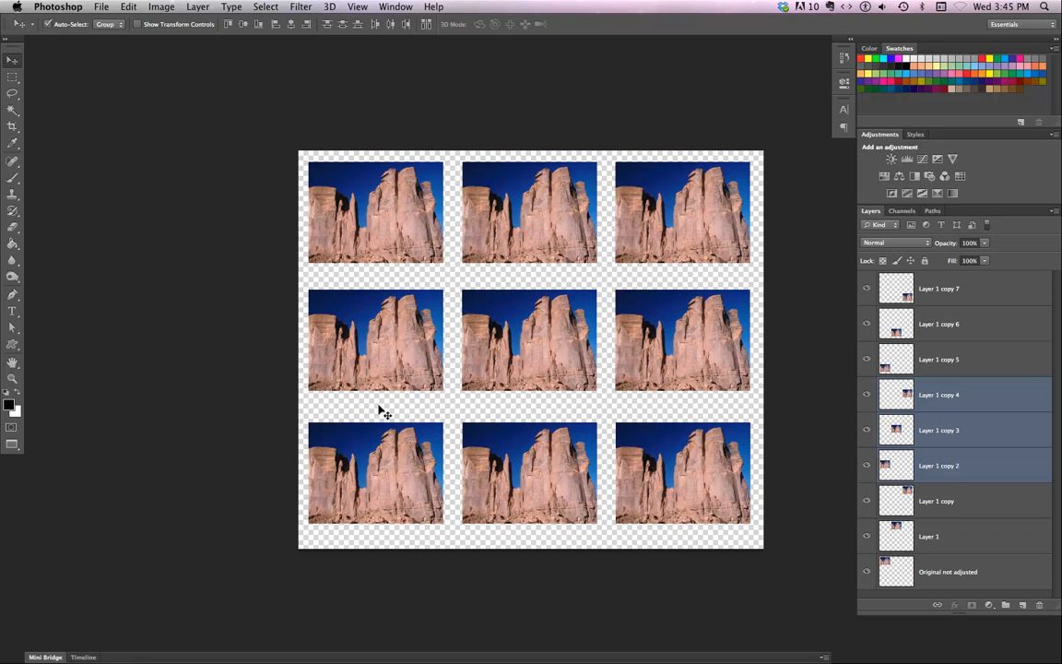
- Nudge the bottom row's three photos up slightly as a group
{"action": "left_click_drag", "start_coordinate": [382, 410], "coordinate": [648, 498]}
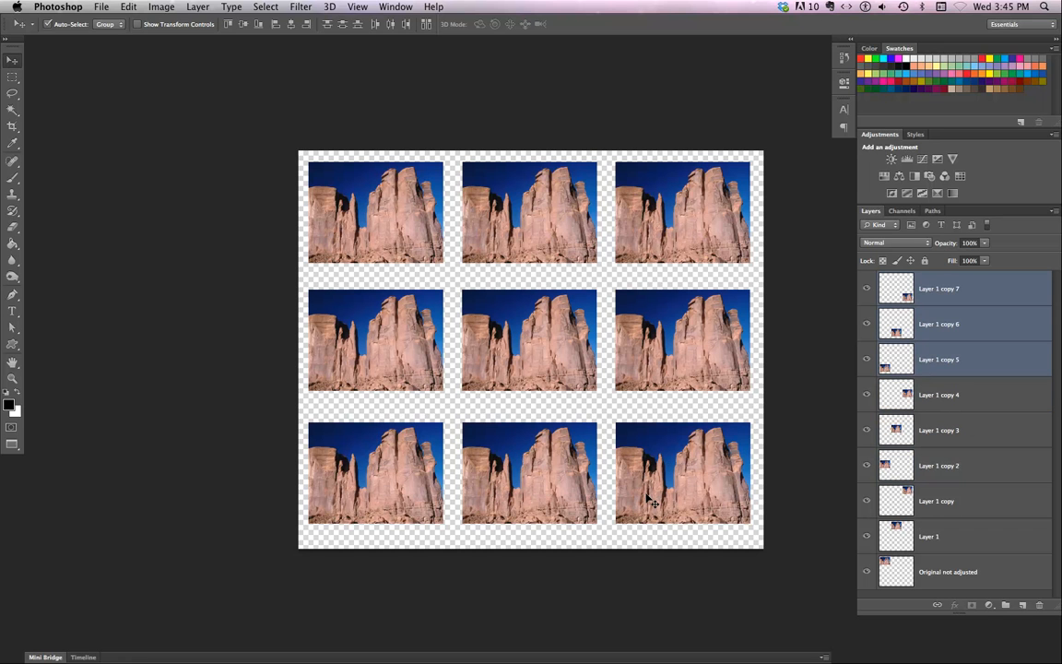
{"action": "key", "text": "Up"}
{"action": "key", "text": "Up"}
{"action": "key", "text": "Up"}
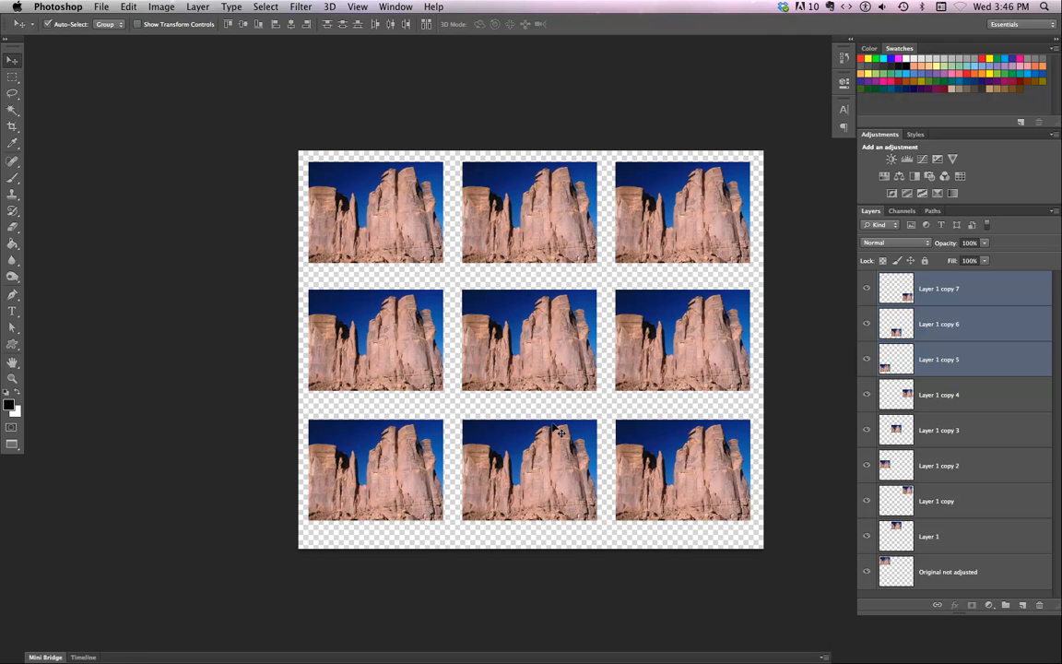
- Nudge all nine photos slightly to the right to center the grid on the canvas, and deselect the layers
{"action": "left_click_drag", "start_coordinate": [302, 158], "coordinate": [701, 528]}
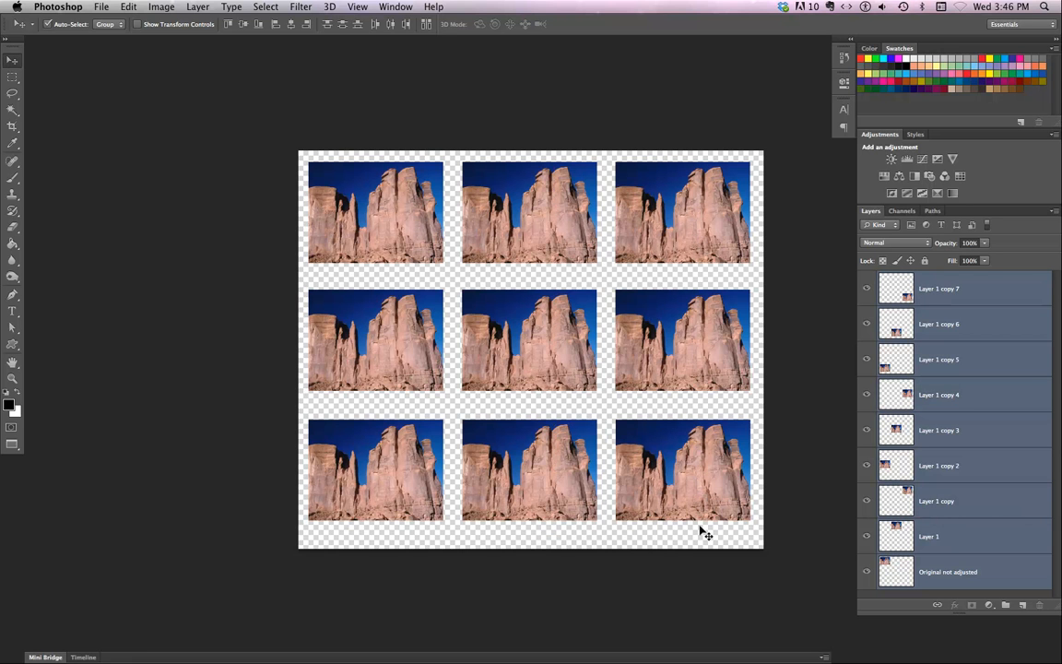
{"action": "key", "text": "Right"}
{"action": "key", "text": "Right"}
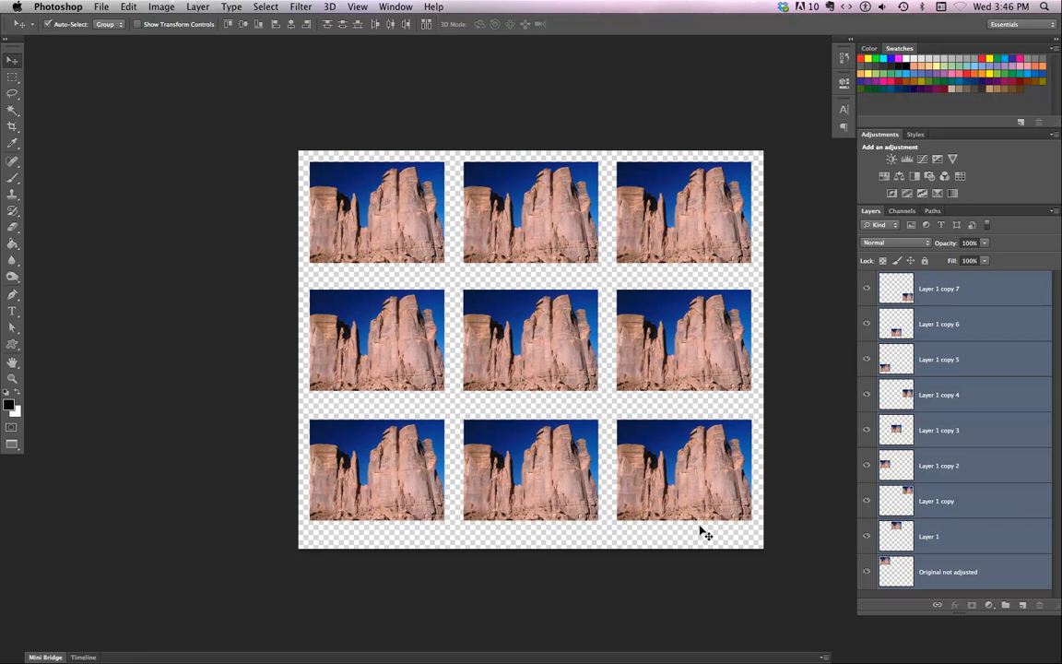
{"action": "left_click", "coordinate": [275, 140]}
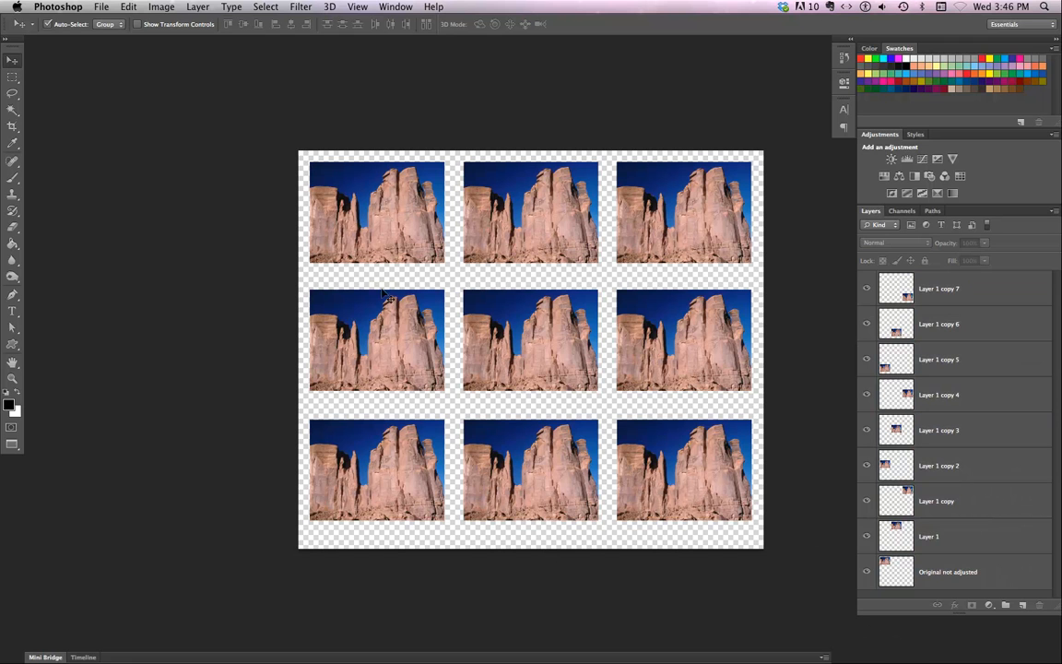
- Move the top row's layers, Original not adjusted, Layer 1 and Layer 1 copy, to the top of the layer stack
{"action": "left_click", "coordinate": [329, 230]}
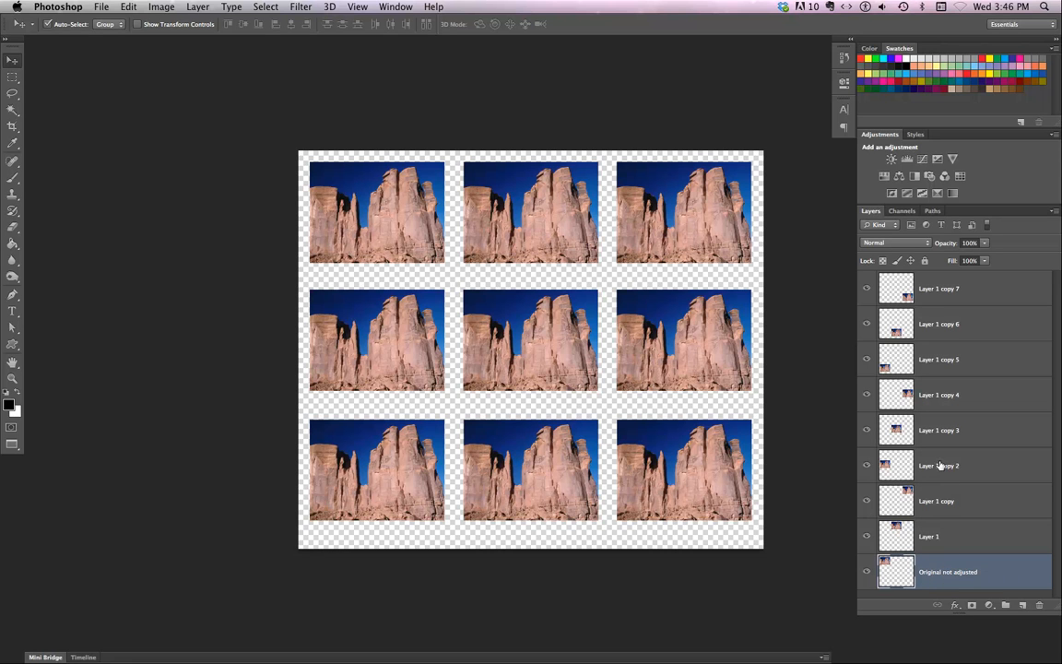
{"action": "left_click", "coordinate": [967, 500], "text": "shift"}
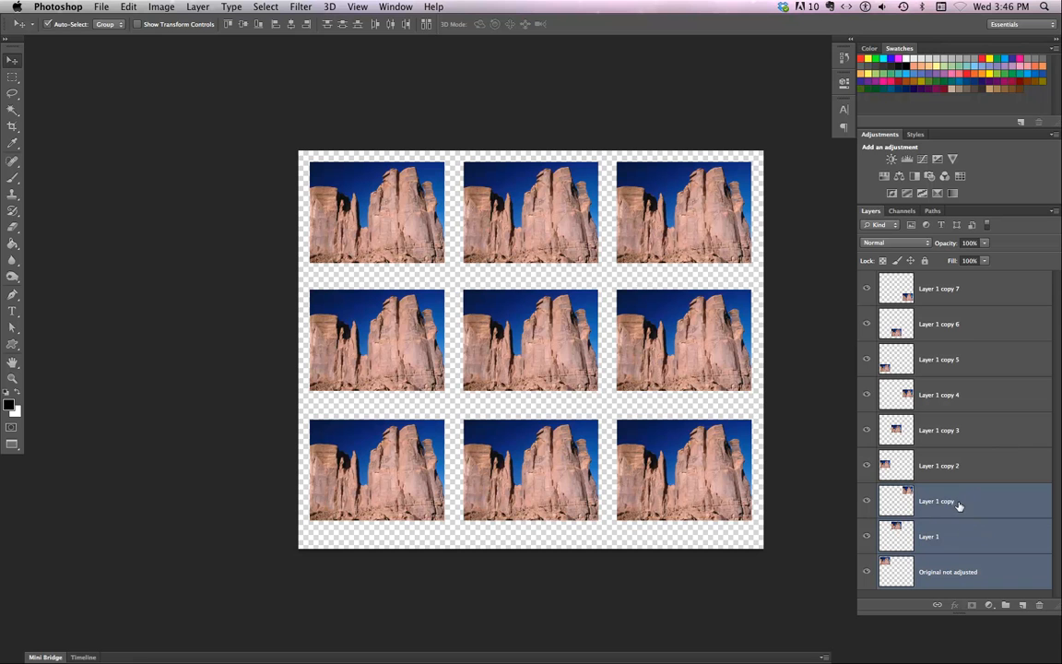
{"action": "left_click_drag", "start_coordinate": [958, 506], "coordinate": [968, 288]}
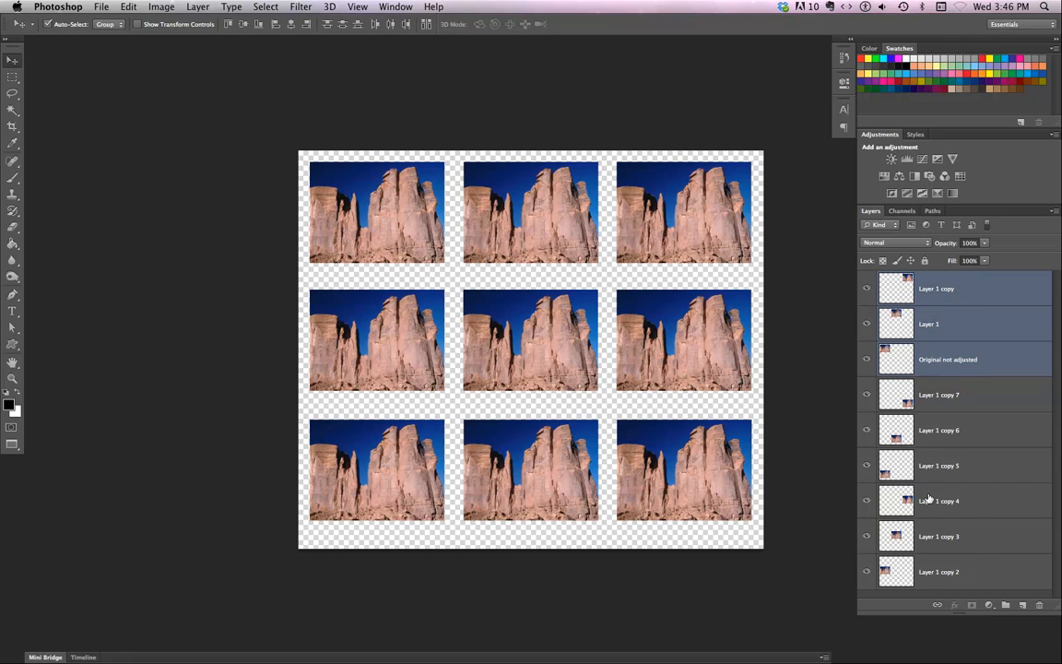
- Move the bottom row's layers, Layer 1 copy 7, copy 6 and copy 5, to the bottom of the layer stack
{"action": "left_click", "coordinate": [885, 394]}
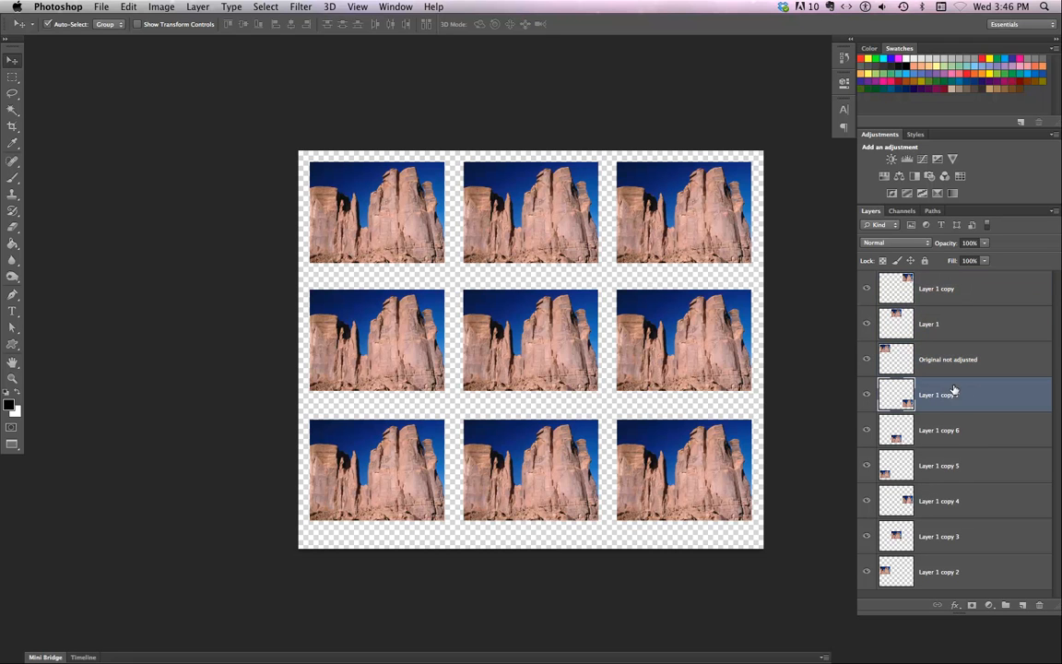
{"action": "left_click", "coordinate": [947, 474], "text": "shift"}
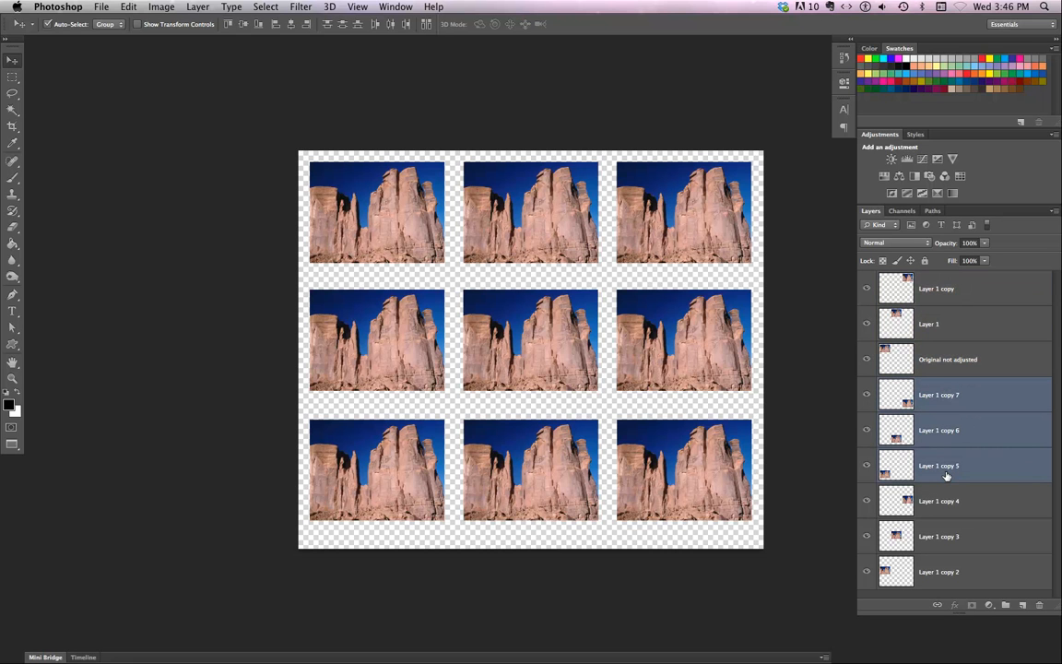
{"action": "left_click_drag", "start_coordinate": [891, 391], "coordinate": [934, 591]}
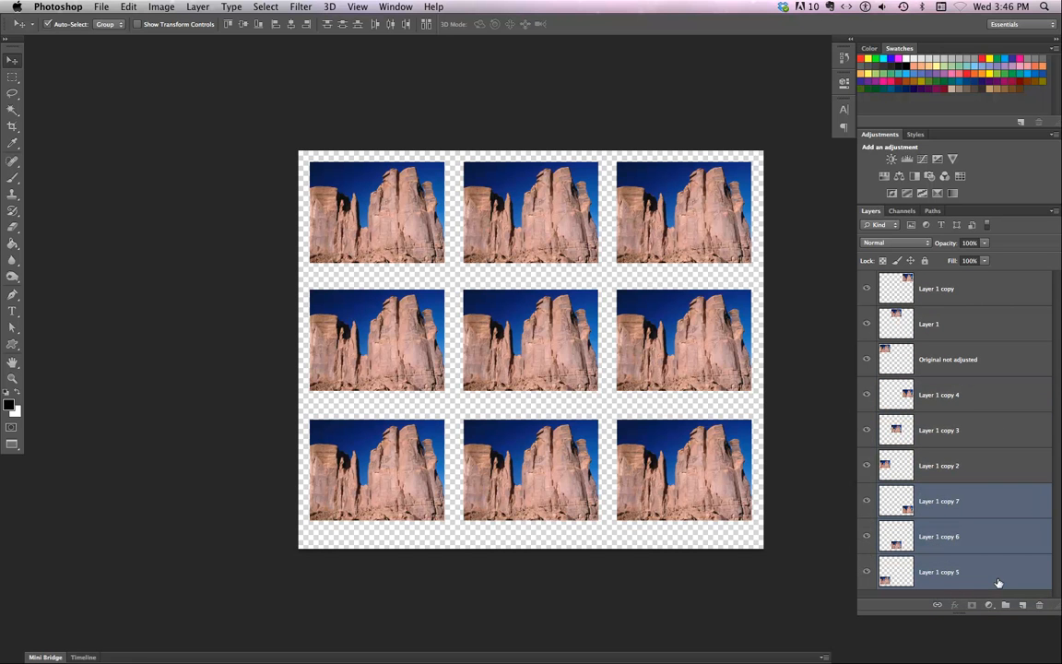
- Reverse the stacking order of the top row's layers, Original not adjusted, Layer 1 and Layer 1 copy
{"action": "left_click", "coordinate": [884, 351]}
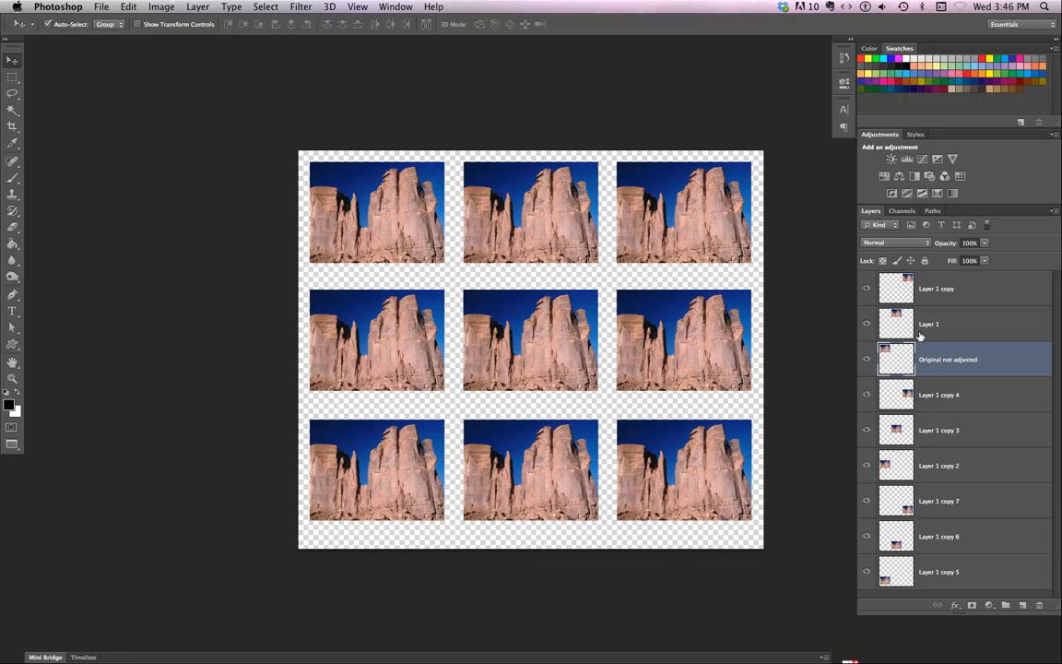
{"action": "left_click", "coordinate": [939, 290], "text": "shift"}
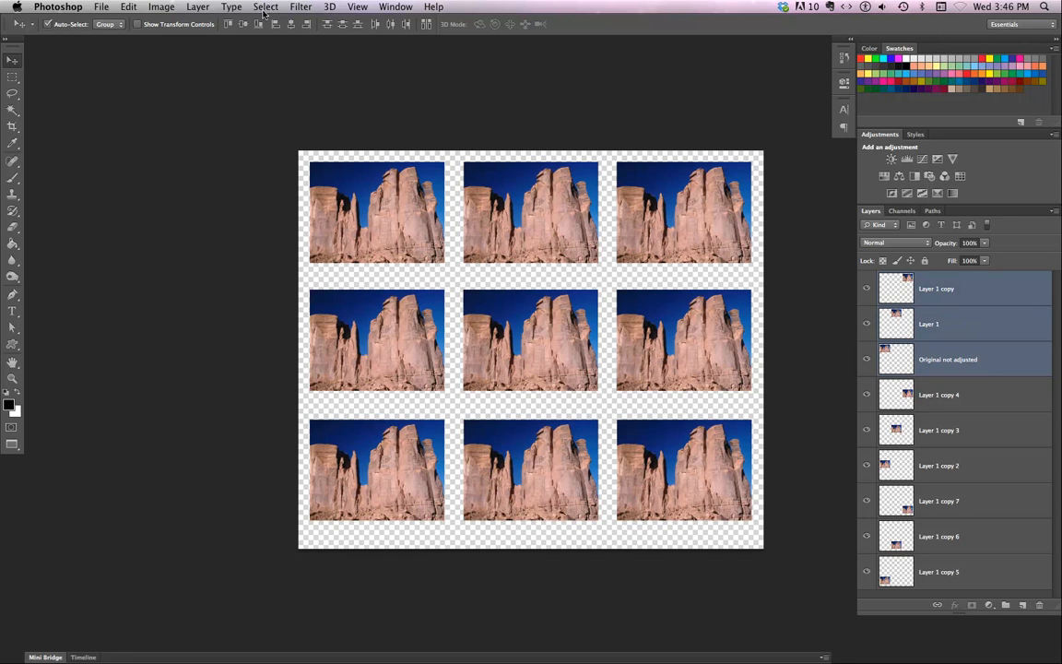
{"action": "left_click", "coordinate": [198, 7]}
{"action": "mouse_move", "coordinate": [212, 337]}
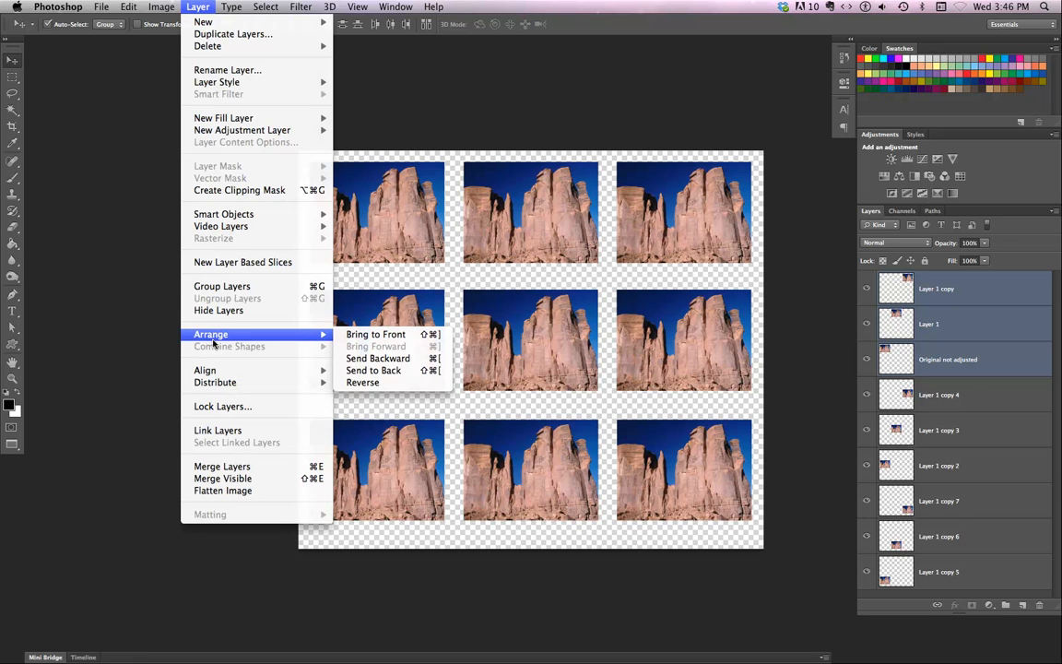
{"action": "left_click", "coordinate": [376, 384]}
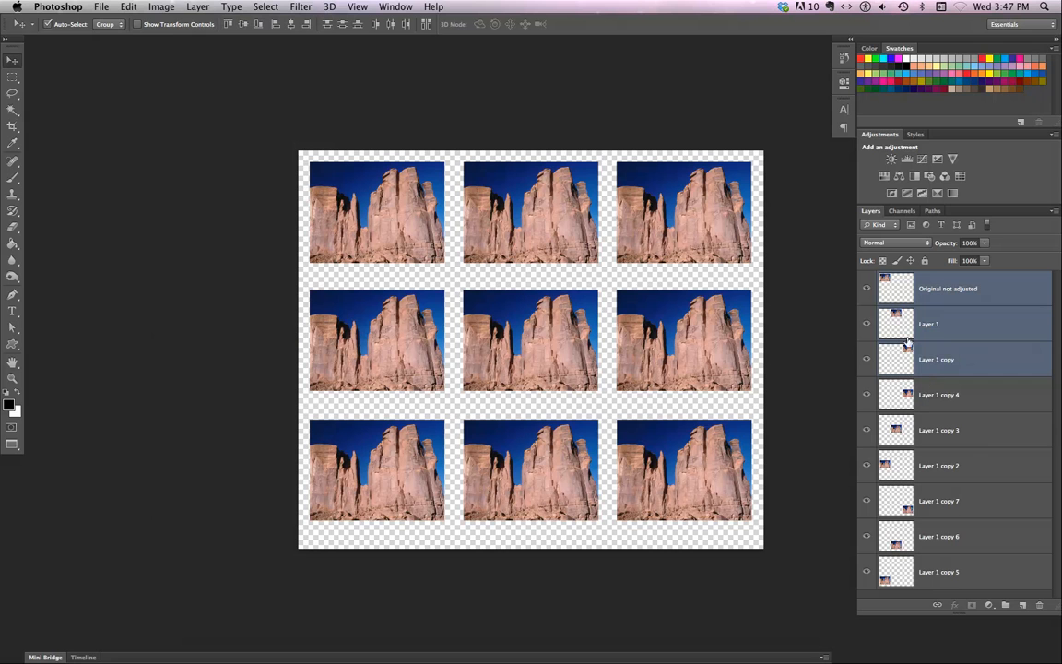
- Reverse the stacking order of the middle row's layers, Layer 1 copy 4, copy 3 and copy 2
{"action": "left_click", "coordinate": [952, 399]}
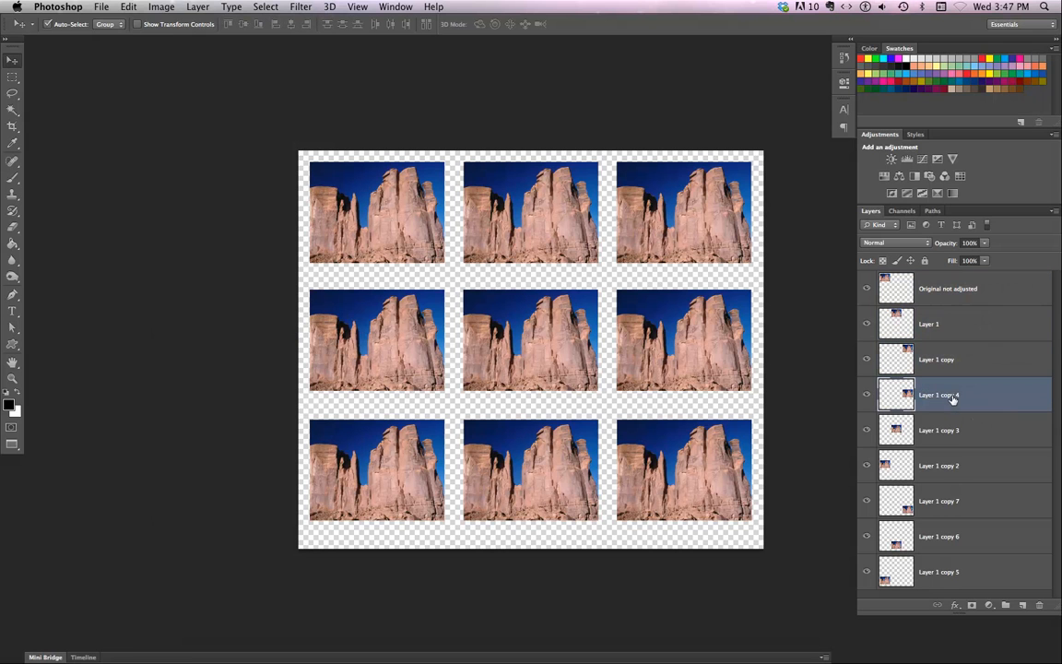
{"action": "left_click", "coordinate": [946, 464], "text": "shift"}
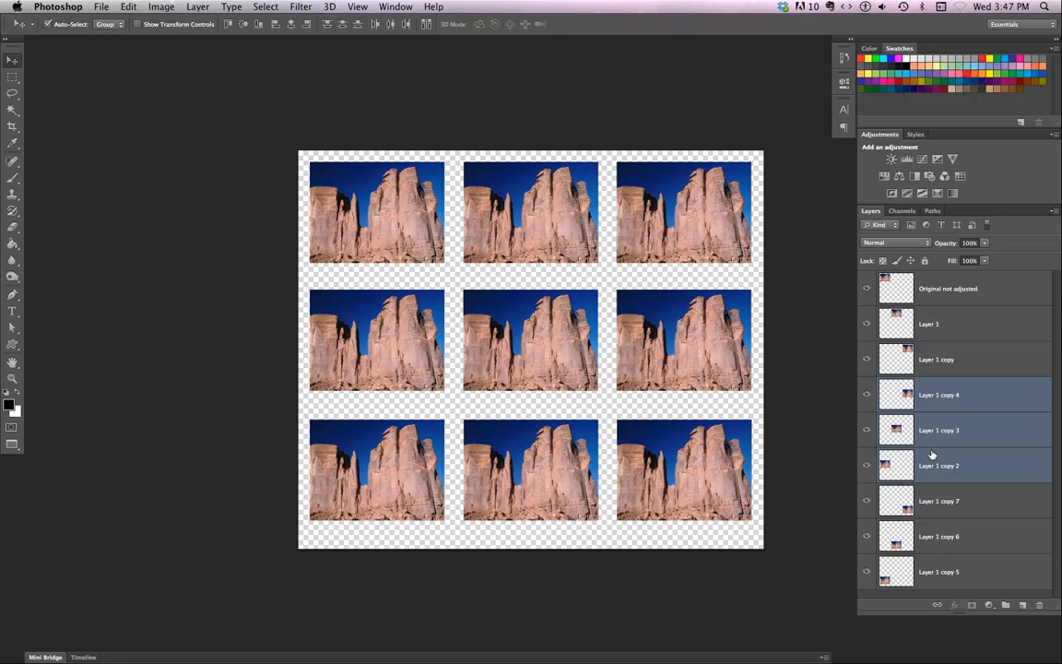
{"action": "left_click", "coordinate": [198, 7]}
{"action": "mouse_move", "coordinate": [215, 334]}
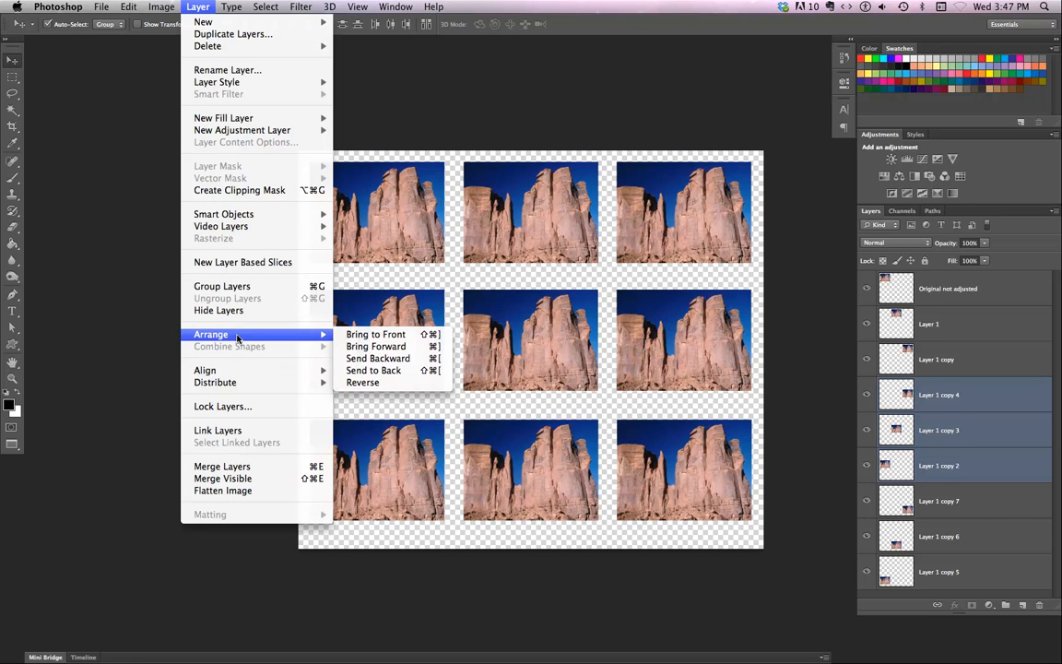
{"action": "left_click", "coordinate": [360, 382]}
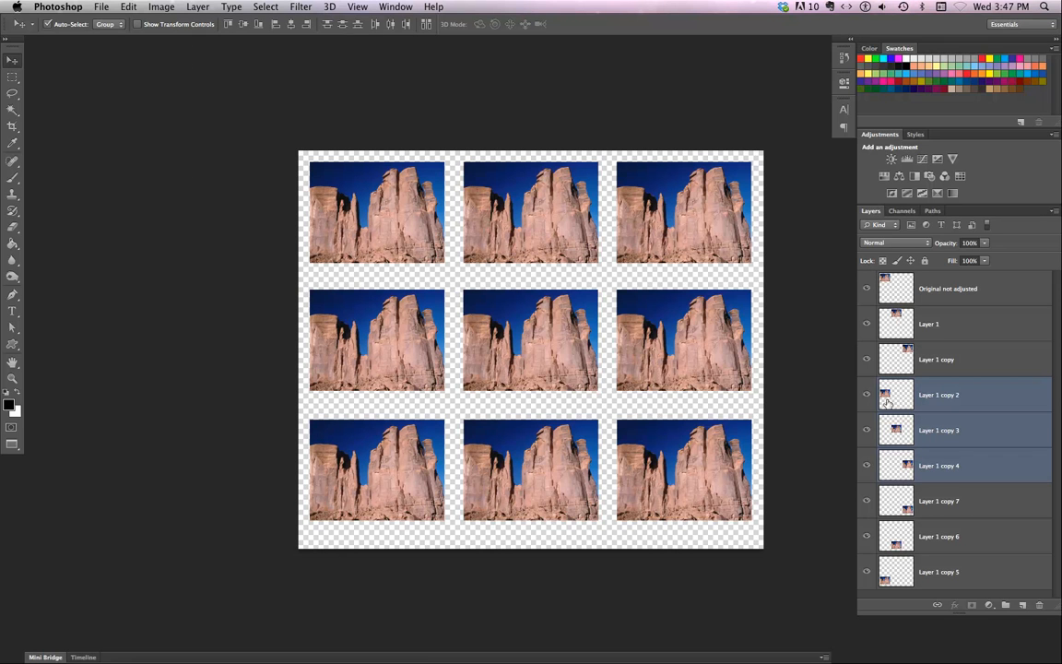
- Reverse the stacking order of the bottom row's layers, Layer 1 copy 7, copy 6 and copy 5
{"action": "left_click", "coordinate": [919, 503]}
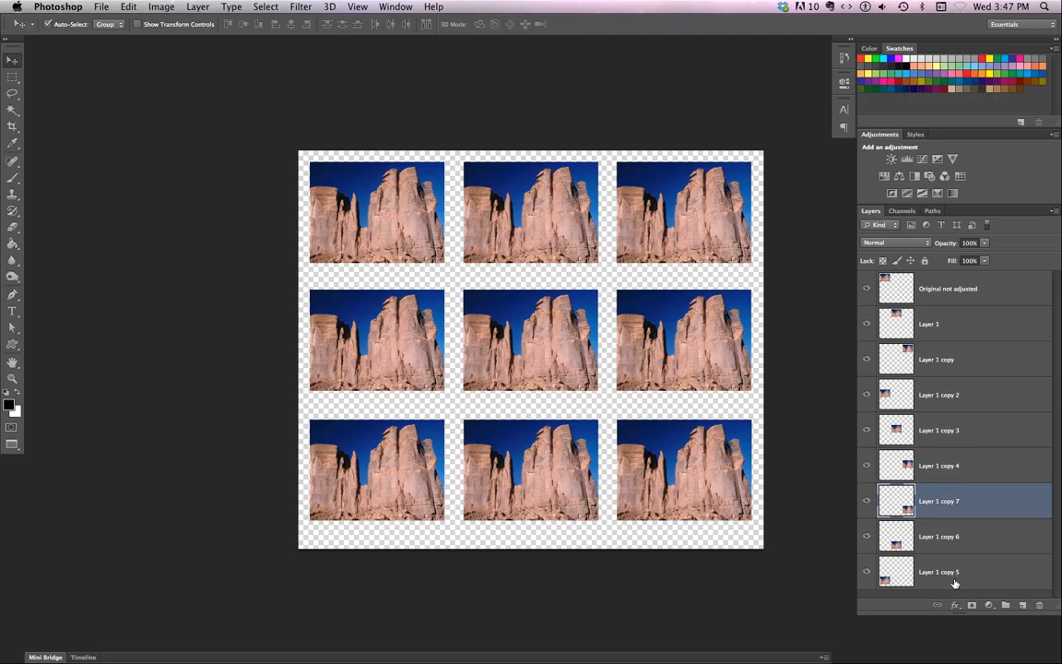
{"action": "left_click", "coordinate": [881, 575], "text": "shift"}
{"action": "left_click", "coordinate": [196, 7]}
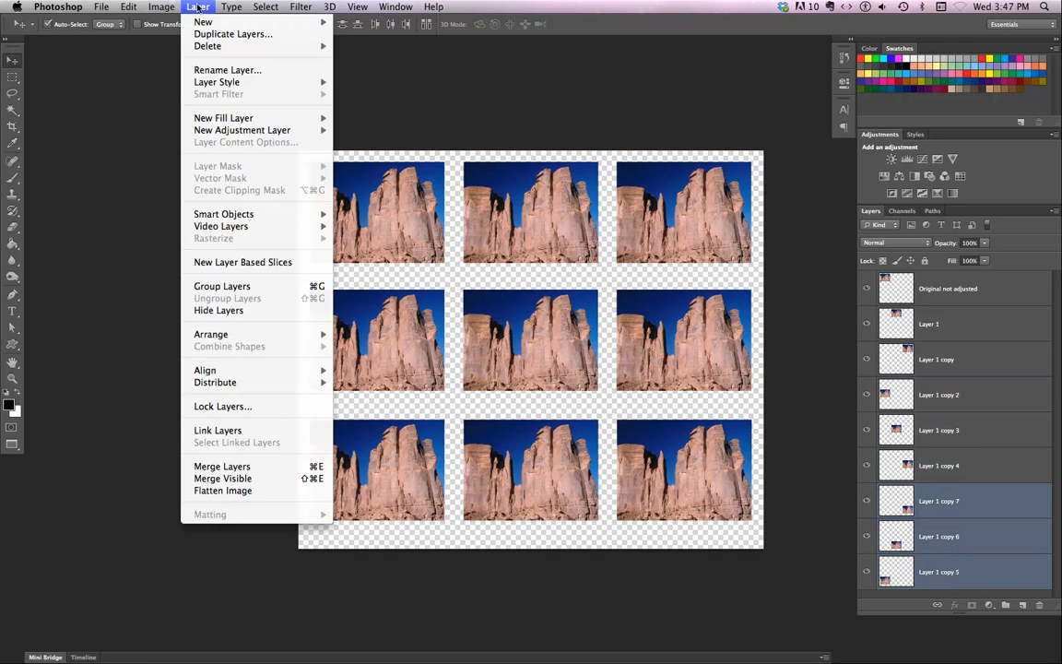
{"action": "mouse_move", "coordinate": [249, 335]}
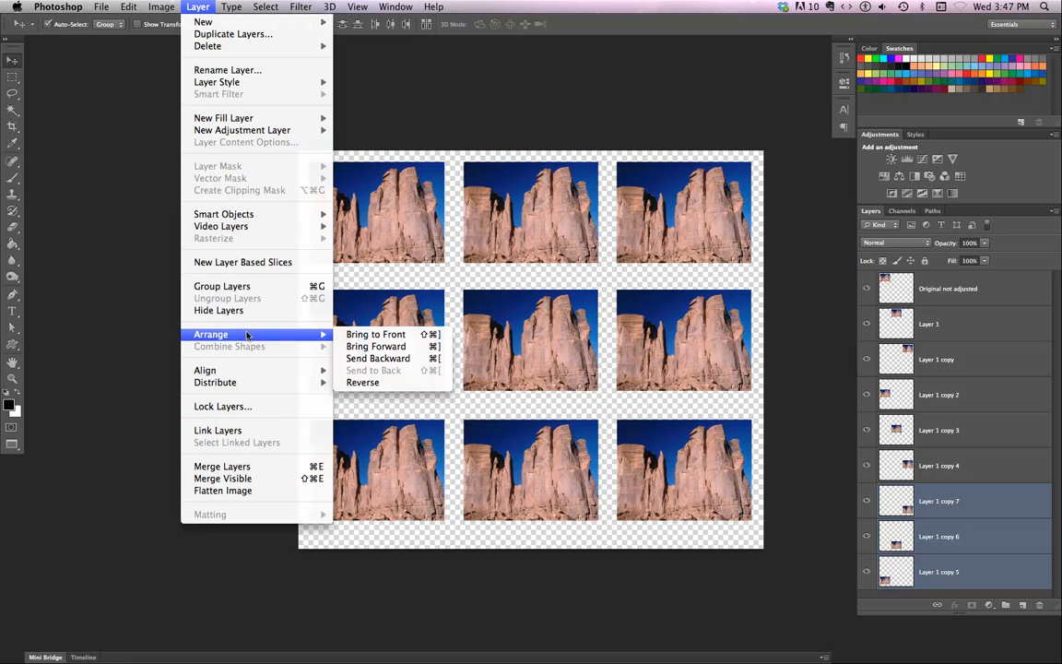
{"action": "left_click", "coordinate": [368, 386]}
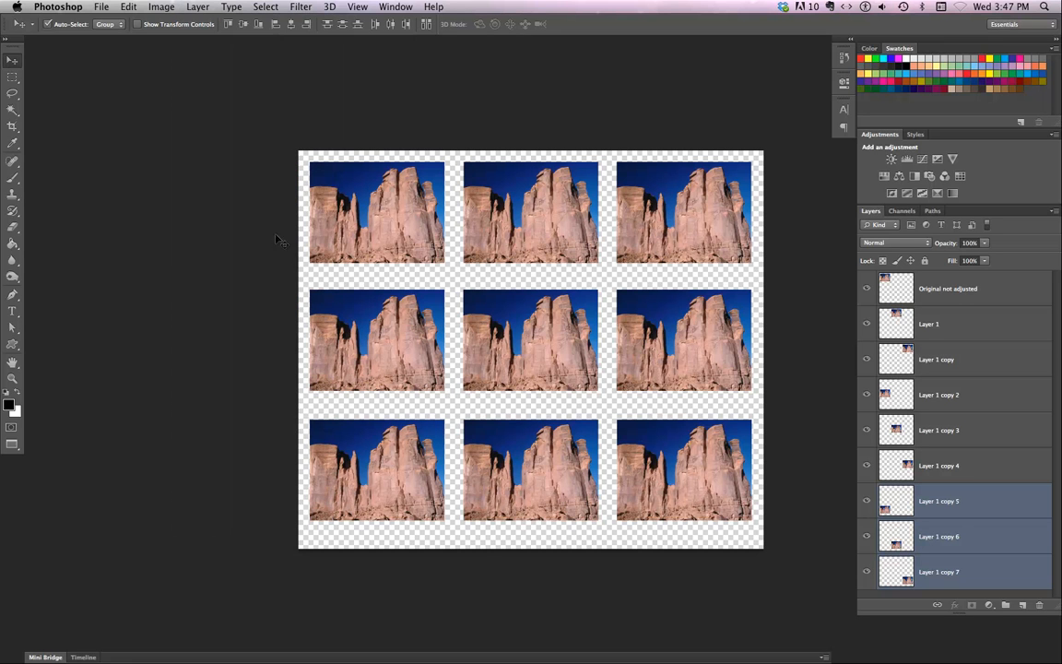
{"action": "left_click", "coordinate": [200, 8]}
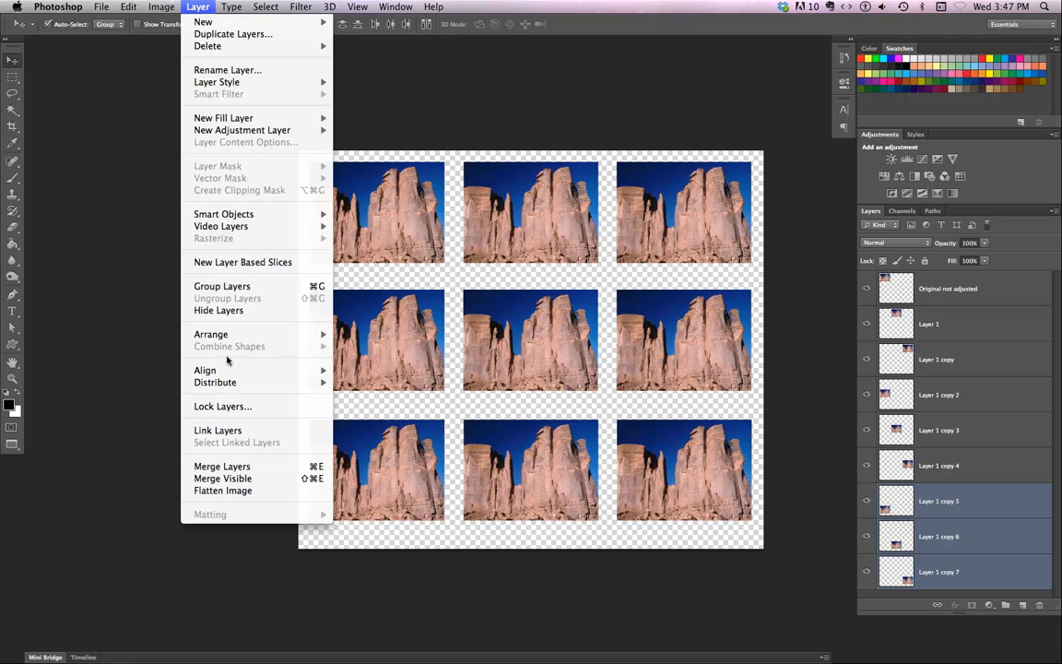
{"action": "mouse_move", "coordinate": [242, 334]}
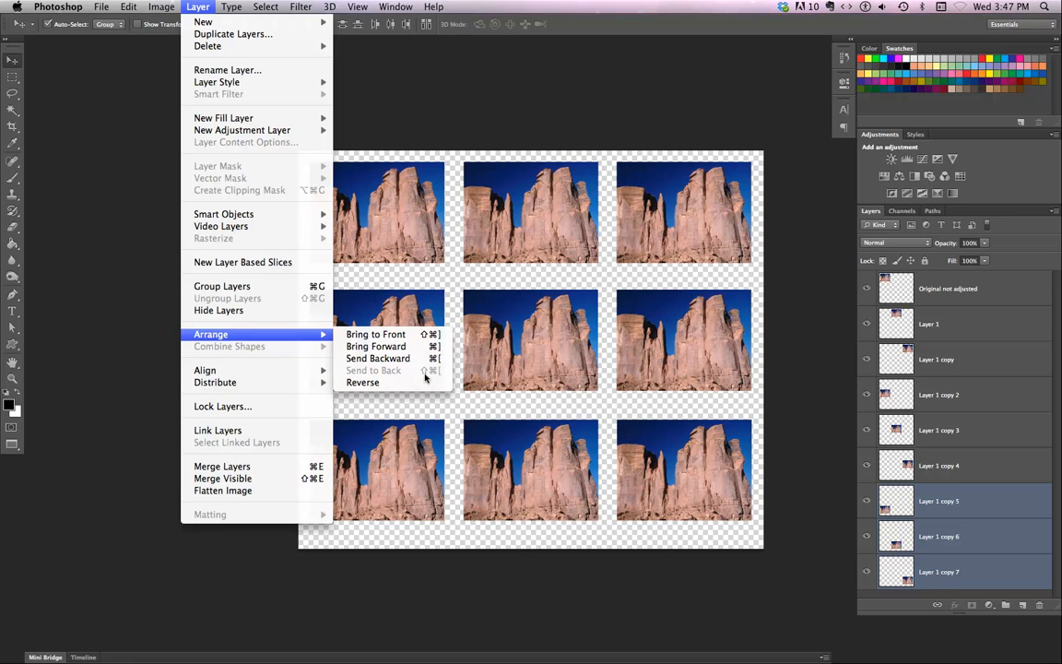
{"action": "left_click", "coordinate": [451, 411]}
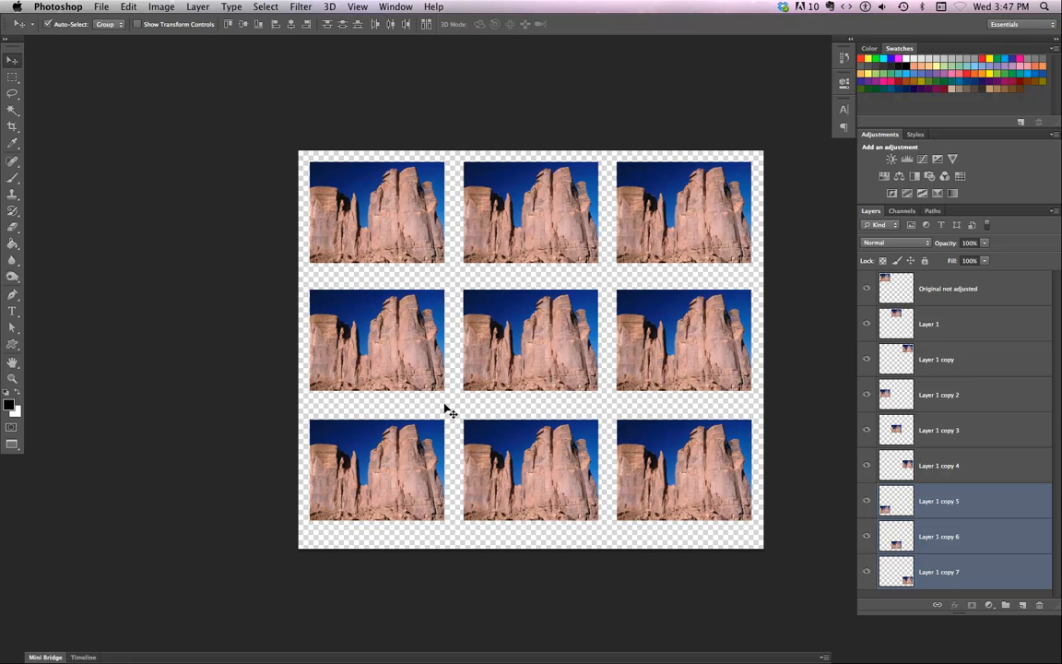
- Save the document as adjustment_layers1.psd in Spring 2014 > 142 class > Folder 1, replacing the existing file and keeping Maximize Compatibility on
{"action": "left_click", "coordinate": [96, 6]}
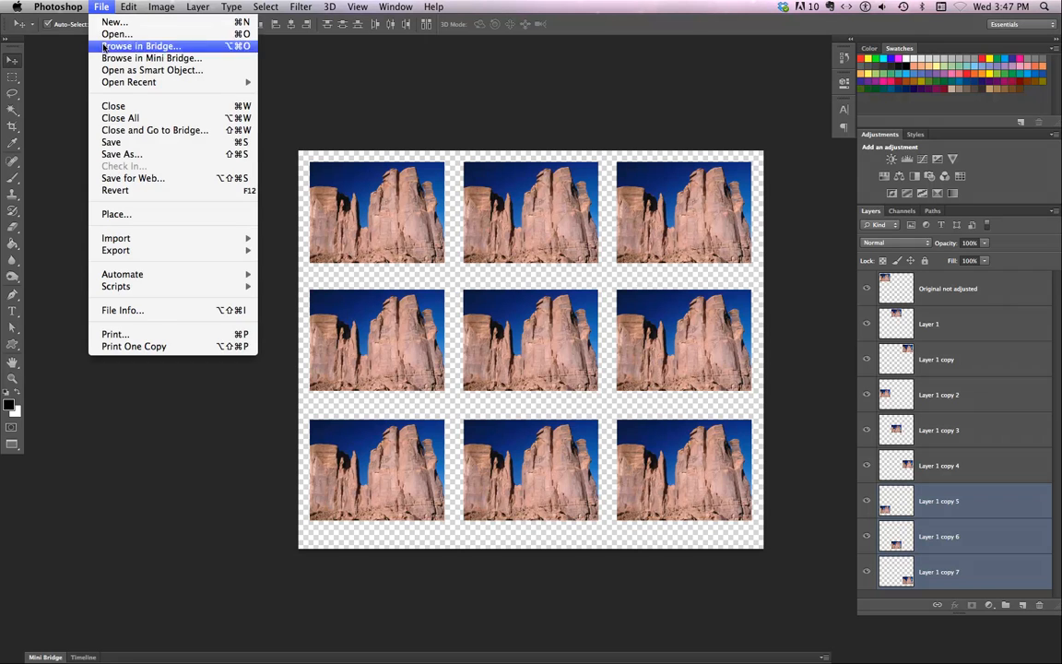
{"action": "left_click", "coordinate": [115, 145]}
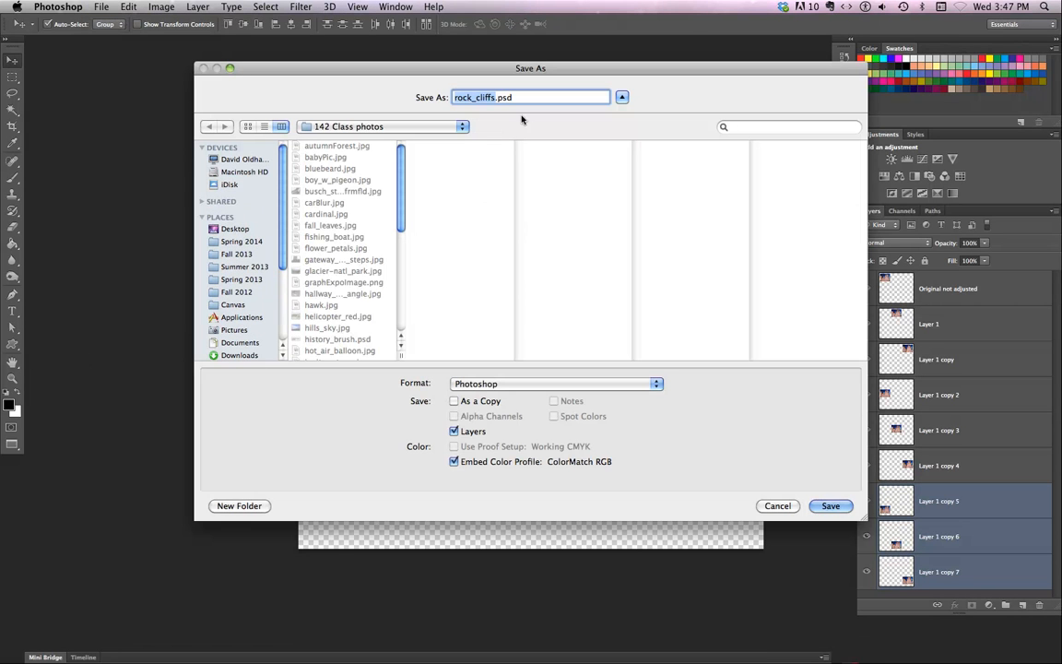
{"action": "left_click", "coordinate": [240, 242]}
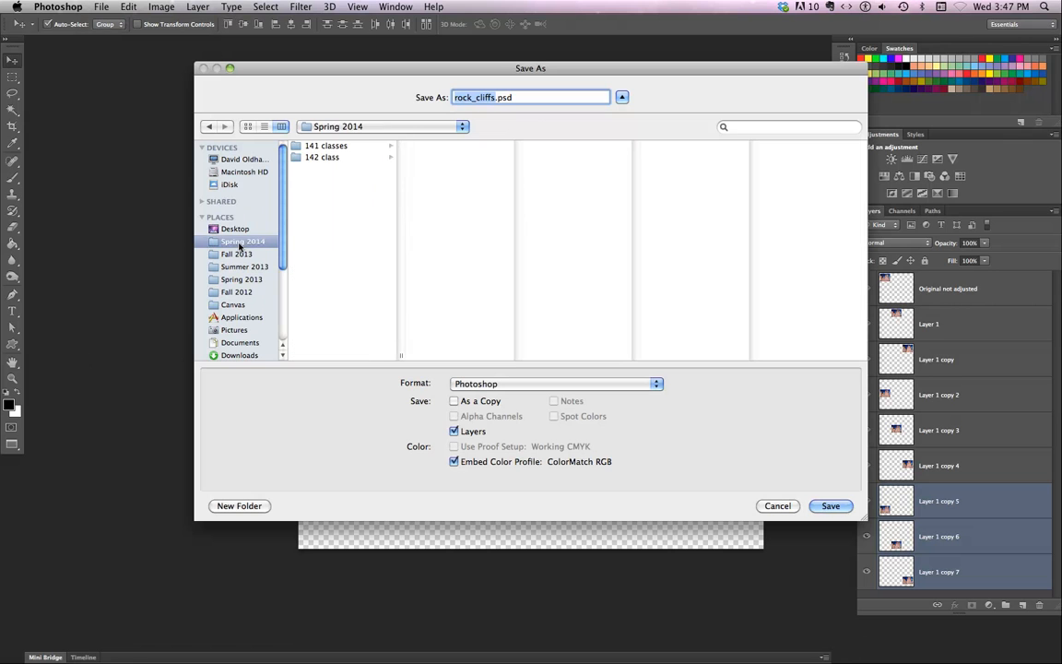
{"action": "left_click", "coordinate": [325, 157]}
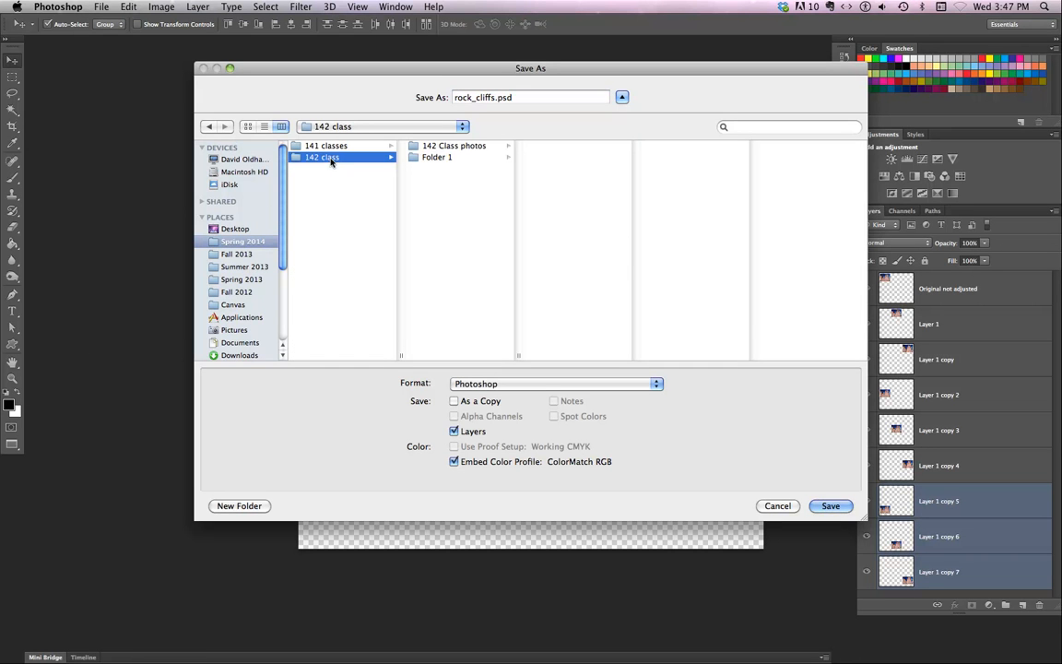
{"action": "left_click", "coordinate": [433, 157]}
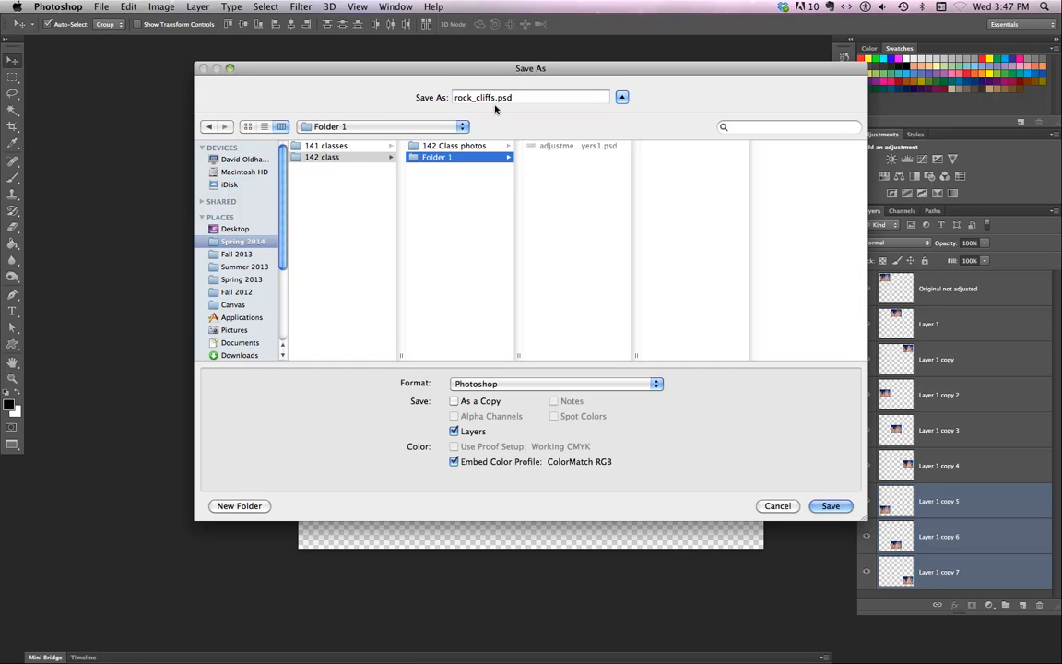
{"action": "key", "text": "Tab"}
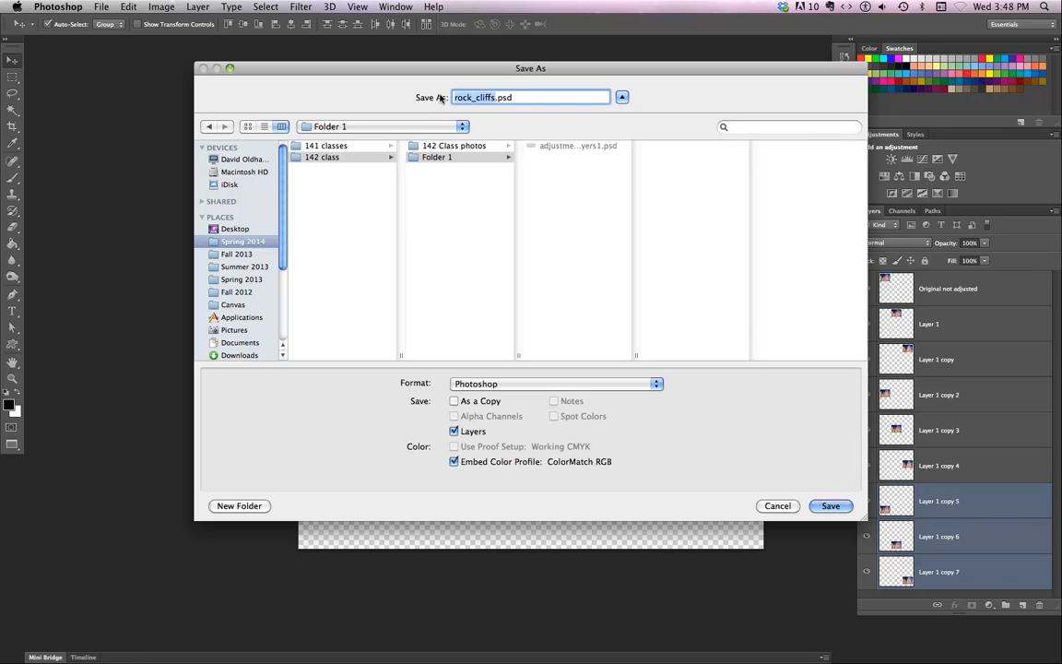
{"action": "type", "text": "adjustment_layers"}
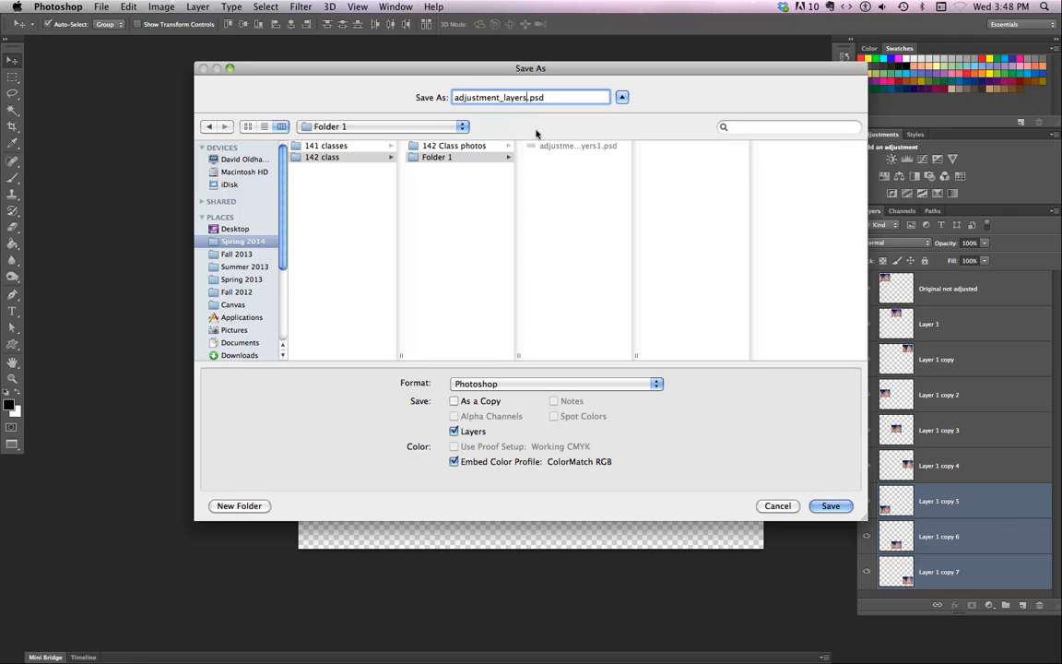
{"action": "type", "text": "1"}
{"action": "left_click", "coordinate": [832, 507]}
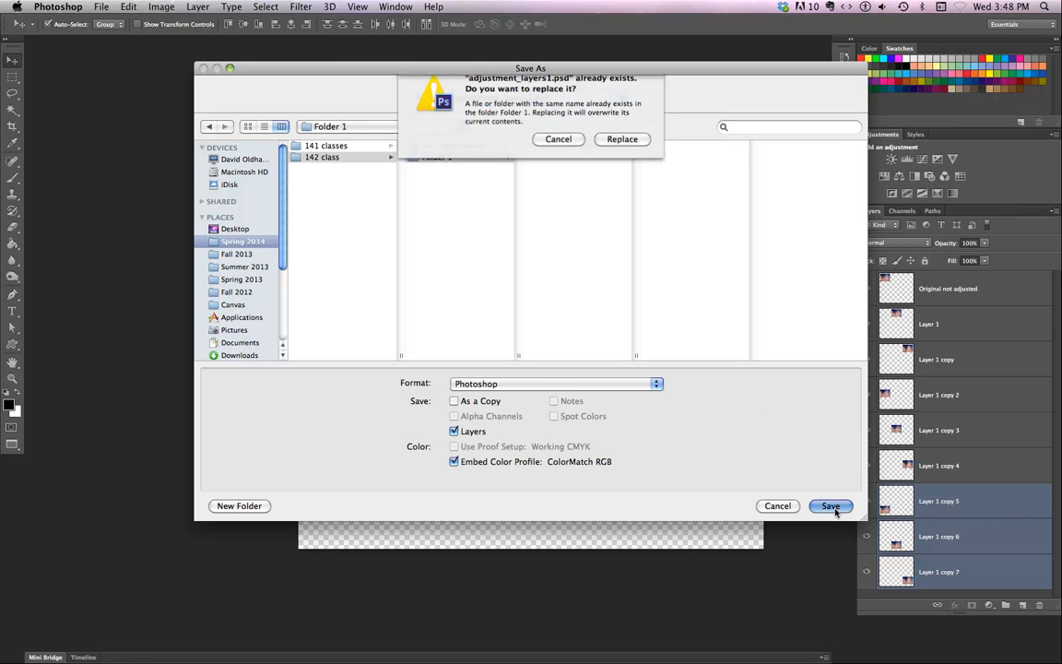
{"action": "left_click", "coordinate": [612, 154]}
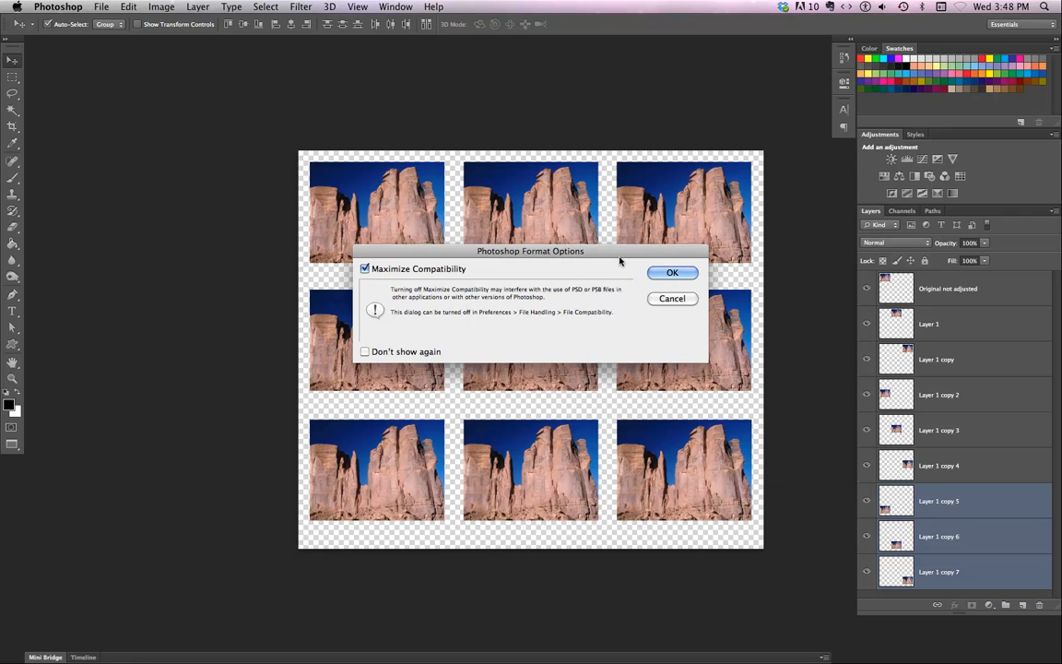
{"action": "left_click", "coordinate": [670, 273]}
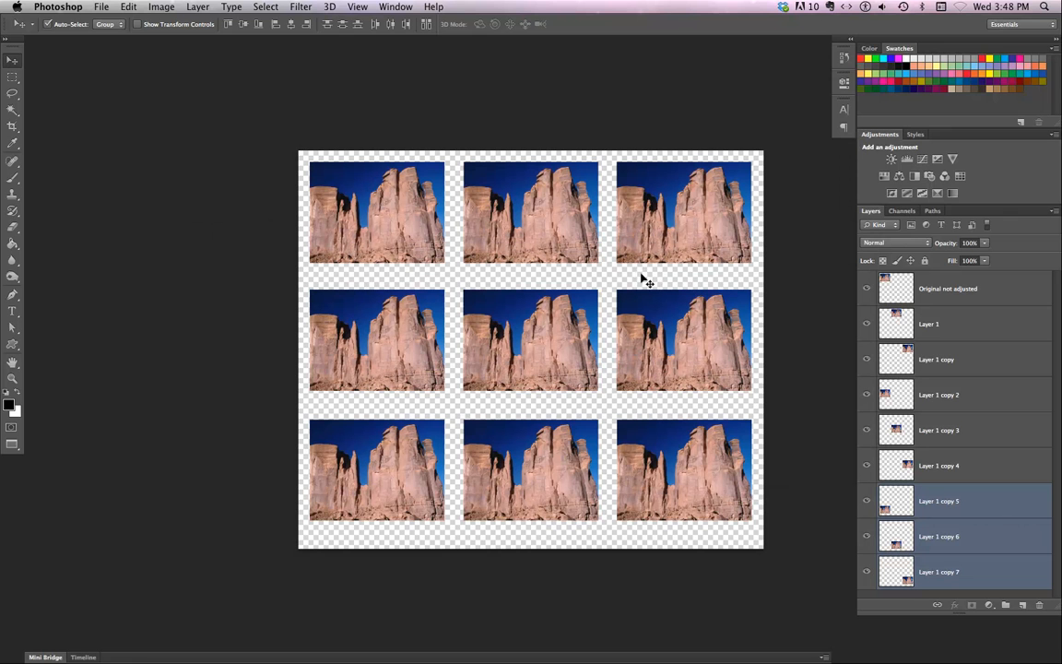
- Add the caption "Original not adjusted image" in black 36 pt Myriad Pro just below the top-left photo
{"action": "left_click", "coordinate": [407, 236]}
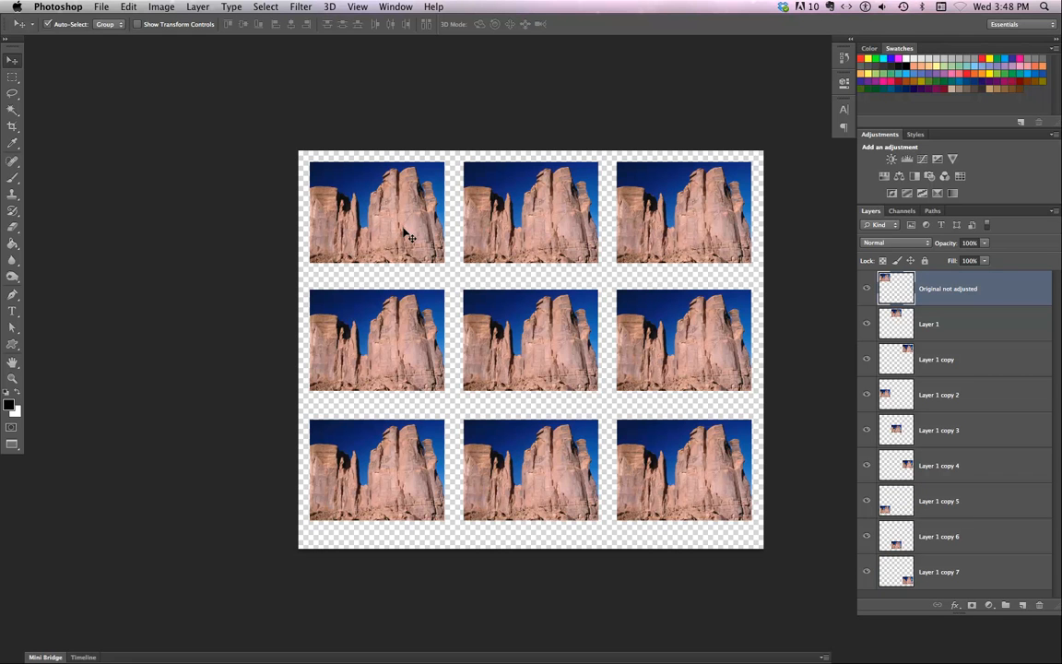
{"action": "left_click", "coordinate": [13, 312]}
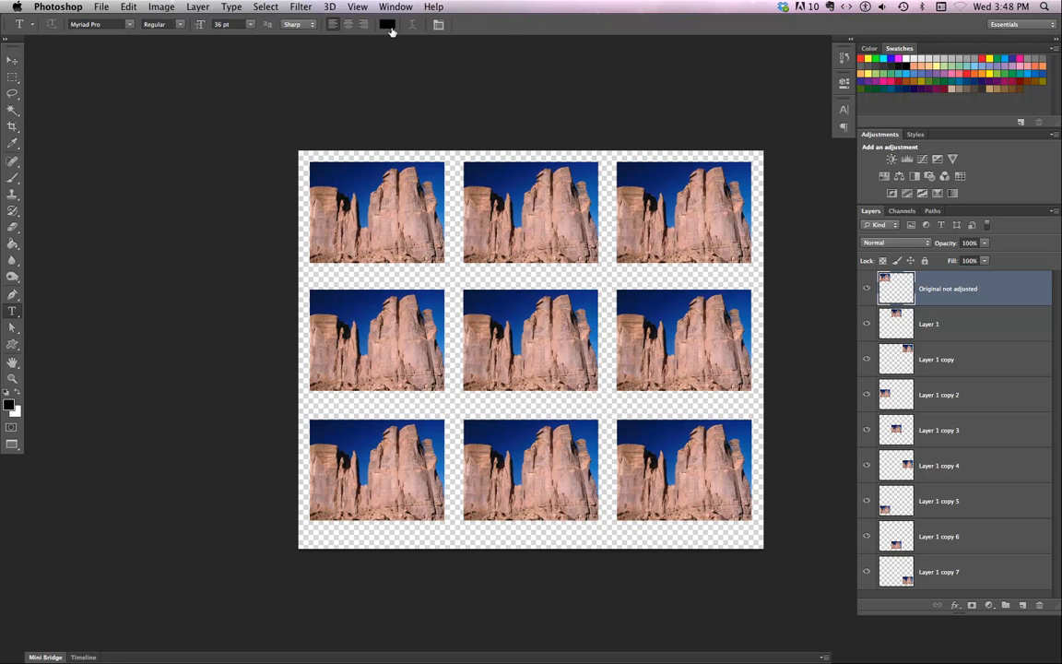
{"action": "left_click", "coordinate": [316, 283]}
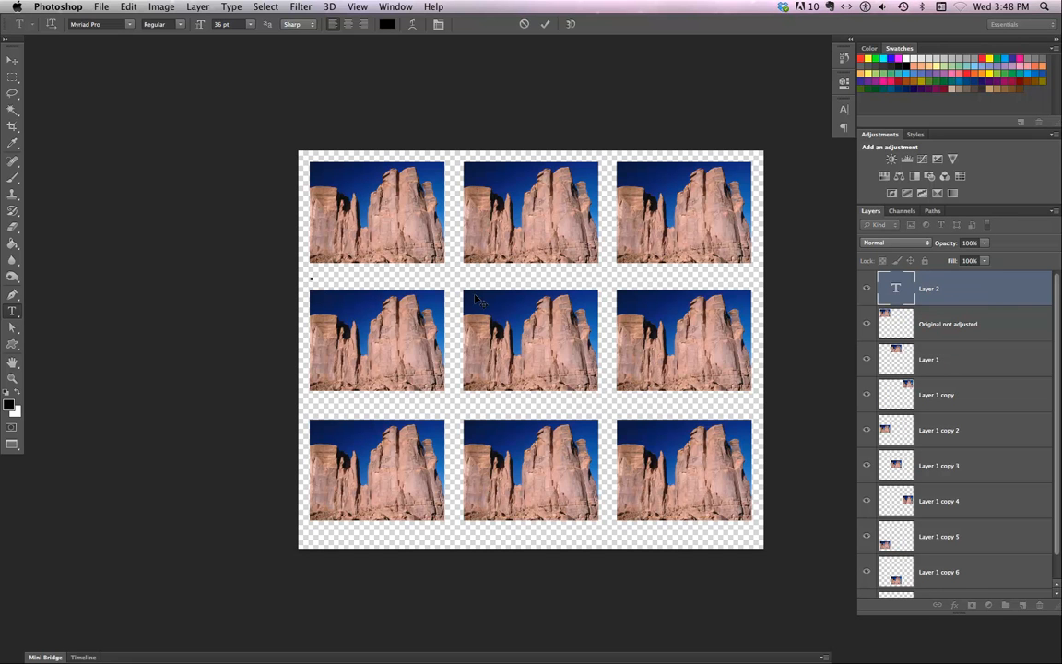
{"action": "type", "text": "Original not adjusted image"}
{"action": "left_click", "coordinate": [12, 59]}
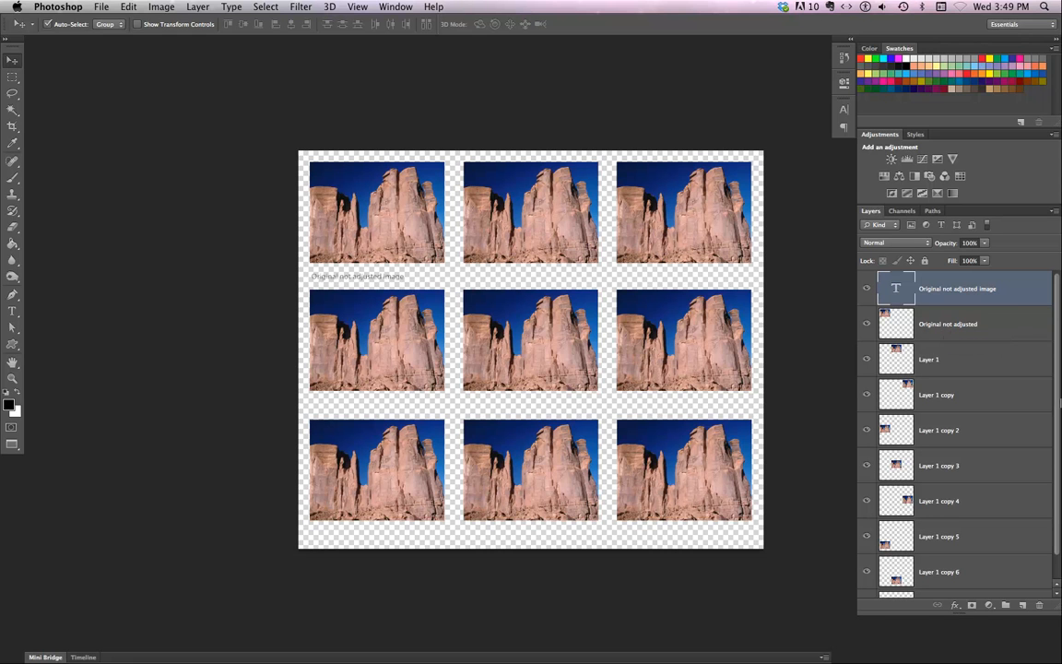
- Add a Solid Color fill layer directly above Layer 1 copy 7 and set its colour to ffffff
{"action": "scroll", "coordinate": [1057, 425], "scroll_direction": "down", "scroll_amount": 1}
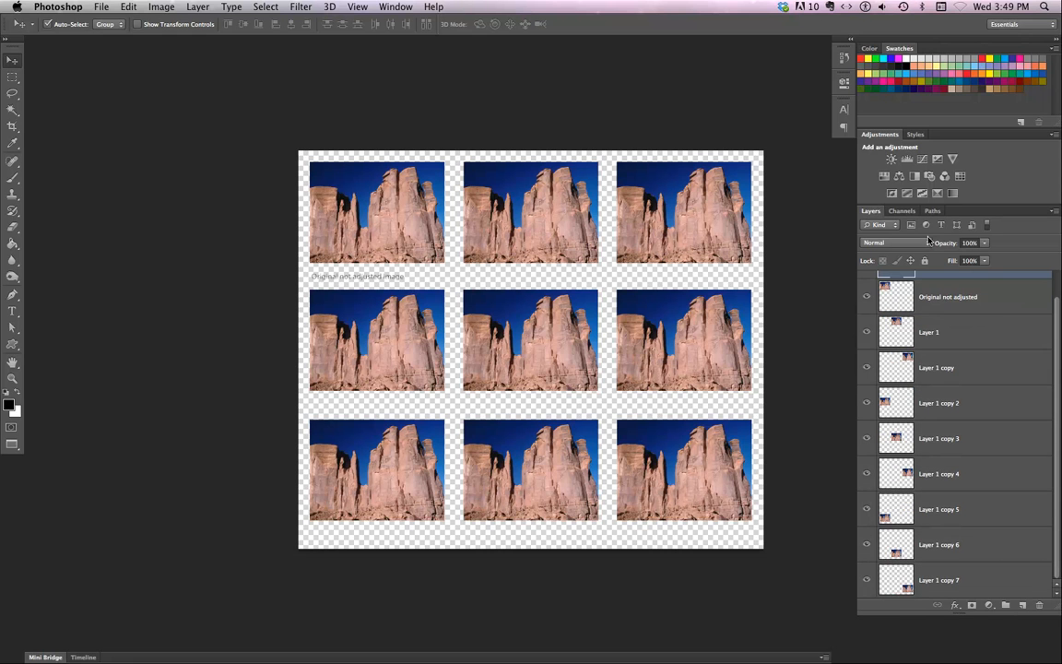
{"action": "left_click", "coordinate": [985, 583]}
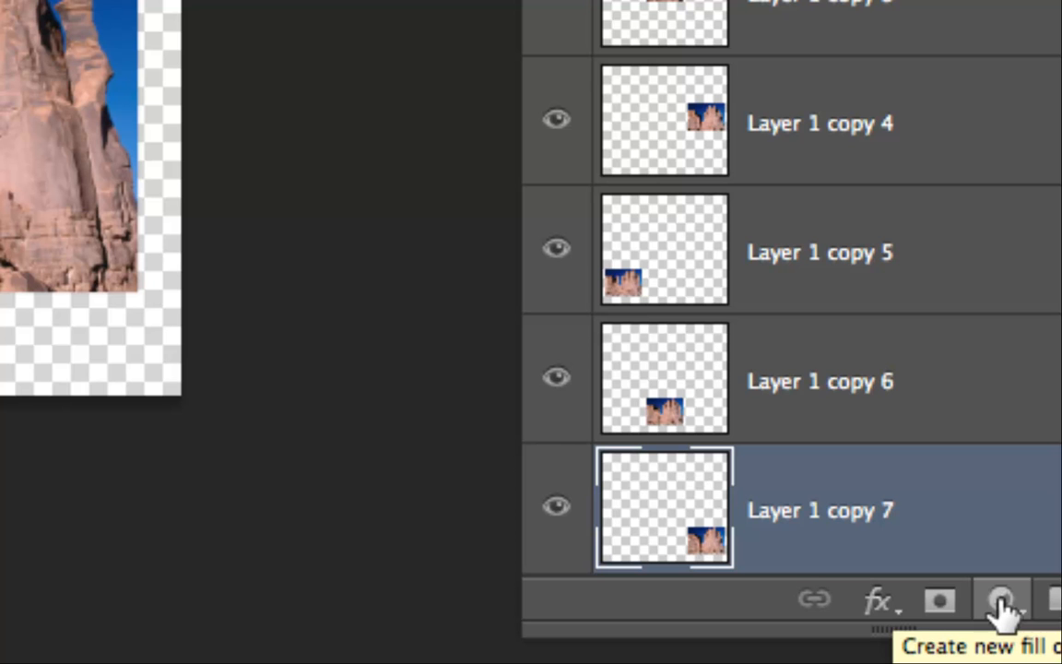
{"action": "left_click", "coordinate": [1002, 604]}
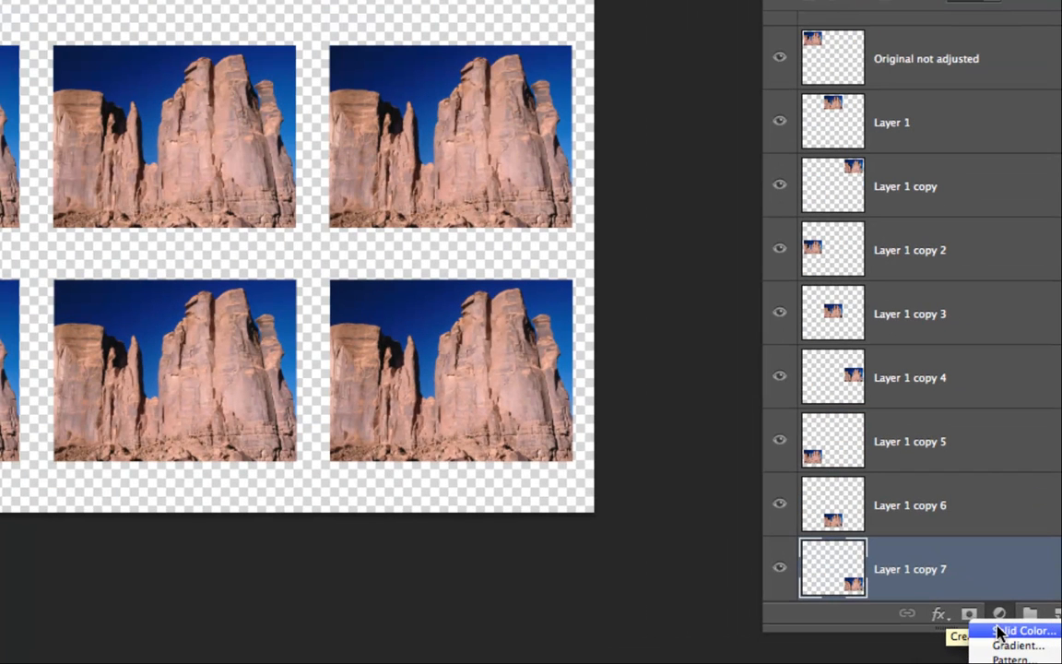
{"action": "left_click", "coordinate": [998, 632]}
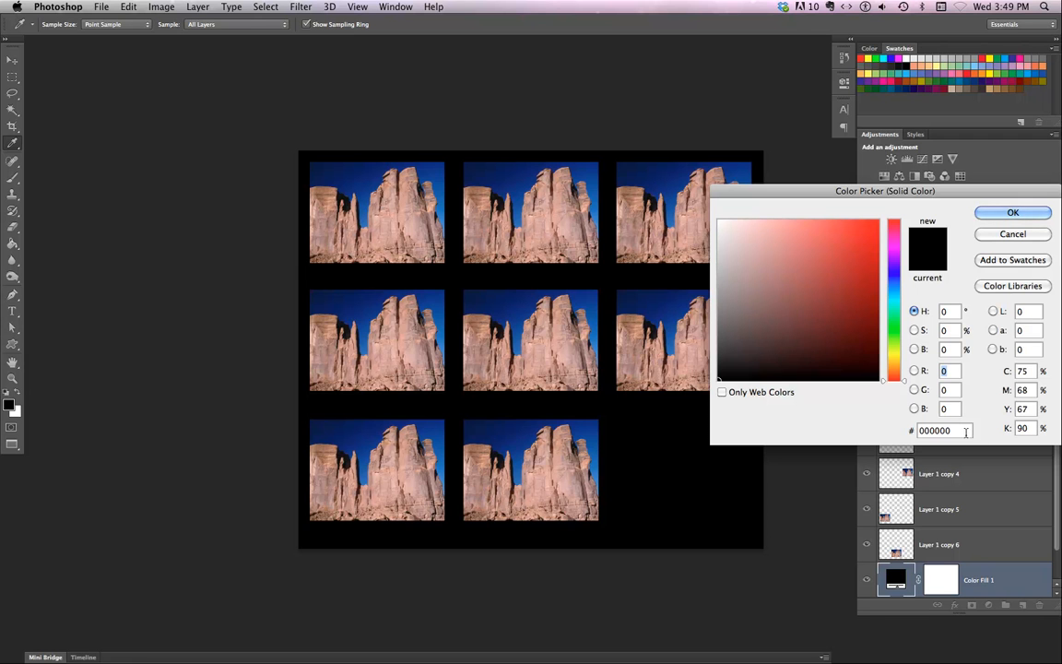
{"action": "left_click_drag", "start_coordinate": [965, 431], "coordinate": [855, 417]}
{"action": "type", "text": "ffffff"}
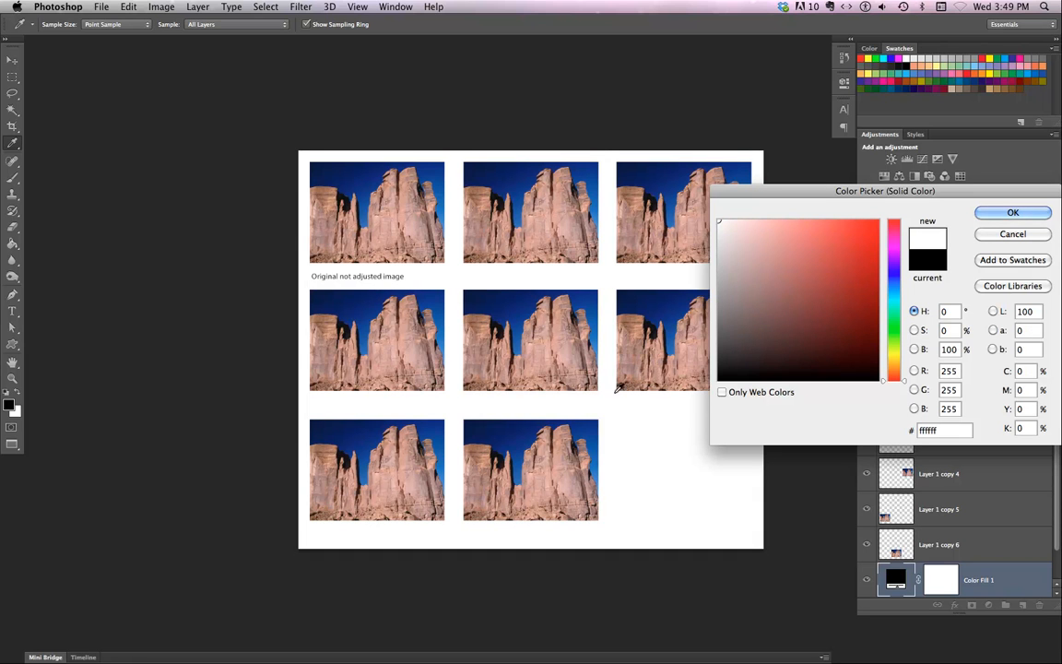
- Try out several fill colours sampled from the centre rock formation photo
{"action": "left_click", "coordinate": [547, 319]}
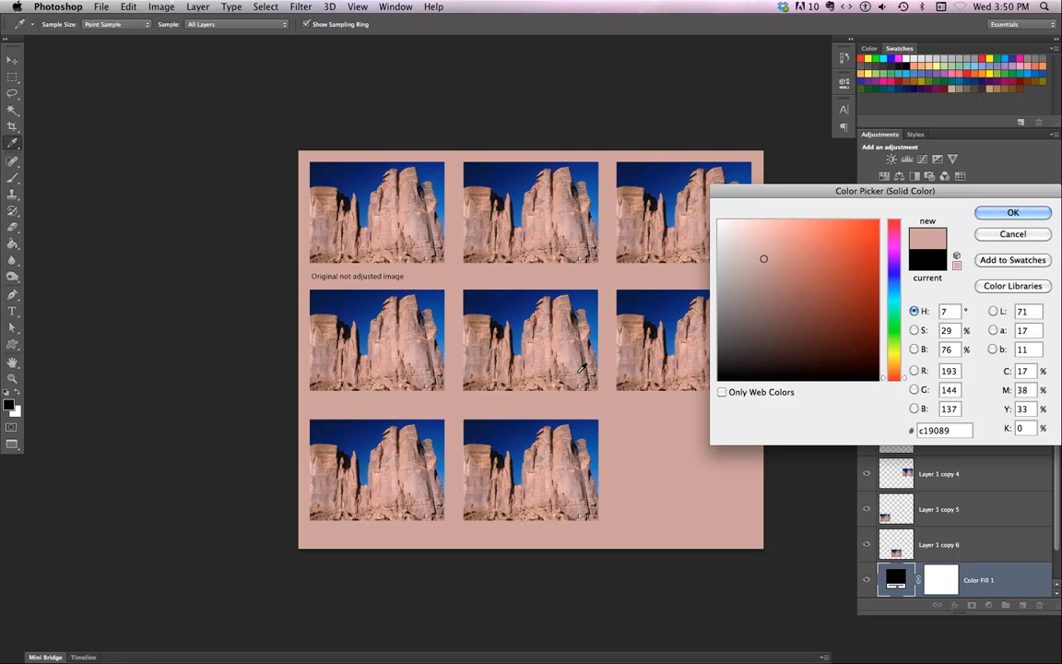
{"action": "left_click", "coordinate": [582, 316]}
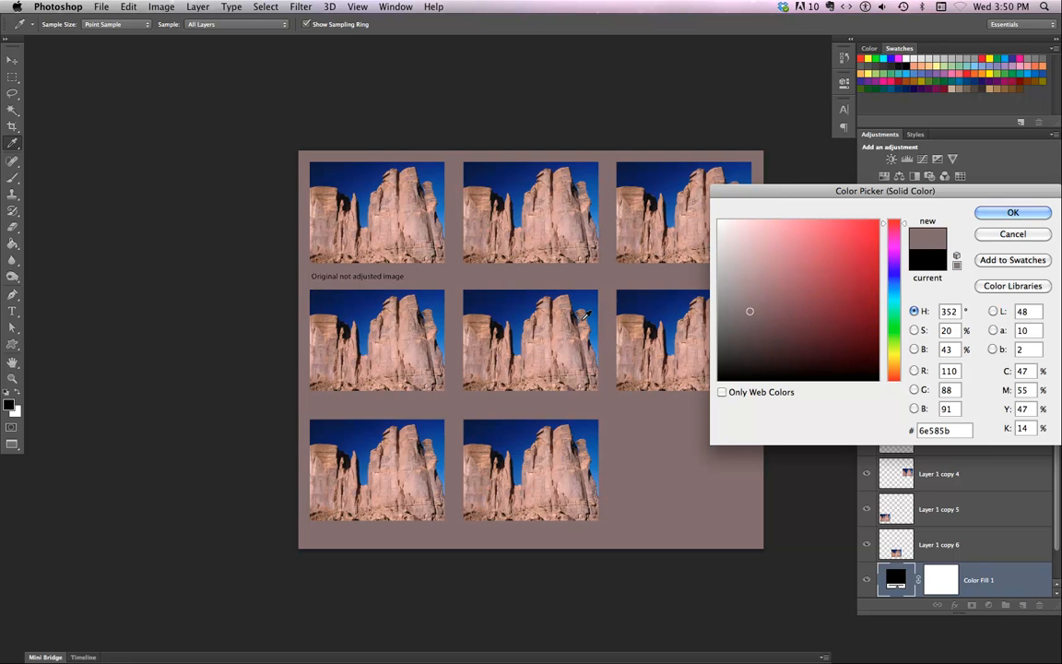
{"action": "left_click", "coordinate": [576, 314]}
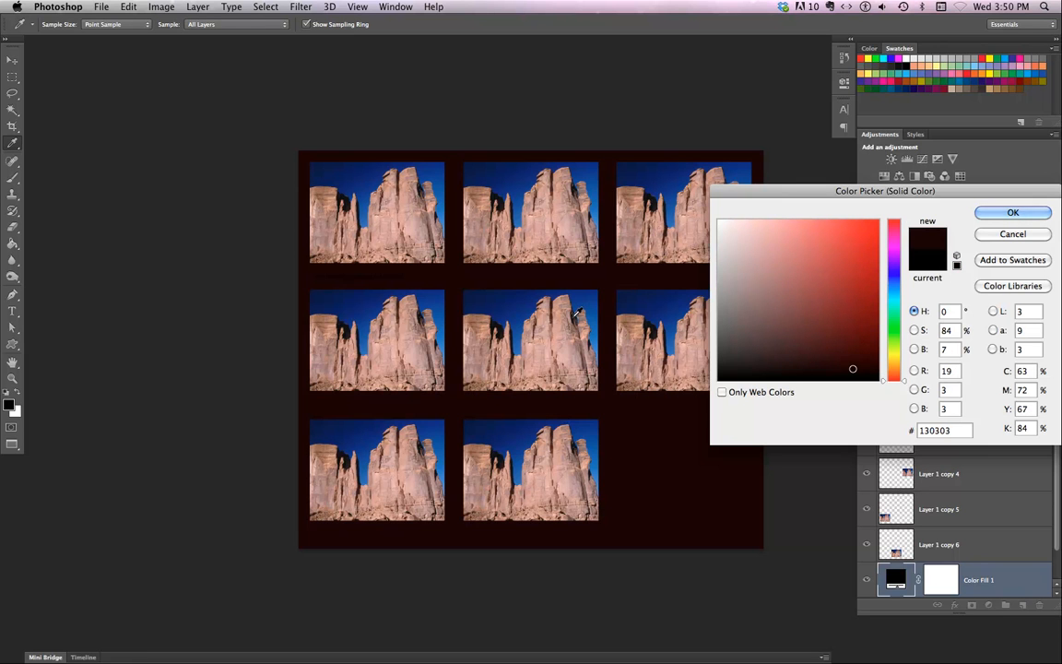
{"action": "left_click", "coordinate": [468, 337]}
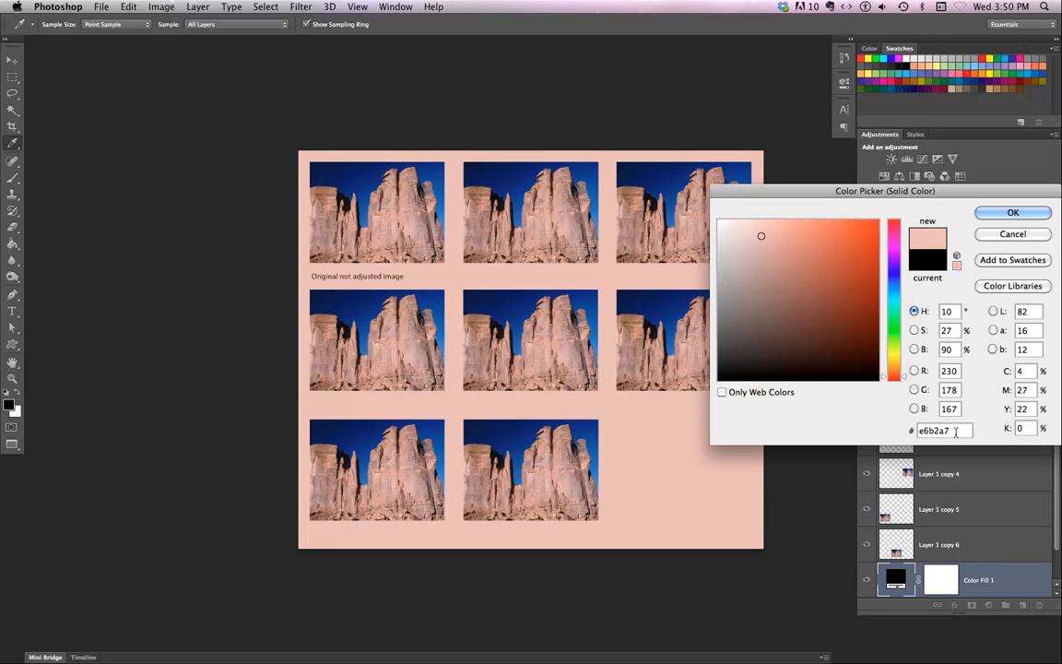
- Set the background fill colour back to white, ffffff, and accept it
{"action": "left_click_drag", "start_coordinate": [956, 430], "coordinate": [877, 433]}
{"action": "type", "text": "ffffff"}
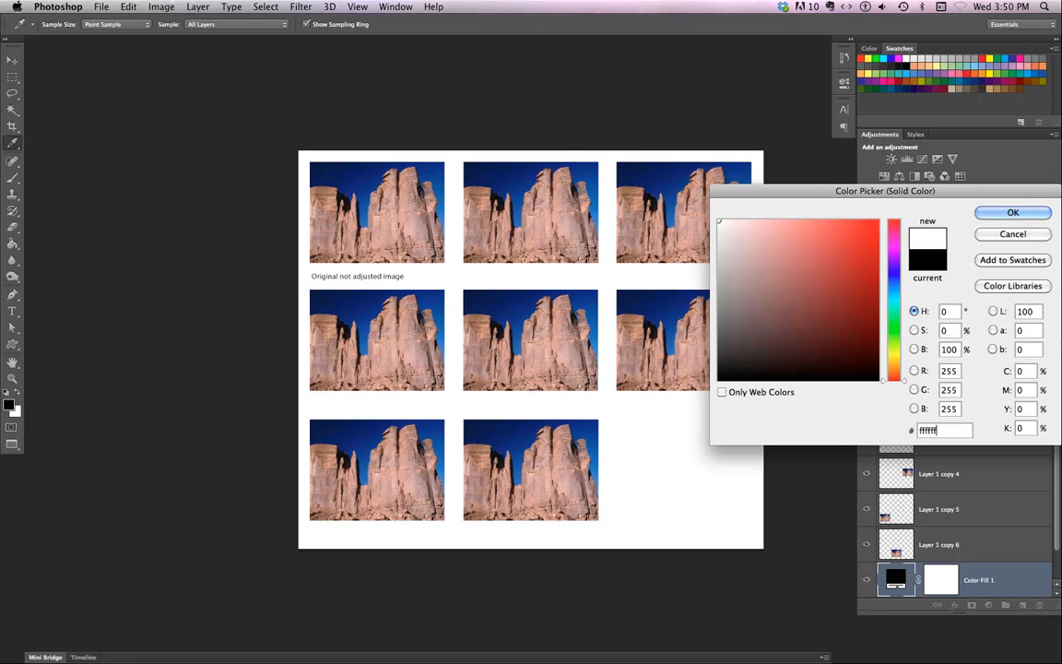
{"action": "left_click", "coordinate": [1009, 213]}
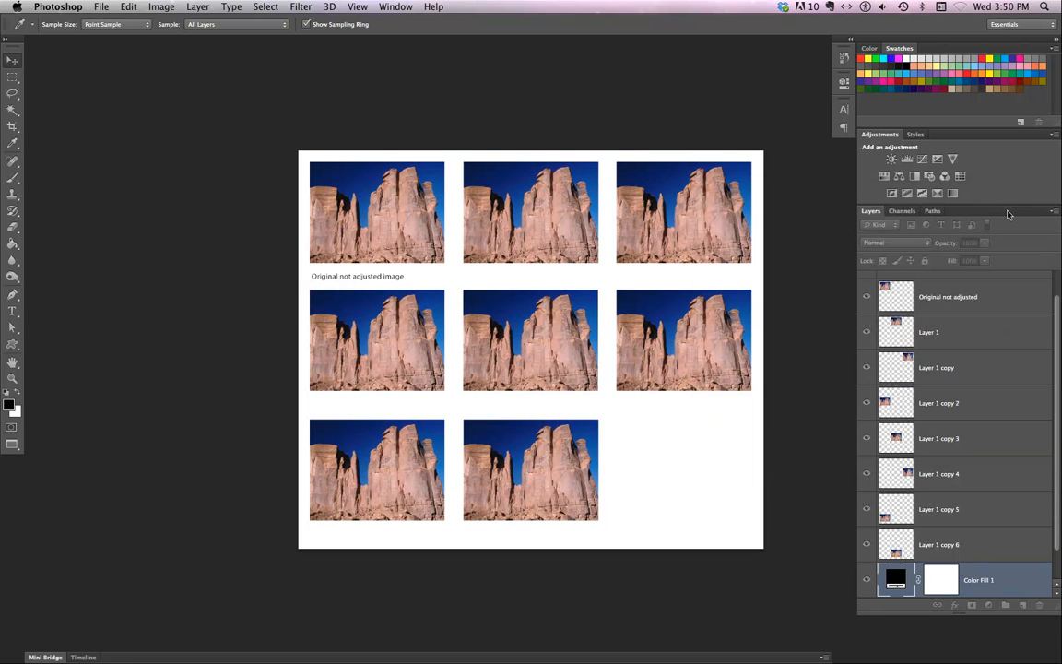
- Move Layer 1 copy 7 above Color Fill 1 in the layer stack and select the Color Fill 1 layer
{"action": "key", "text": "v"}
{"action": "scroll", "coordinate": [968, 544], "scroll_direction": "down", "scroll_amount": 1}
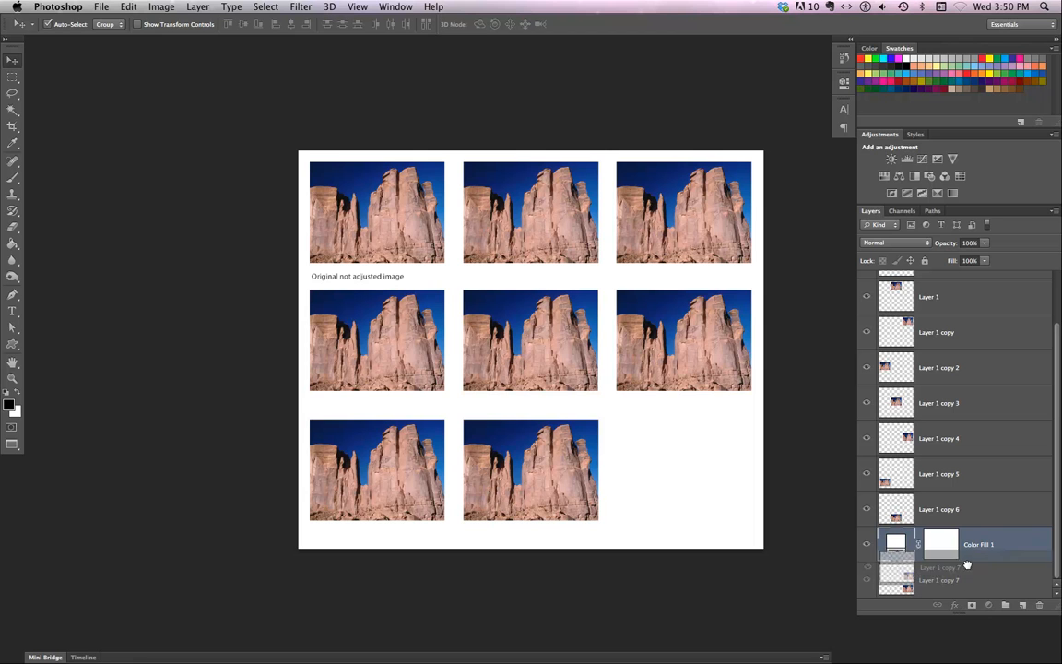
{"action": "left_click_drag", "start_coordinate": [967, 564], "coordinate": [973, 536]}
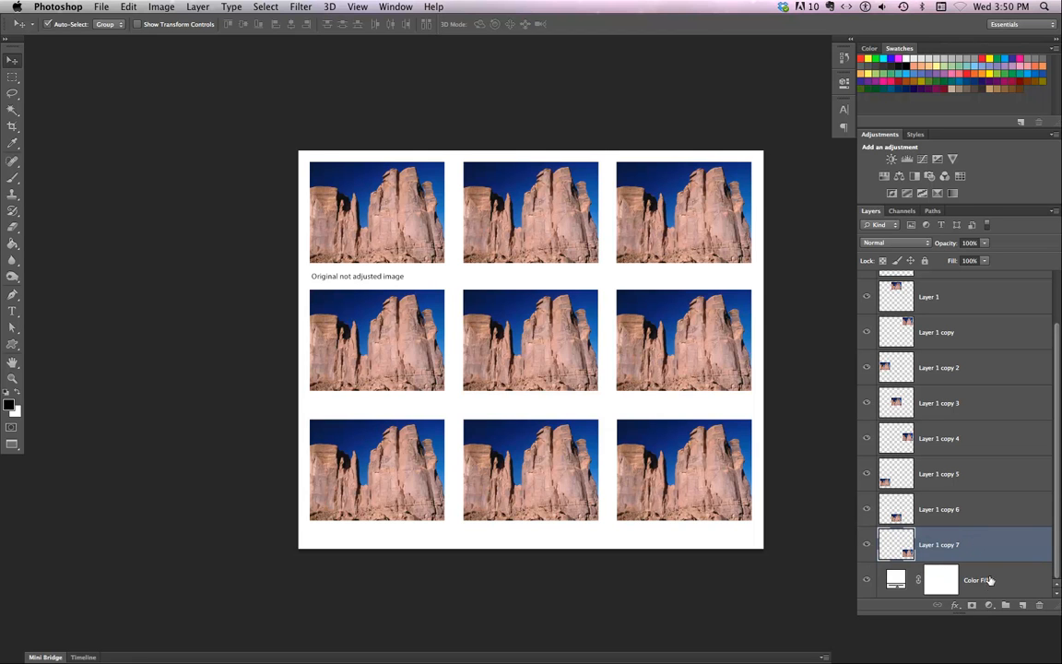
{"action": "left_click", "coordinate": [953, 588]}
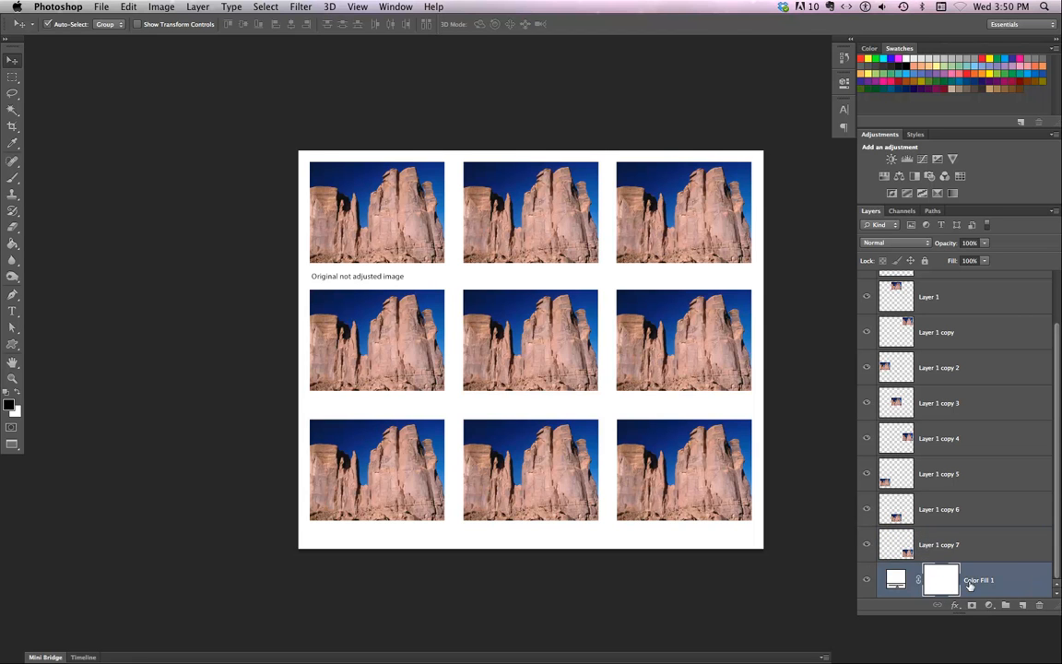
- Lock the Color Fill 1 layer completely and test the lock on the white background of the canvas
{"action": "left_click", "coordinate": [925, 260]}
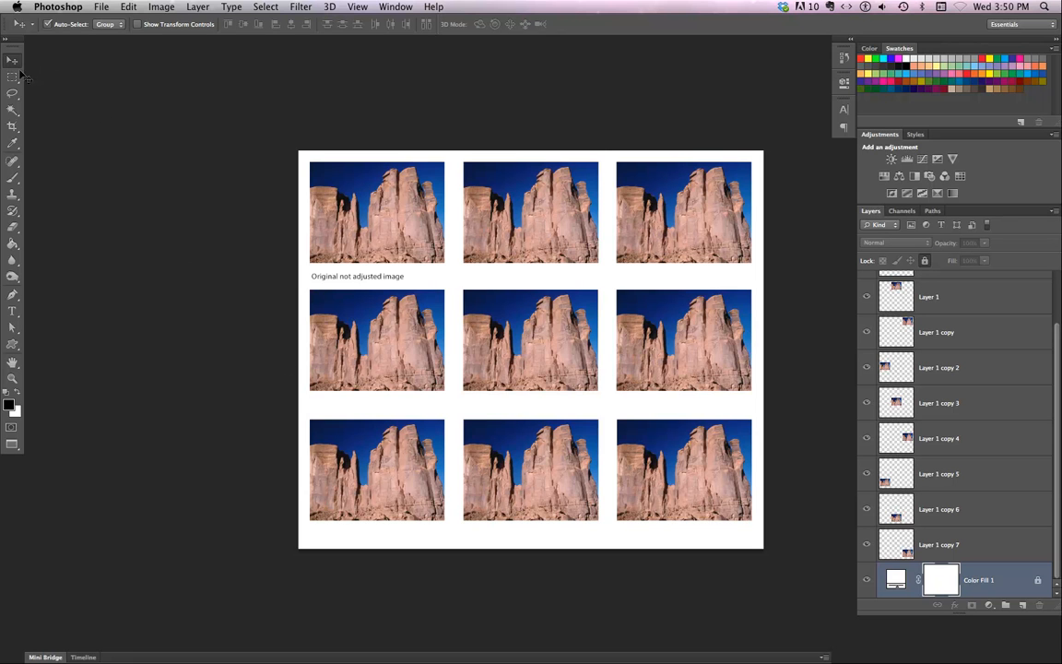
{"action": "left_click", "coordinate": [461, 419]}
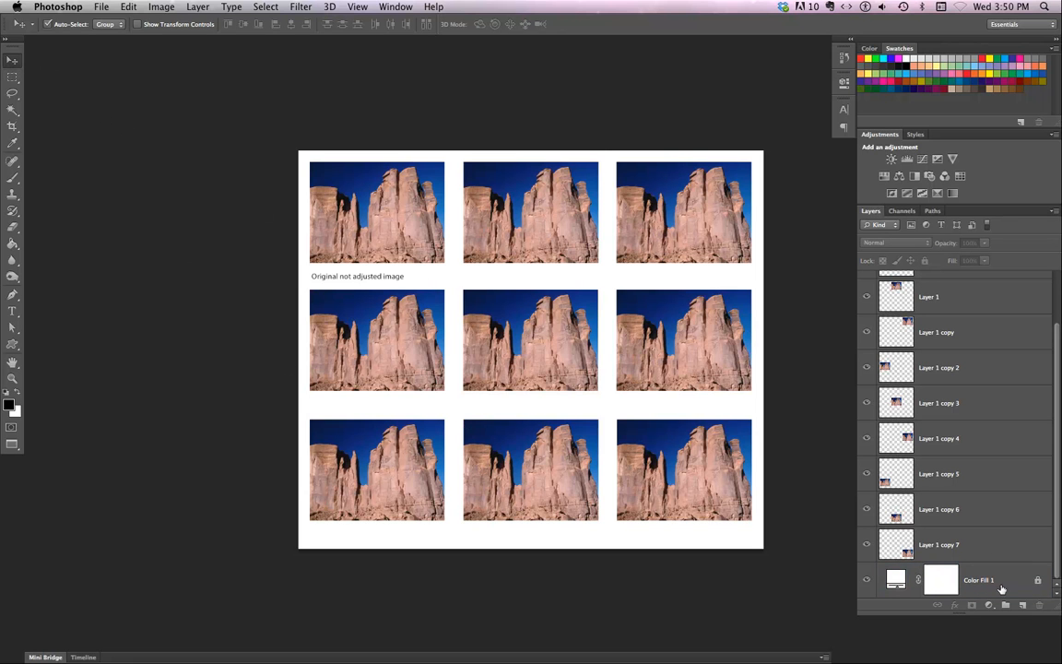
{"action": "left_click", "coordinate": [505, 317]}
{"action": "left_click", "coordinate": [598, 414]}
- Group the Original not adjusted image caption with the Original not adjusted photo layer, name the group Original image, and select Layer 1
{"action": "scroll", "coordinate": [903, 498], "scroll_direction": "up", "scroll_amount": 3}
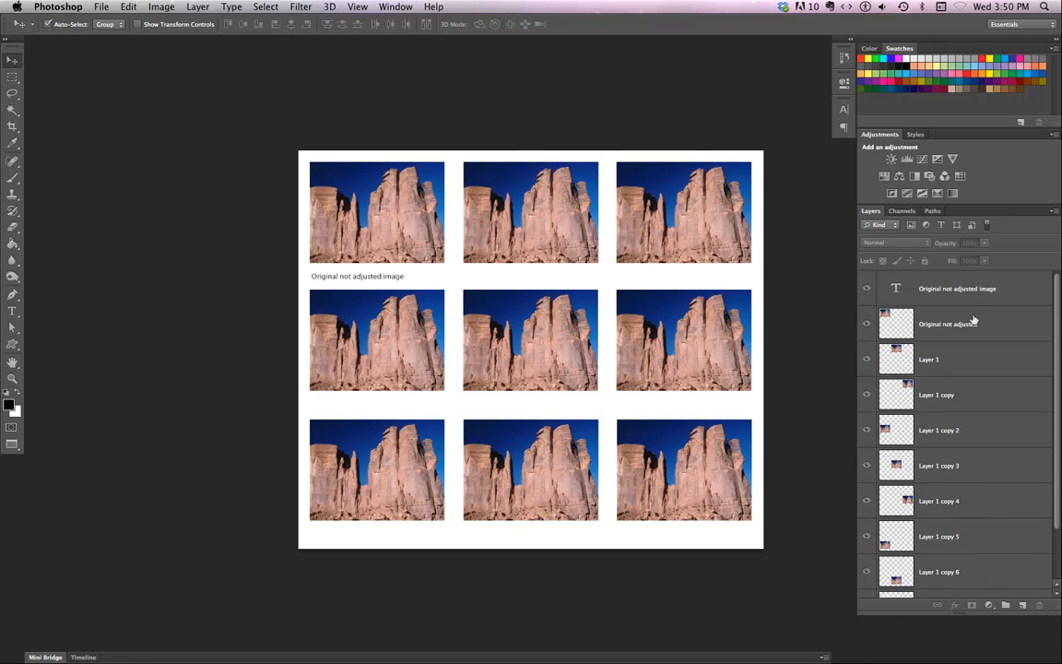
{"action": "left_click", "coordinate": [941, 325]}
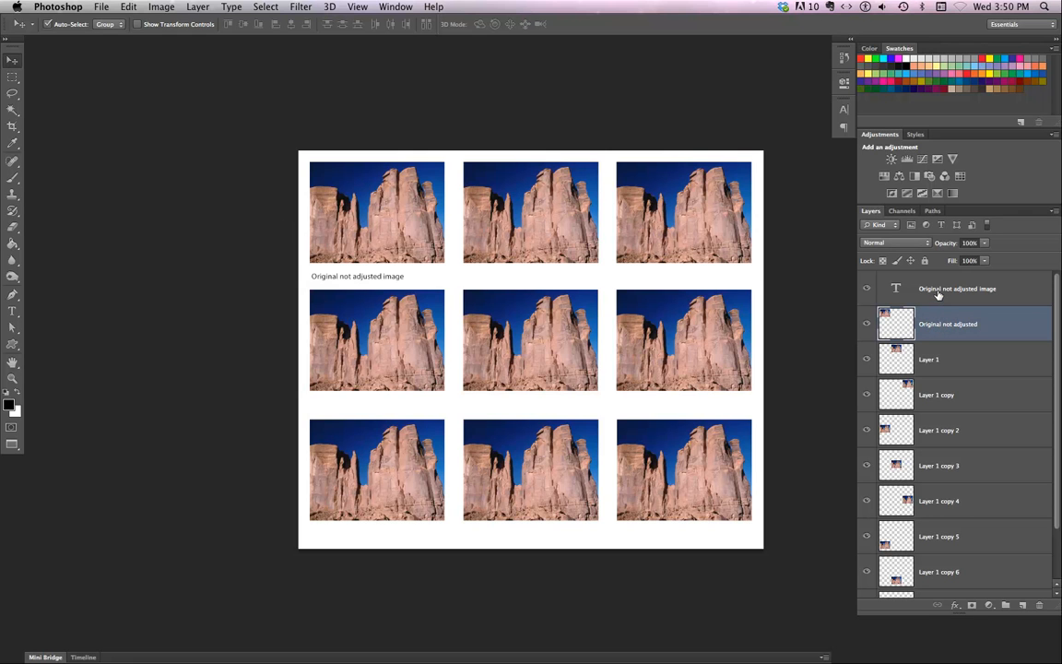
{"action": "left_click", "coordinate": [939, 290], "text": "shift"}
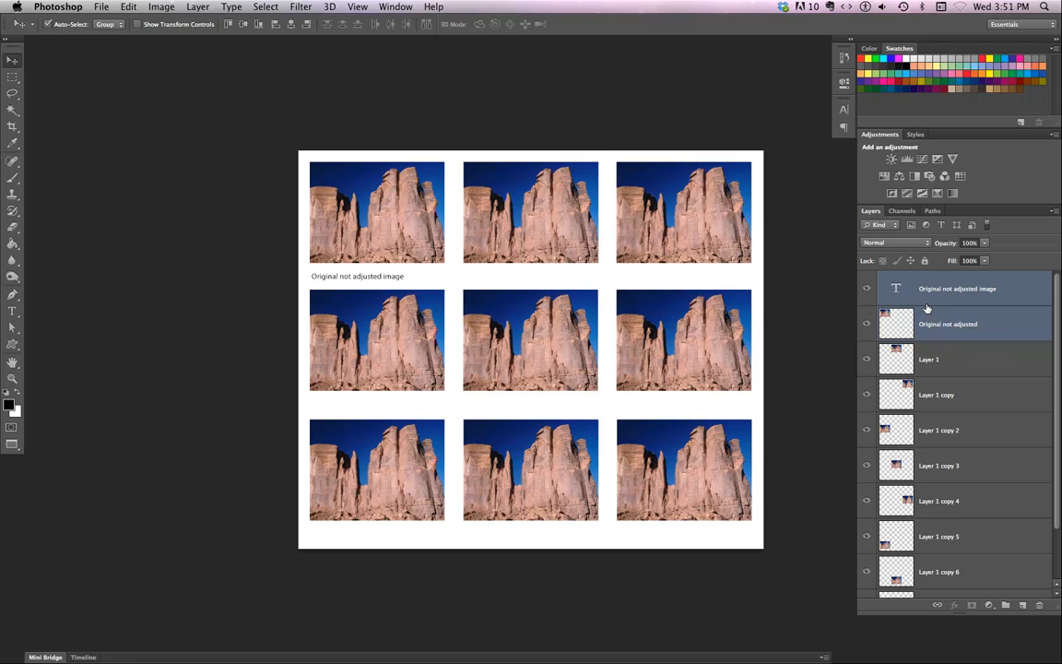
{"action": "key", "text": "super+g"}
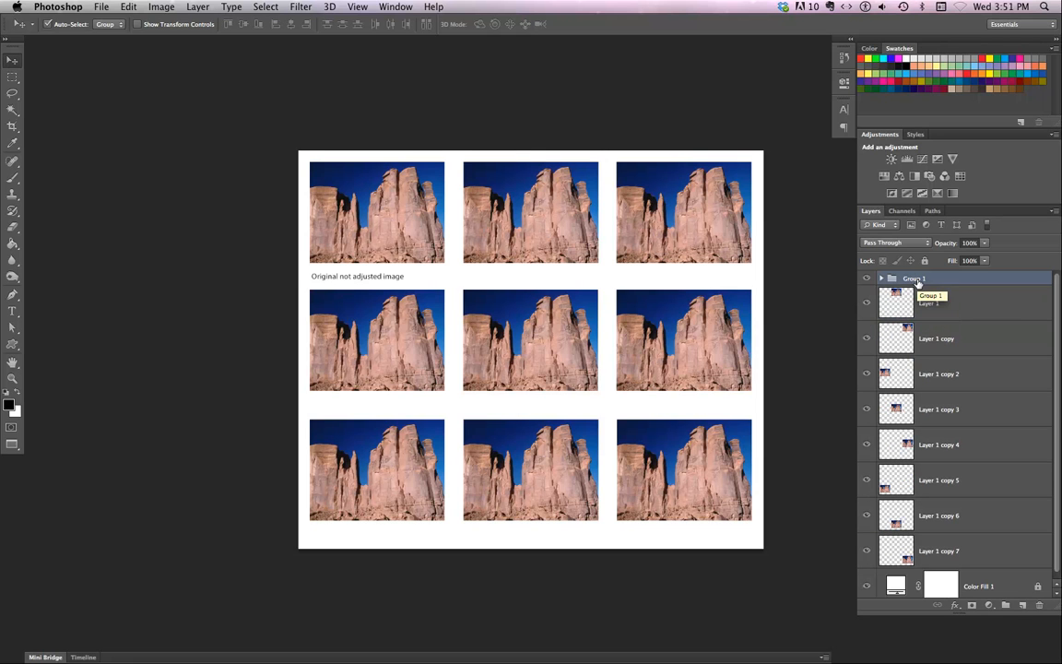
{"action": "double_click", "coordinate": [916, 279]}
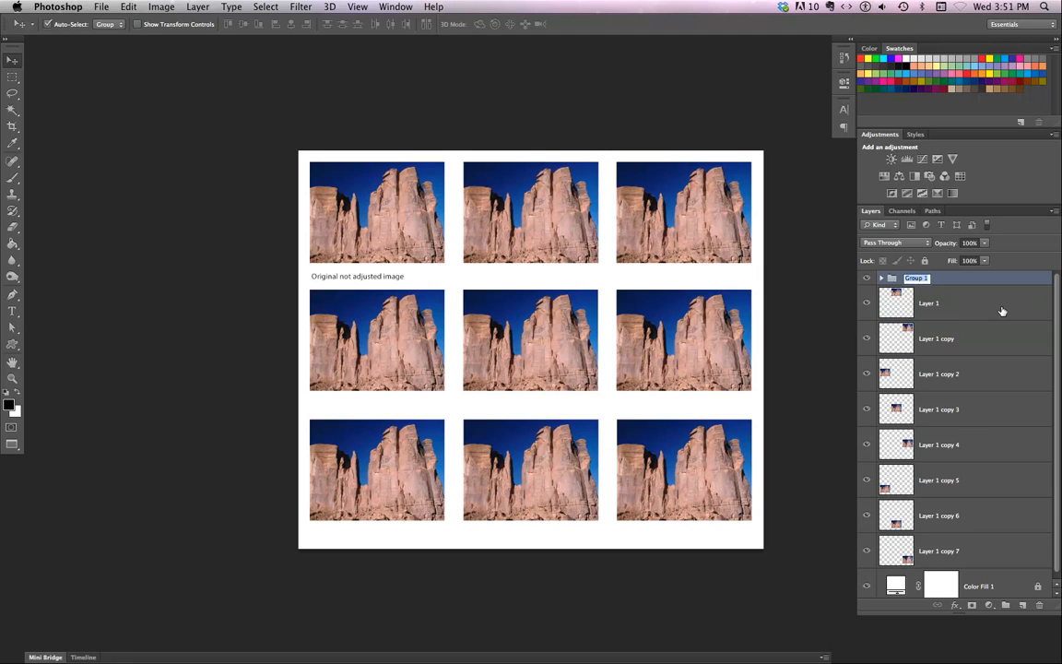
{"action": "type", "text": "Original image"}
{"action": "left_click", "coordinate": [1014, 316]}
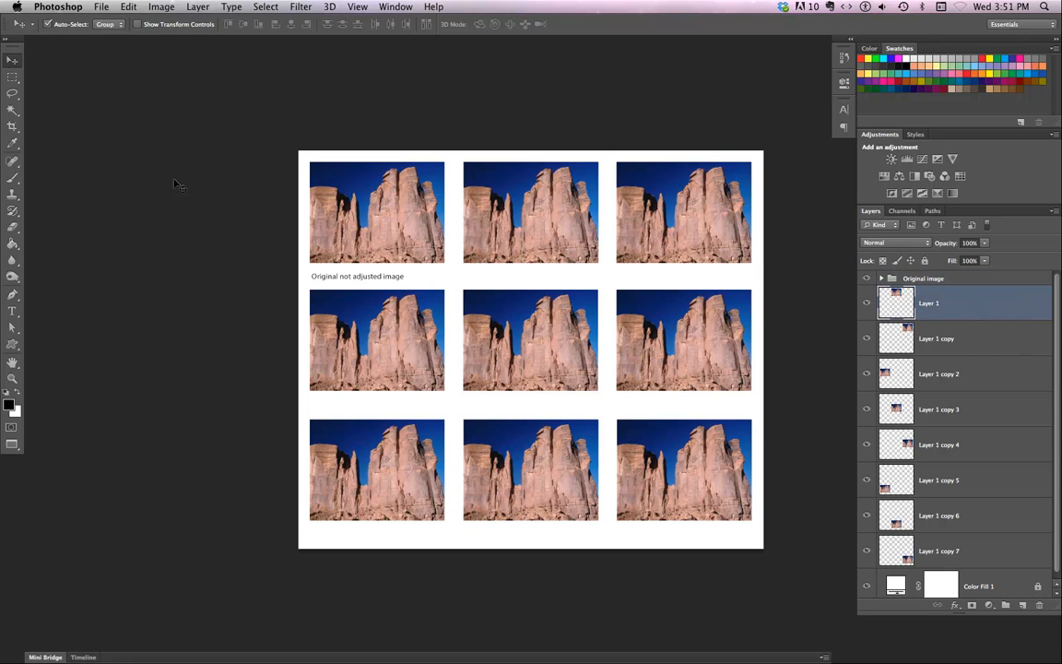
- Add a Brightness/Contrast adjustment layer directly above Layer 1, undoing the accidental shift of the photo
{"action": "left_click_drag", "start_coordinate": [487, 221], "coordinate": [492, 232]}
{"action": "key", "text": "super+z"}
{"action": "left_click", "coordinate": [892, 159]}
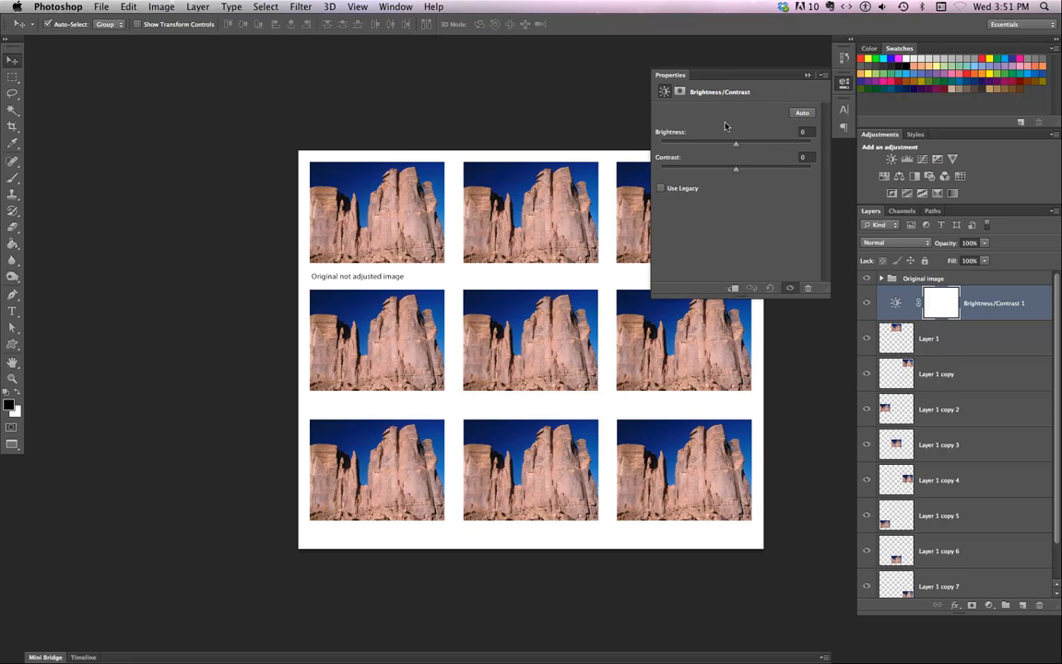
- Try the automatic brightness and contrast correction and undo it
{"action": "mouse_move", "coordinate": [736, 148]}
{"action": "left_mouse_down"}
{"action": "mouse_move", "coordinate": [793, 146]}
{"action": "mouse_move", "coordinate": [681, 146]}
{"action": "mouse_move", "coordinate": [755, 146]}
{"action": "mouse_move", "coordinate": [737, 151]}
{"action": "left_mouse_up"}
{"action": "left_click", "coordinate": [802, 114]}
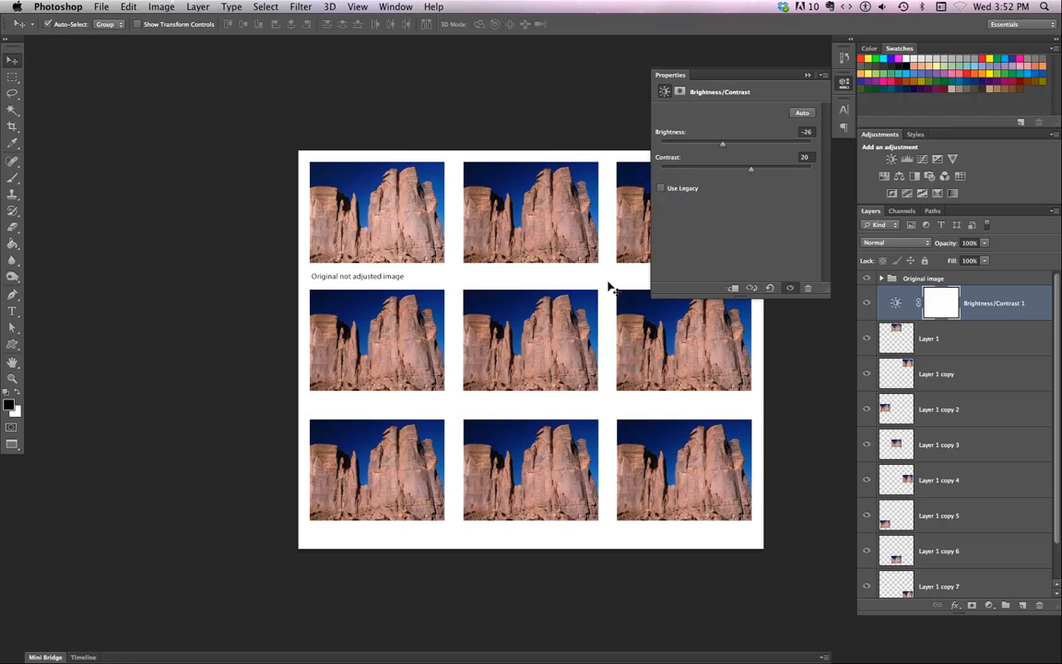
{"action": "key", "text": "super+z"}
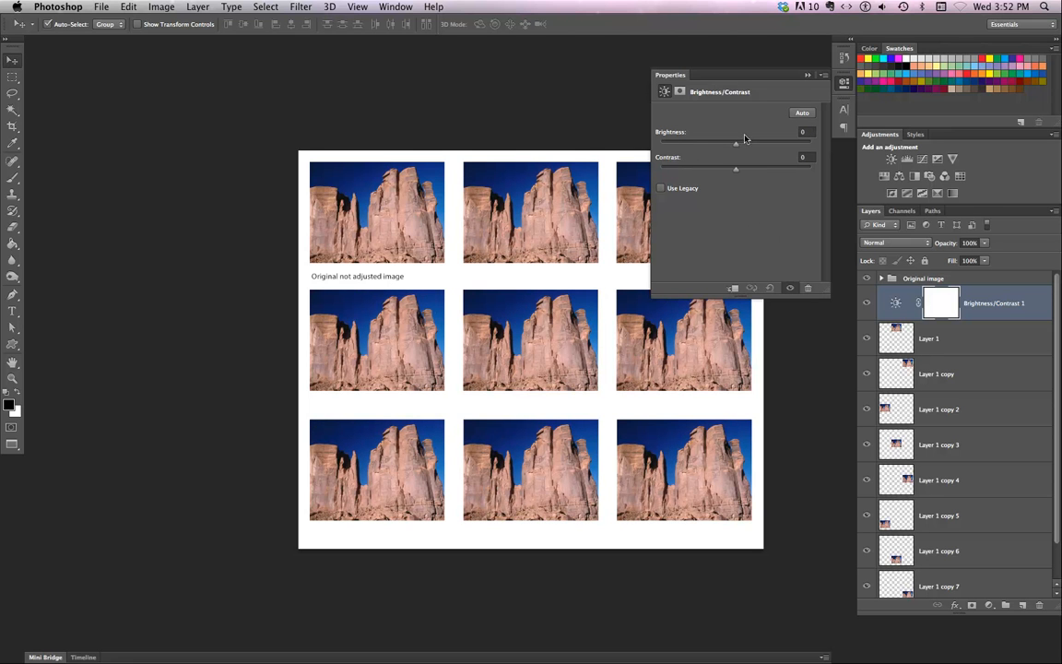
- Set Brightness to 61 and Contrast to 41, and clip the adjustment so it affects only Layer 1
{"action": "mouse_move", "coordinate": [735, 148]}
{"action": "left_mouse_down"}
{"action": "mouse_move", "coordinate": [766, 149]}
{"action": "mouse_move", "coordinate": [737, 170]}
{"action": "left_mouse_up"}
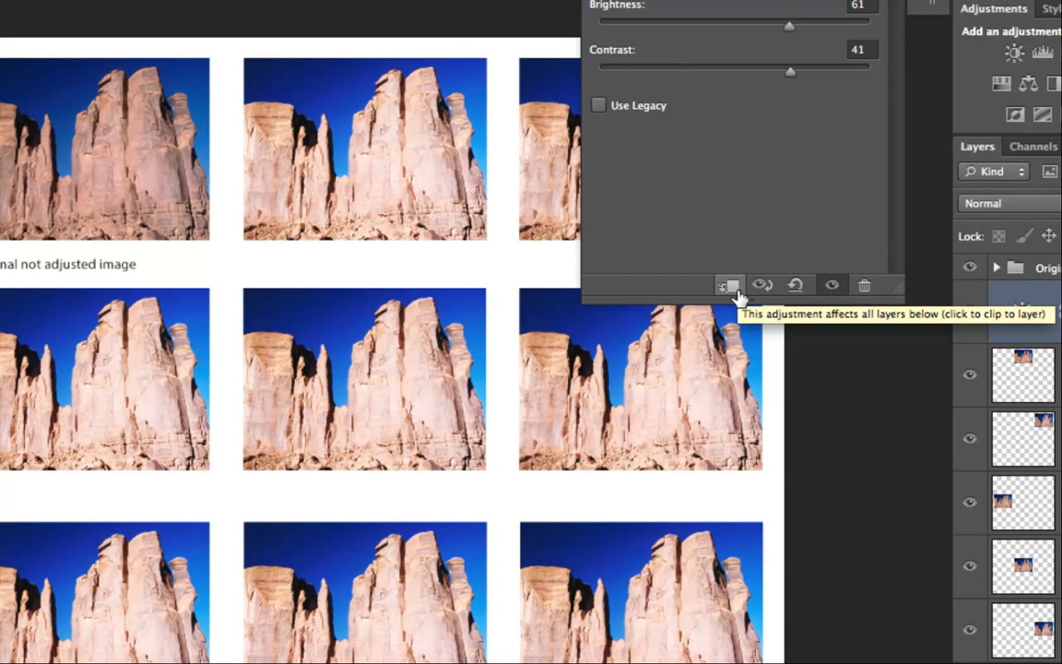
{"action": "left_click", "coordinate": [735, 290]}
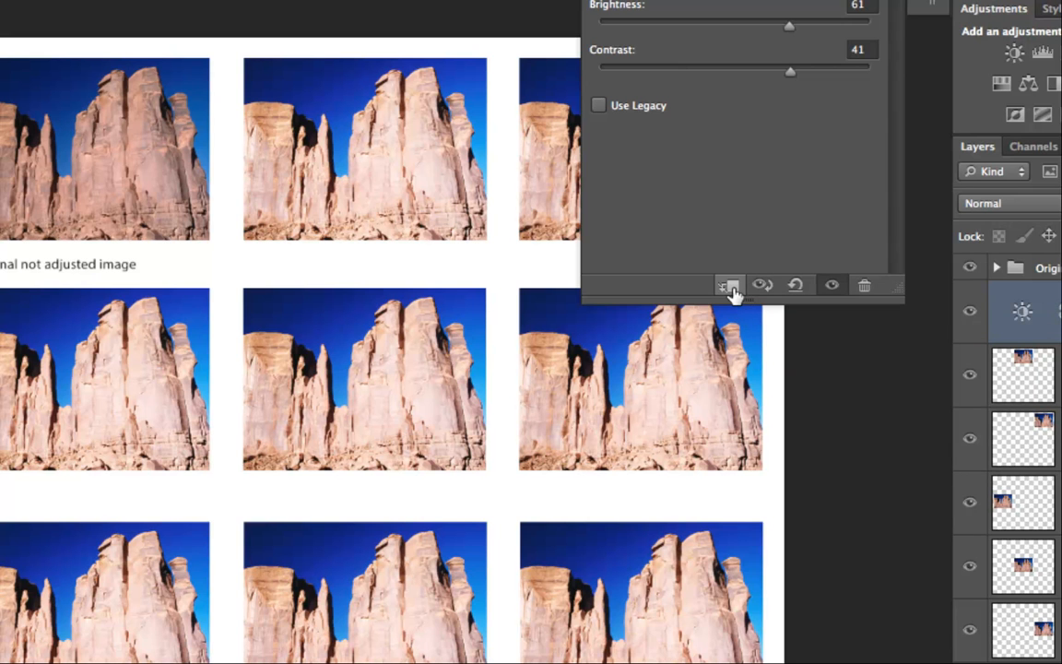
{"action": "left_click", "coordinate": [730, 288]}
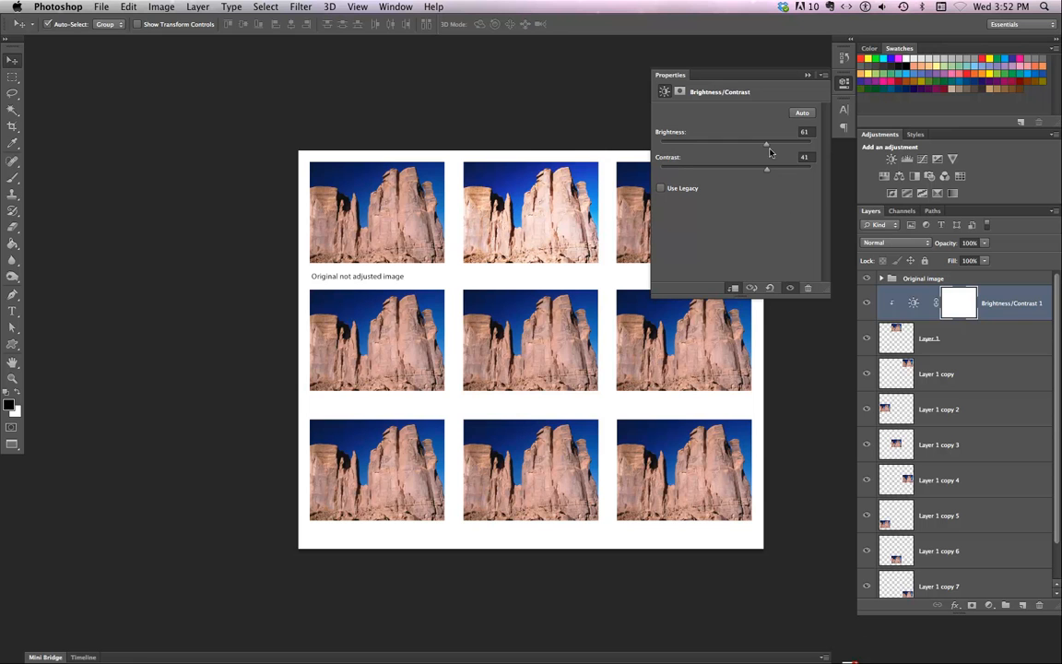
- Try stronger adjustment values on the top middle photo, with Brightness 88 and Contrast 61
{"action": "mouse_move", "coordinate": [774, 147]}
{"action": "left_mouse_down"}
{"action": "mouse_move", "coordinate": [786, 147]}
{"action": "mouse_move", "coordinate": [749, 146]}
{"action": "mouse_move", "coordinate": [808, 153]}
{"action": "mouse_move", "coordinate": [738, 145]}
{"action": "mouse_move", "coordinate": [767, 148]}
{"action": "left_mouse_up"}
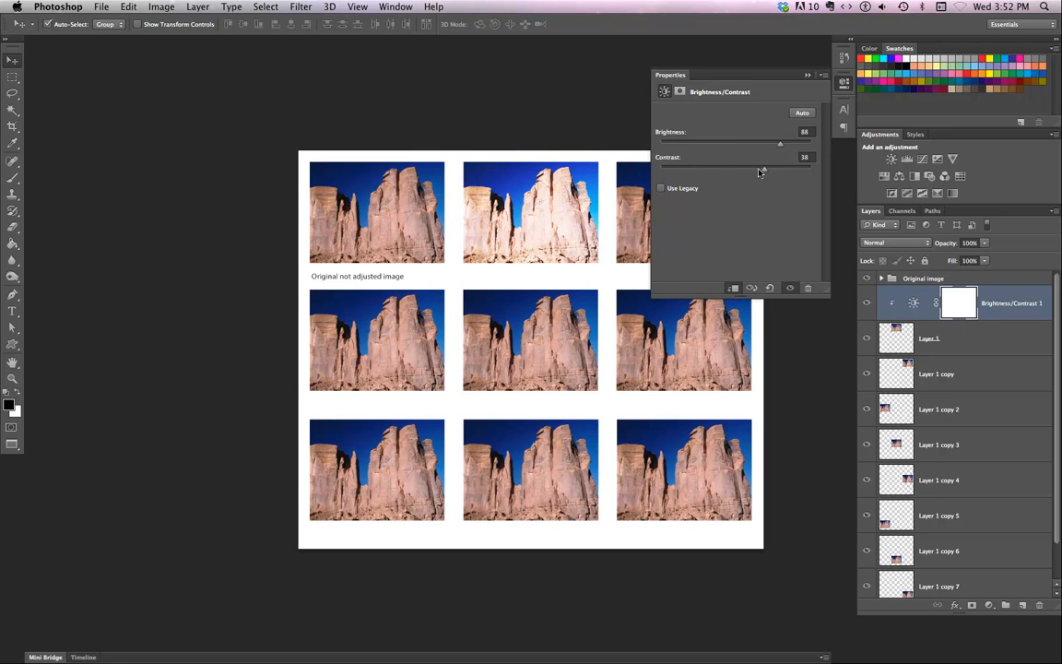
{"action": "left_click_drag", "start_coordinate": [760, 172], "coordinate": [782, 170]}
{"action": "scroll", "coordinate": [557, 275], "scroll_direction": "down", "scroll_amount": 1}
{"action": "scroll", "coordinate": [557, 275], "scroll_direction": "right", "scroll_amount": 3}
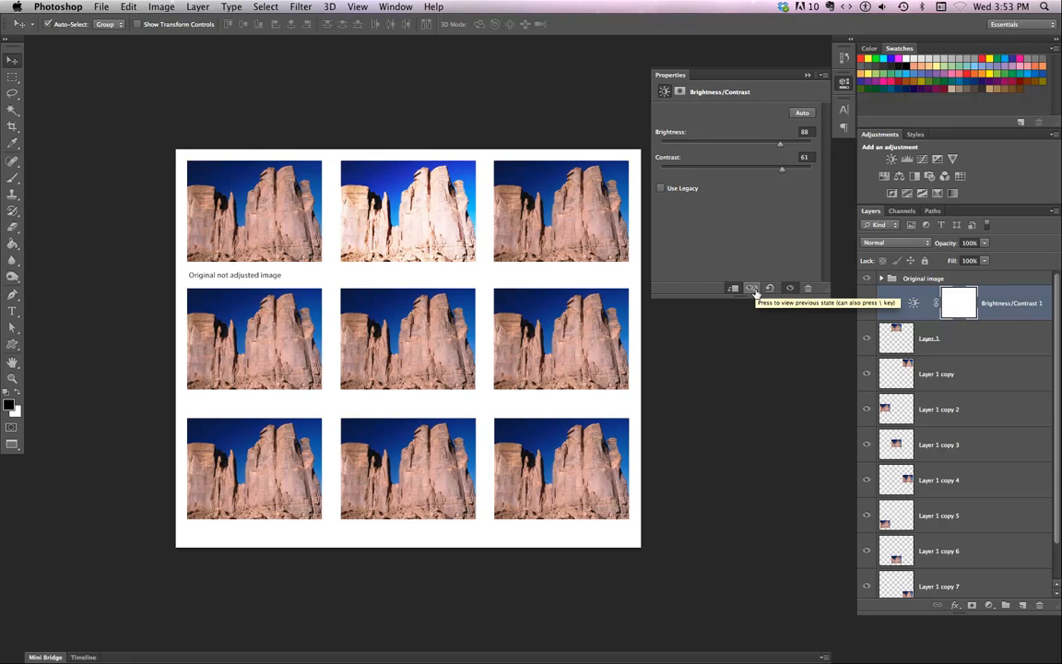
- Enlarge the view and repeatedly compare the adjusted top middle photo with its previous state
{"action": "left_click", "coordinate": [753, 288]}
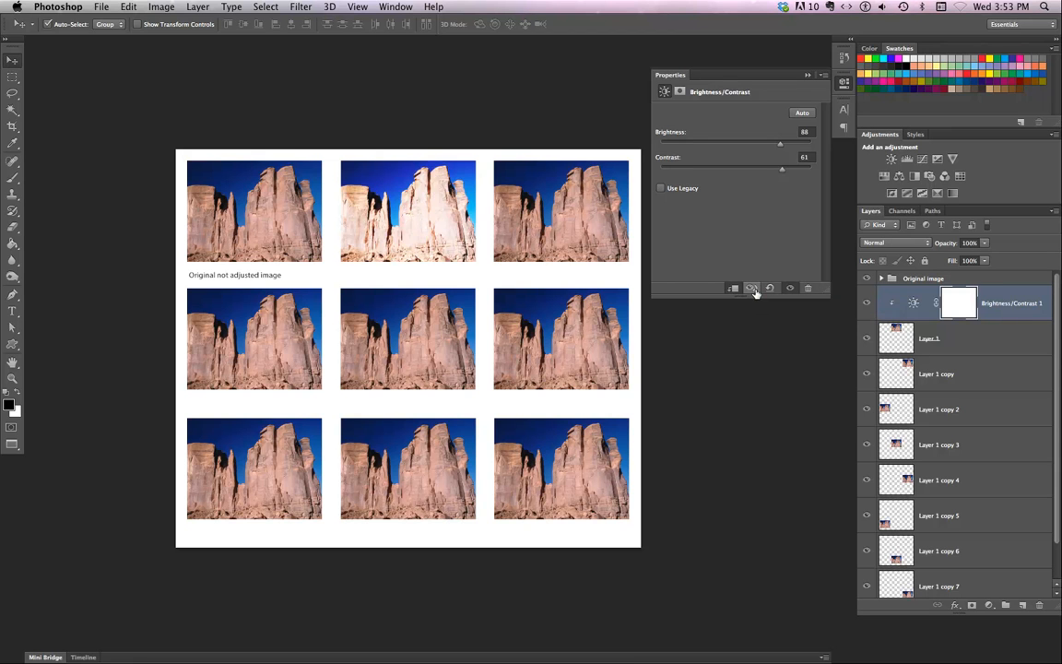
{"action": "left_click", "coordinate": [753, 289]}
{"action": "key", "text": "super+plus"}
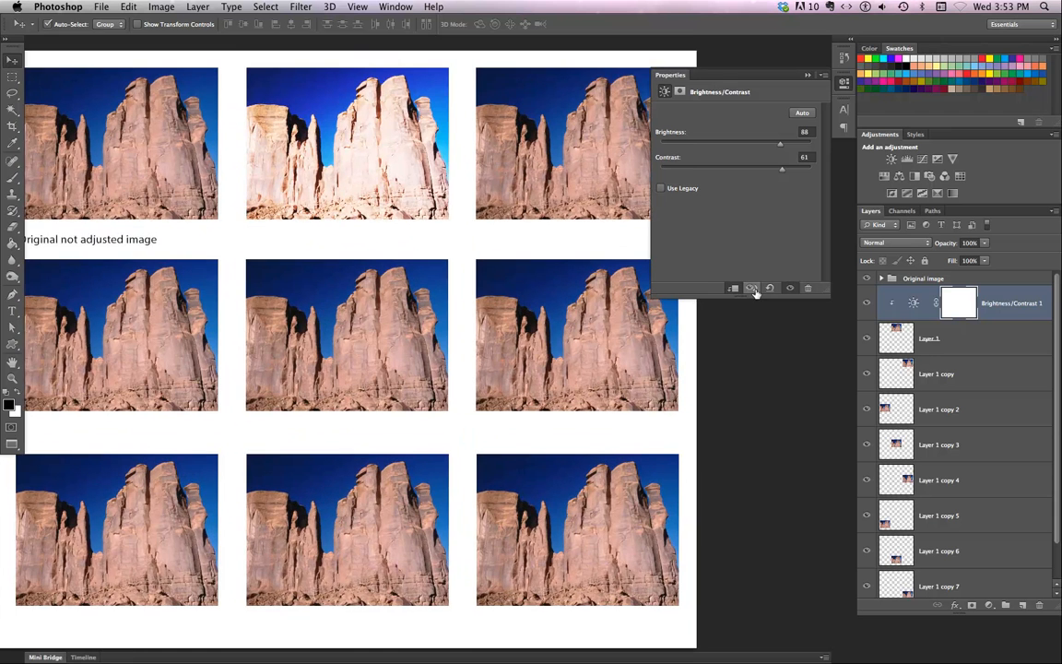
{"action": "left_click_drag", "start_coordinate": [576, 289], "coordinate": [626, 375]}
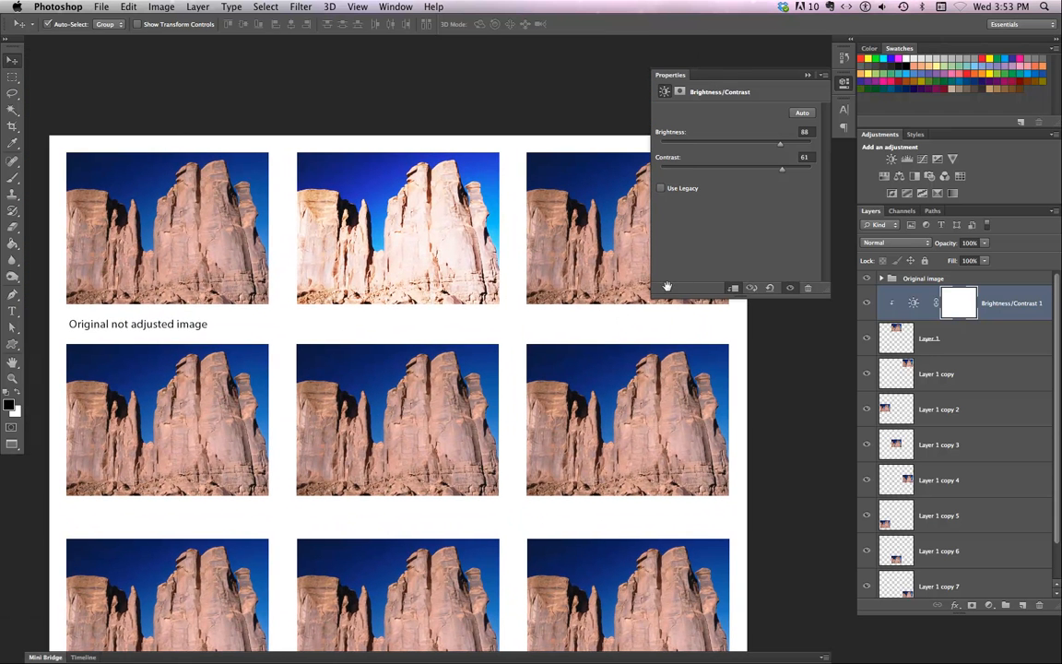
{"action": "left_click", "coordinate": [752, 289]}
{"action": "left_click", "coordinate": [751, 289]}
{"action": "left_click", "coordinate": [751, 289]}
{"action": "left_click", "coordinate": [751, 289]}
{"action": "left_click", "coordinate": [751, 288]}
- Reset the Brightness/Contrast adjustment to its defaults, and set Brightness to 69 and Contrast to 45
{"action": "left_click", "coordinate": [771, 289]}
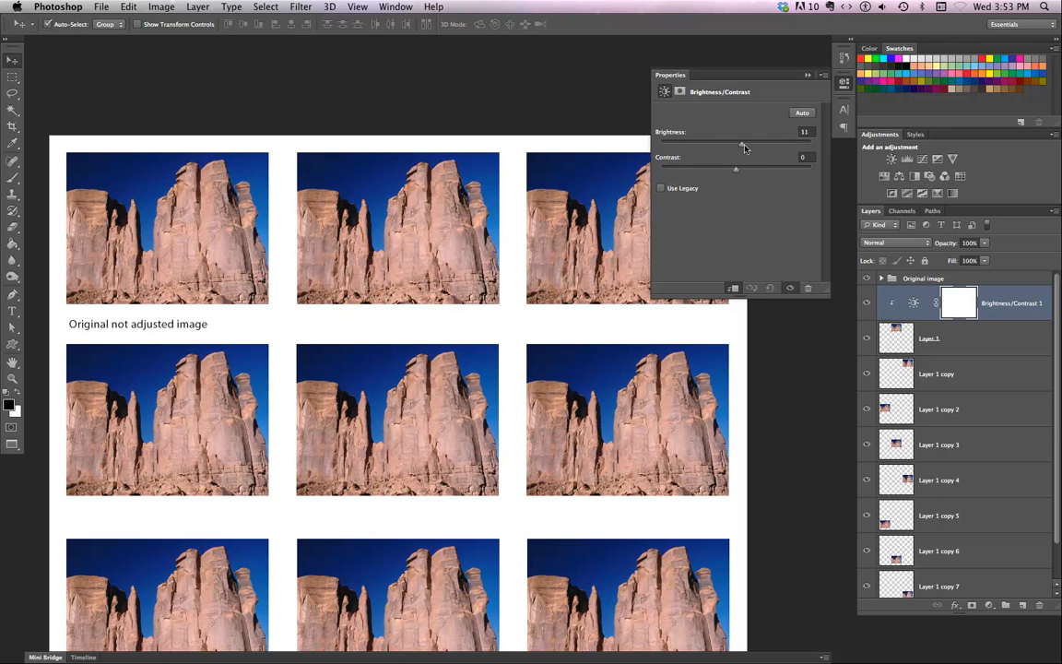
{"action": "left_click_drag", "start_coordinate": [745, 148], "coordinate": [770, 171]}
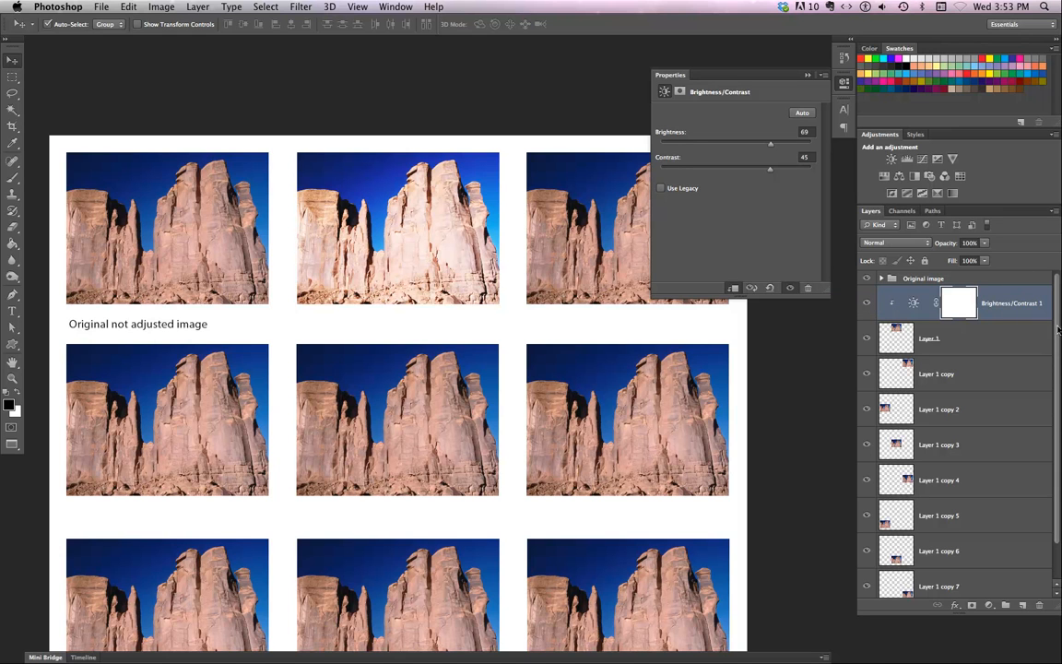
- Add the caption "Brightness and contrast" below the top middle photo in Myriad Pro Regular, 36 pt
{"action": "left_click", "coordinate": [12, 311]}
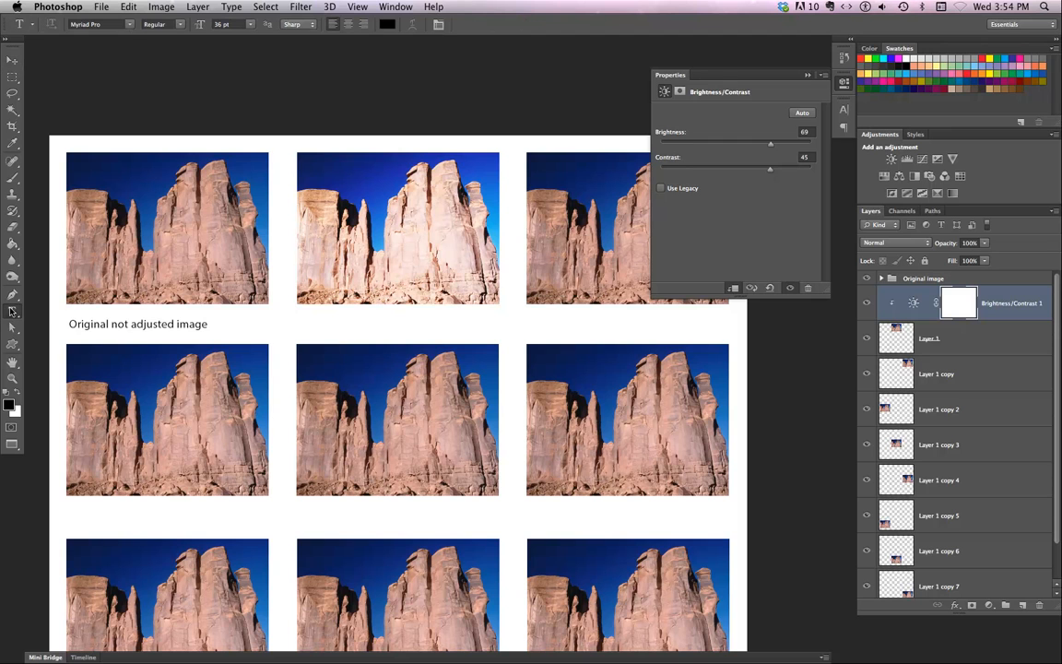
{"action": "left_click", "coordinate": [304, 331]}
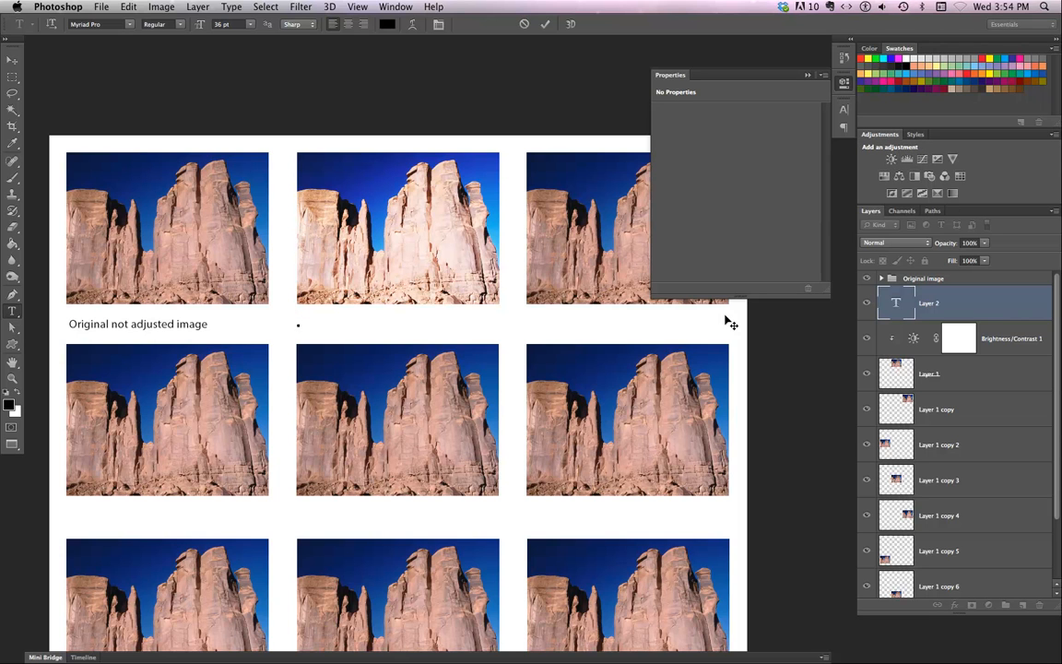
{"action": "type", "text": "Brightness and contrast"}
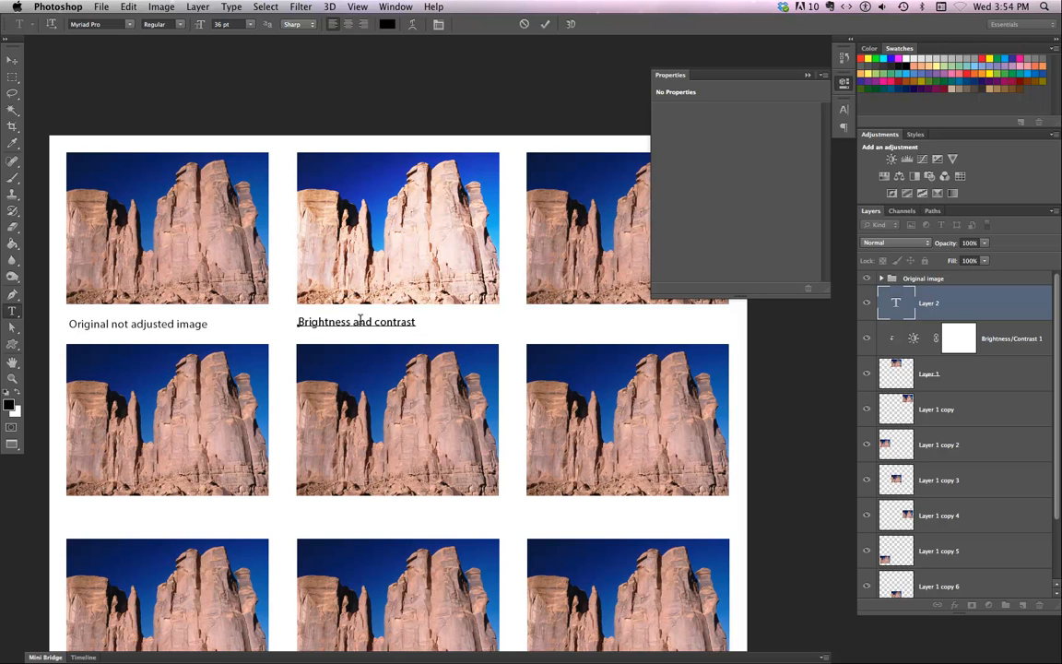
{"action": "left_click", "coordinate": [12, 60]}
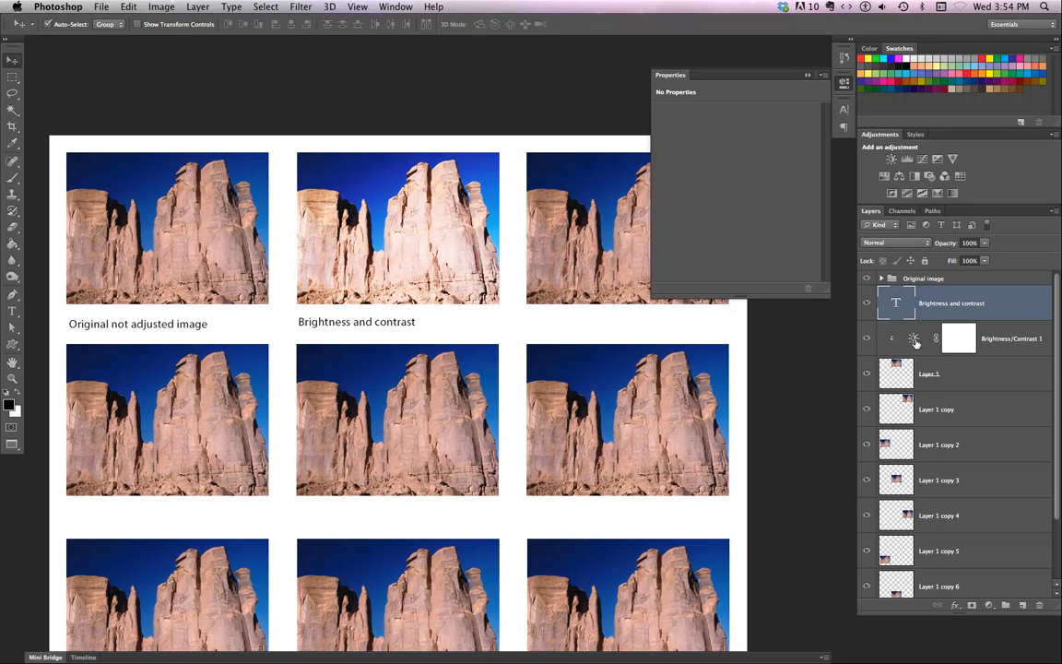
- Check what Layer 1, its Brightness/Contrast adjustment and its caption each contribute by switching their visibility off and on
{"action": "left_click", "coordinate": [915, 343]}
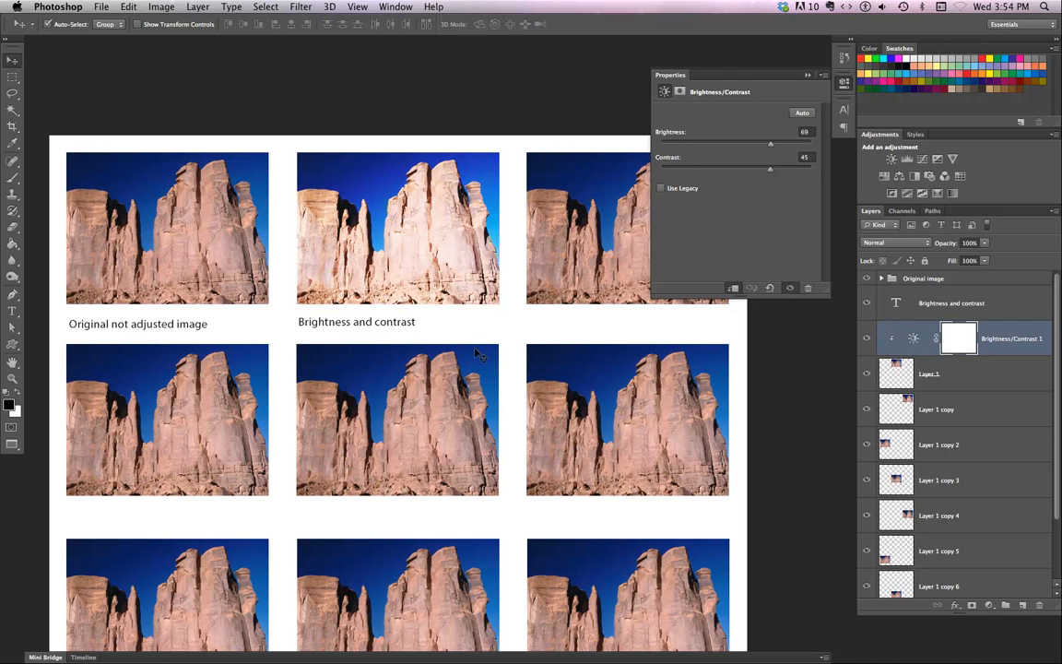
{"action": "scroll", "coordinate": [542, 341], "scroll_direction": "right", "scroll_amount": 5}
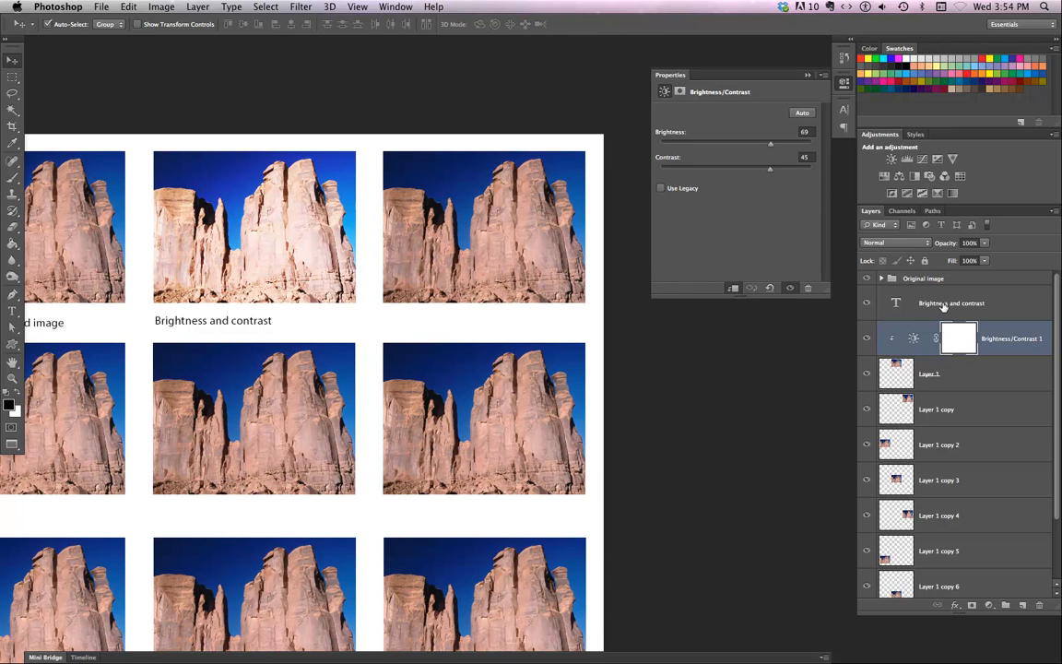
{"action": "left_click", "coordinate": [866, 375]}
{"action": "left_click", "coordinate": [865, 374]}
{"action": "left_click", "coordinate": [866, 374]}
{"action": "left_click", "coordinate": [865, 374]}
{"action": "left_click", "coordinate": [866, 339]}
{"action": "left_click", "coordinate": [867, 339]}
{"action": "left_click", "coordinate": [867, 340]}
{"action": "left_click", "coordinate": [867, 340]}
{"action": "left_click", "coordinate": [866, 304]}
{"action": "left_click", "coordinate": [867, 304]}
{"action": "left_click", "coordinate": [867, 304]}
{"action": "left_click", "coordinate": [867, 305]}
- Group the Brightness and contrast caption, the Brightness/Contrast 1 adjustment and Layer 1 together
{"action": "left_click", "coordinate": [949, 312]}
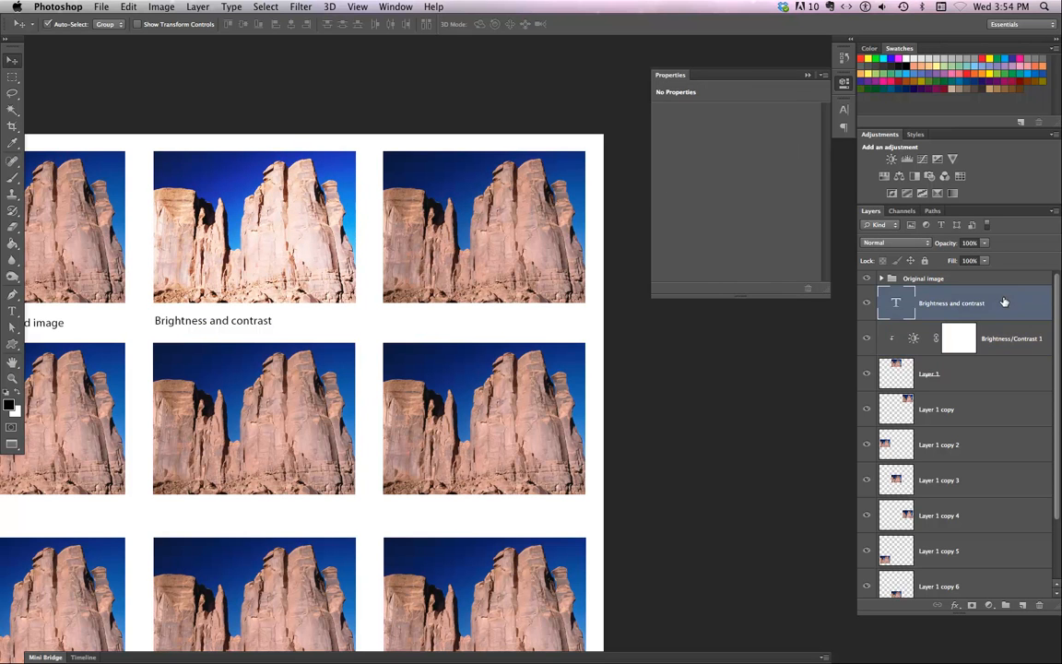
{"action": "left_click", "coordinate": [969, 381], "text": "shift"}
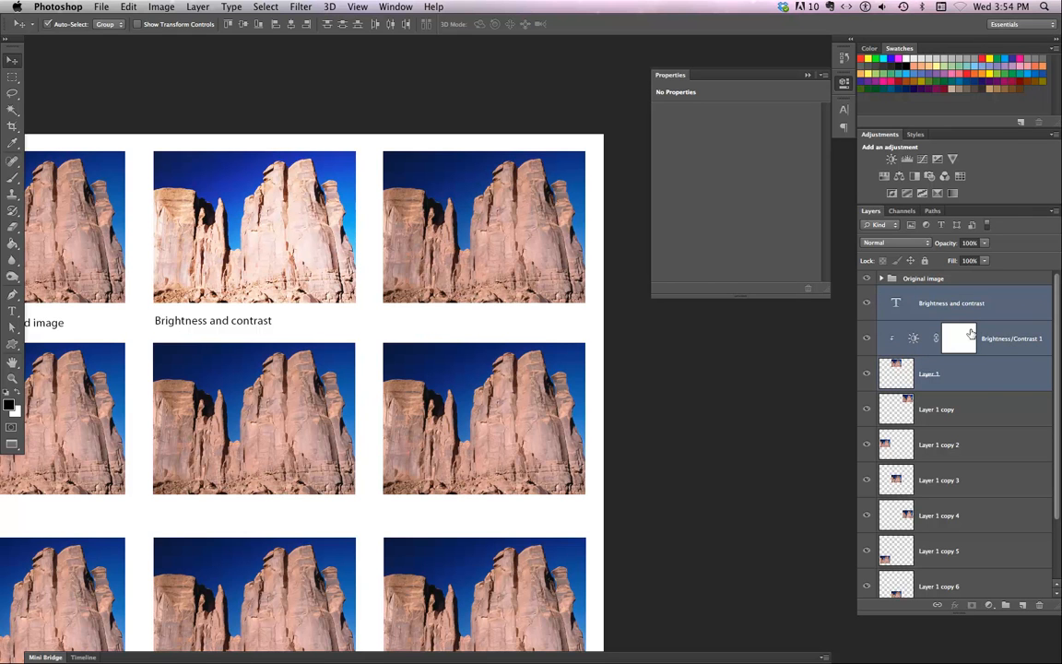
{"action": "key", "text": "super+g"}
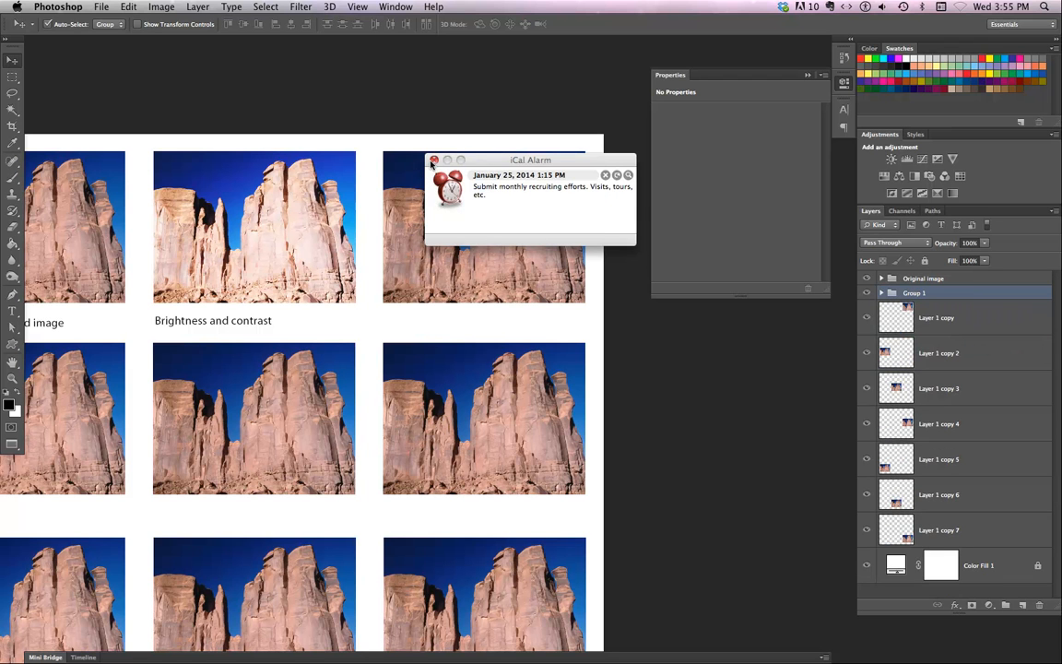
- Postpone the calendar alarm by 30 minutes
{"action": "left_click", "coordinate": [617, 175]}
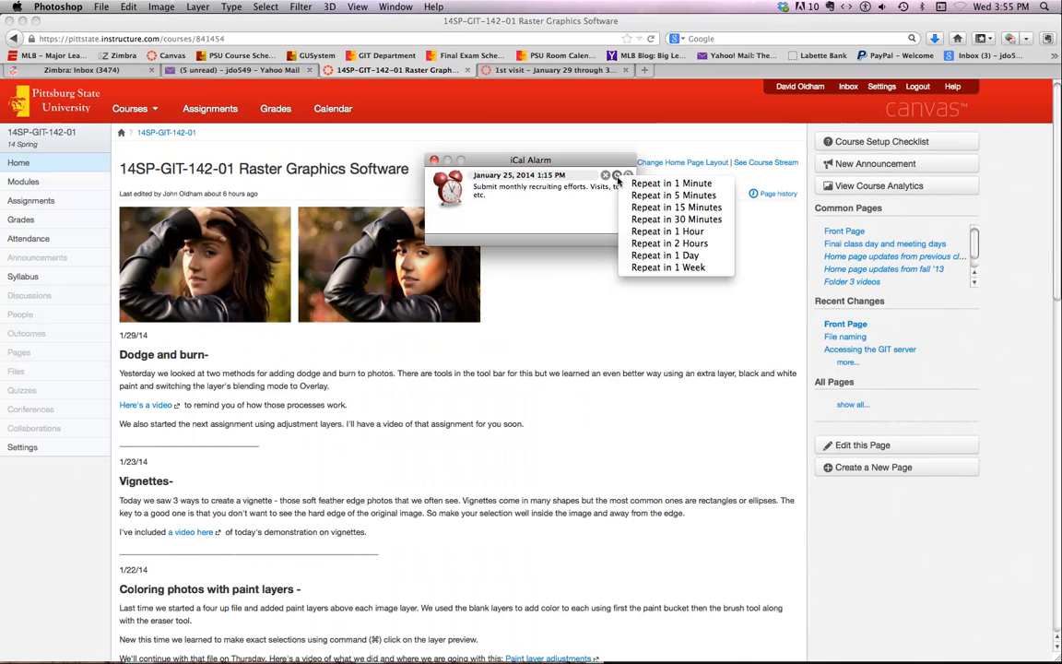
{"action": "left_click", "coordinate": [670, 221]}
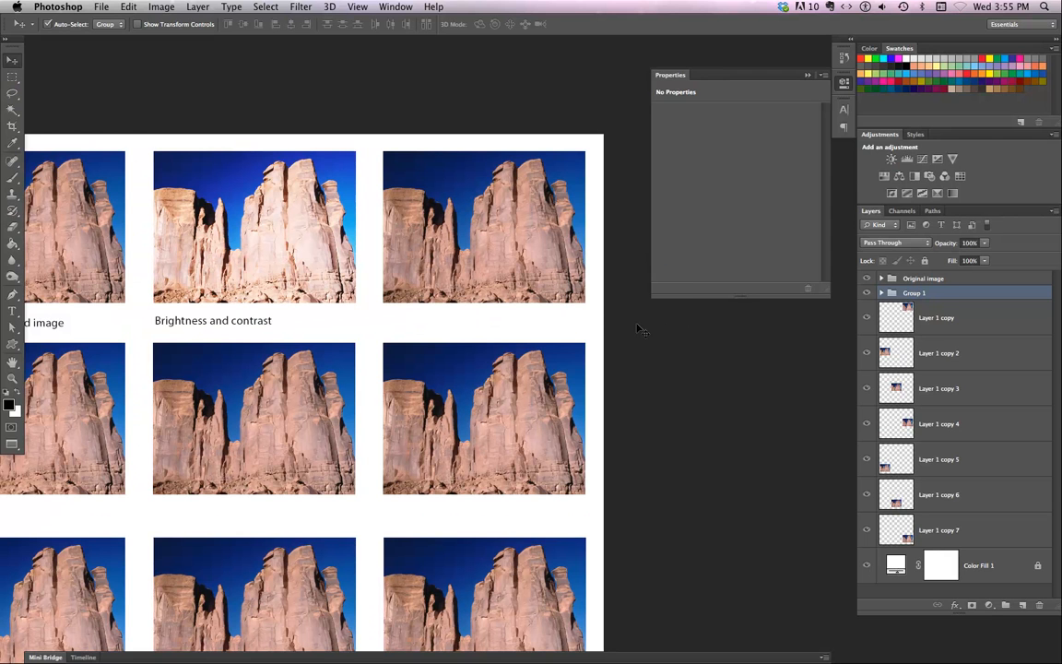
- Rename the new group Brightness and contrast and select Layer 1 copy
{"action": "double_click", "coordinate": [920, 294]}
{"action": "type", "text": "Brightness and contrast"}
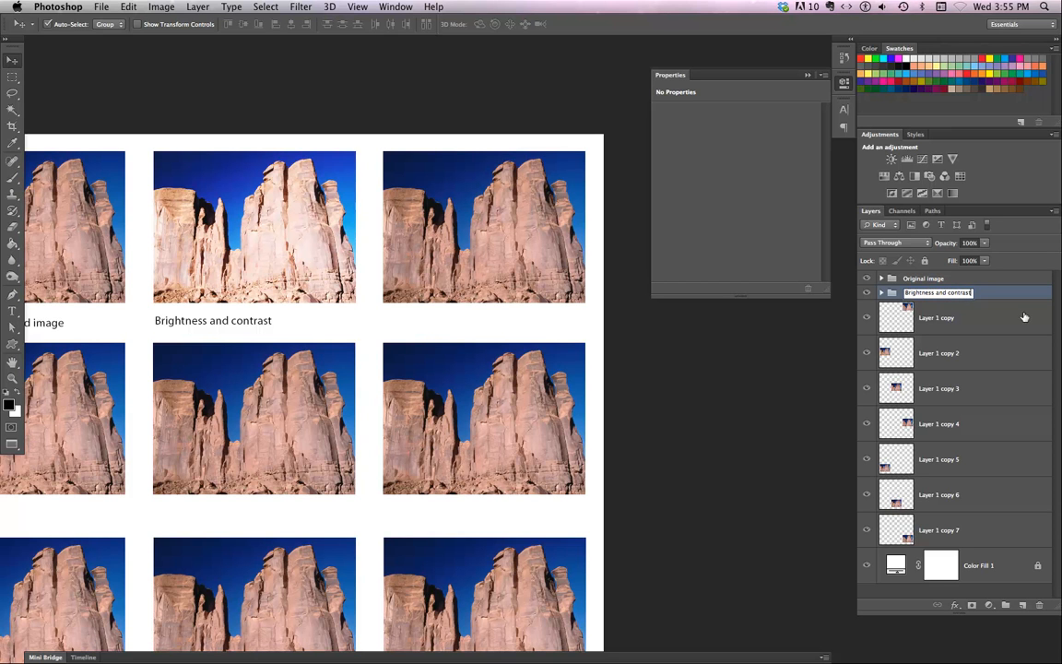
{"action": "left_click", "coordinate": [984, 316]}
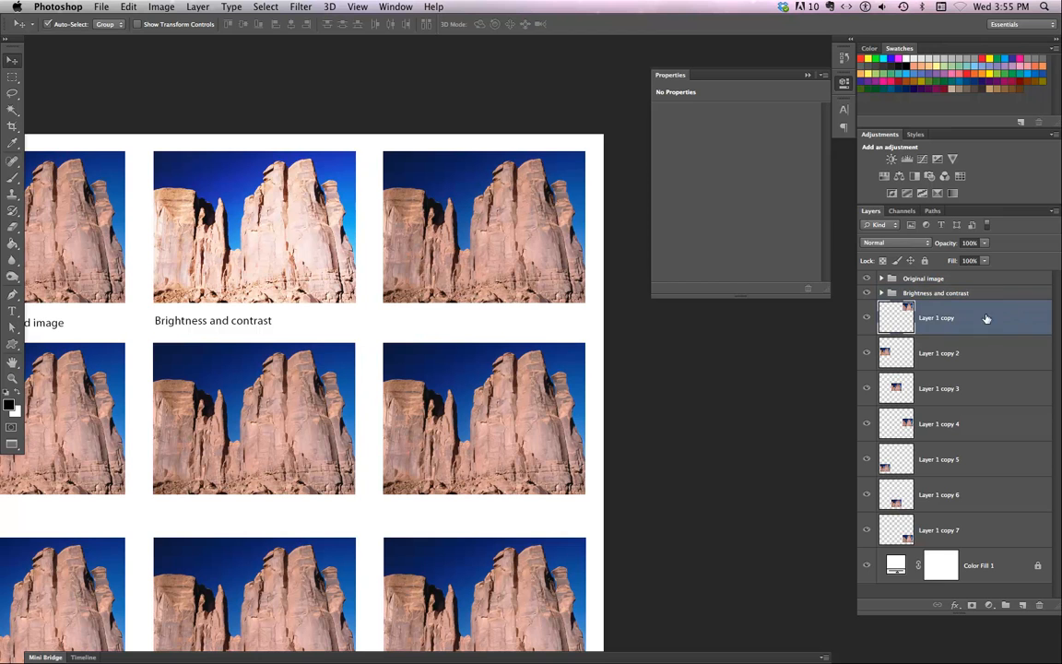
- Check what the Brightness and contrast group contributes by switching its visibility off and on, and inspect the layers inside it
{"action": "left_click", "coordinate": [867, 293]}
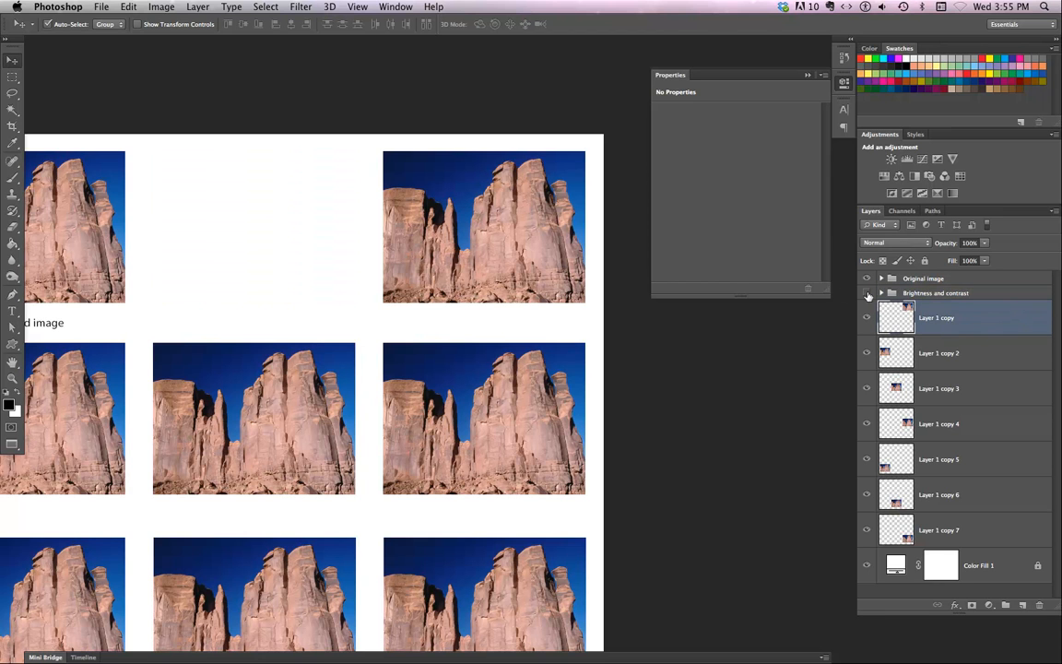
{"action": "left_click", "coordinate": [867, 294]}
{"action": "left_click", "coordinate": [868, 293]}
{"action": "left_click", "coordinate": [868, 293]}
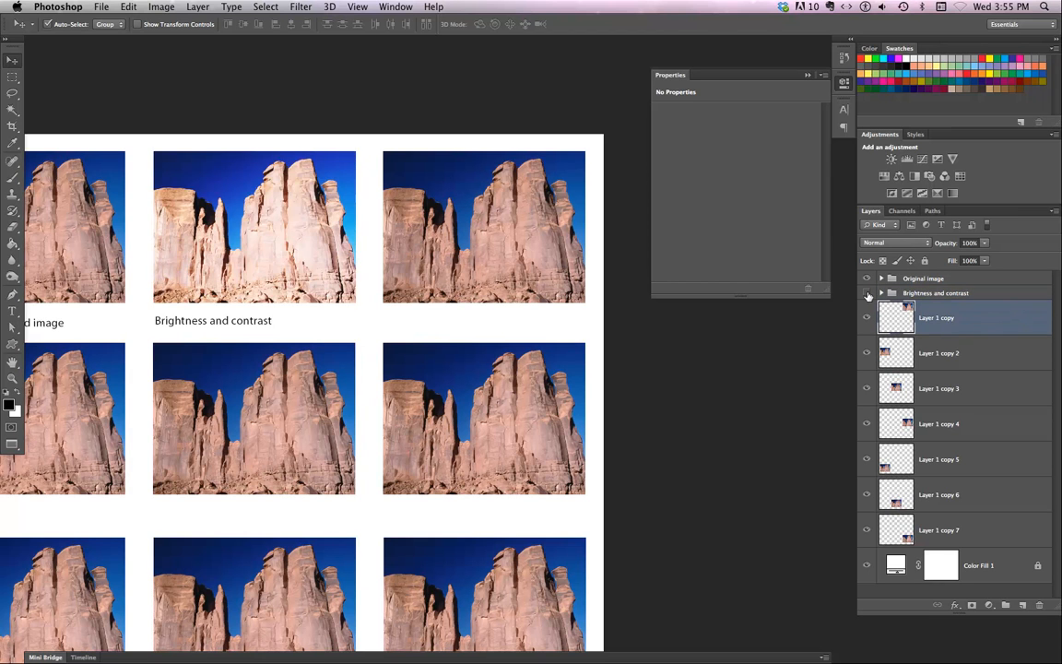
{"action": "left_click", "coordinate": [867, 293]}
{"action": "left_click", "coordinate": [867, 293]}
{"action": "left_click", "coordinate": [881, 293]}
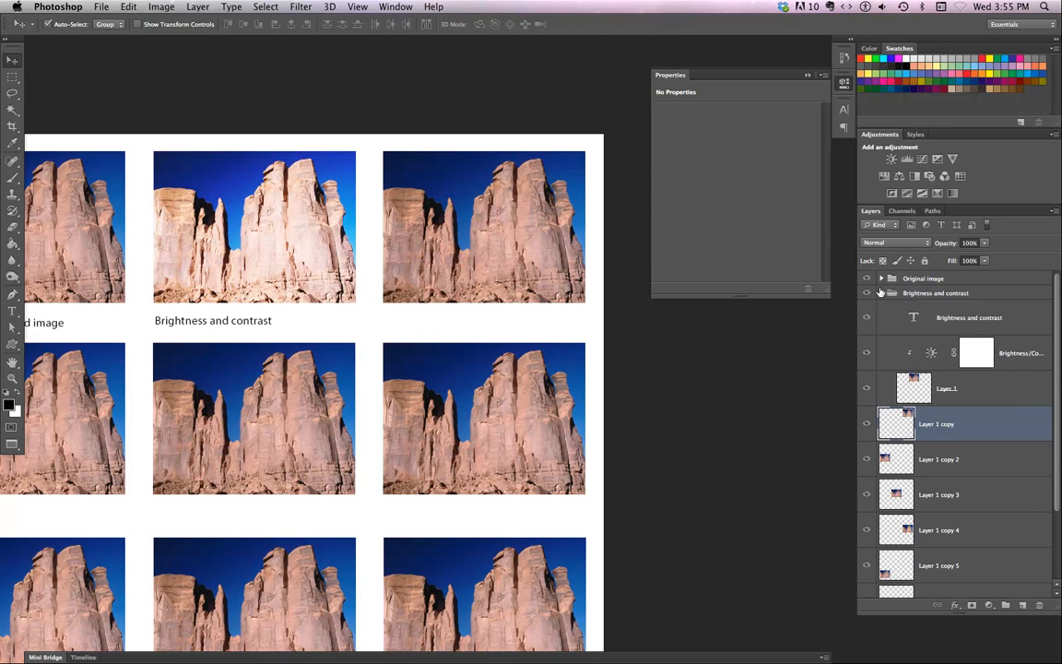
{"action": "left_click", "coordinate": [883, 295]}
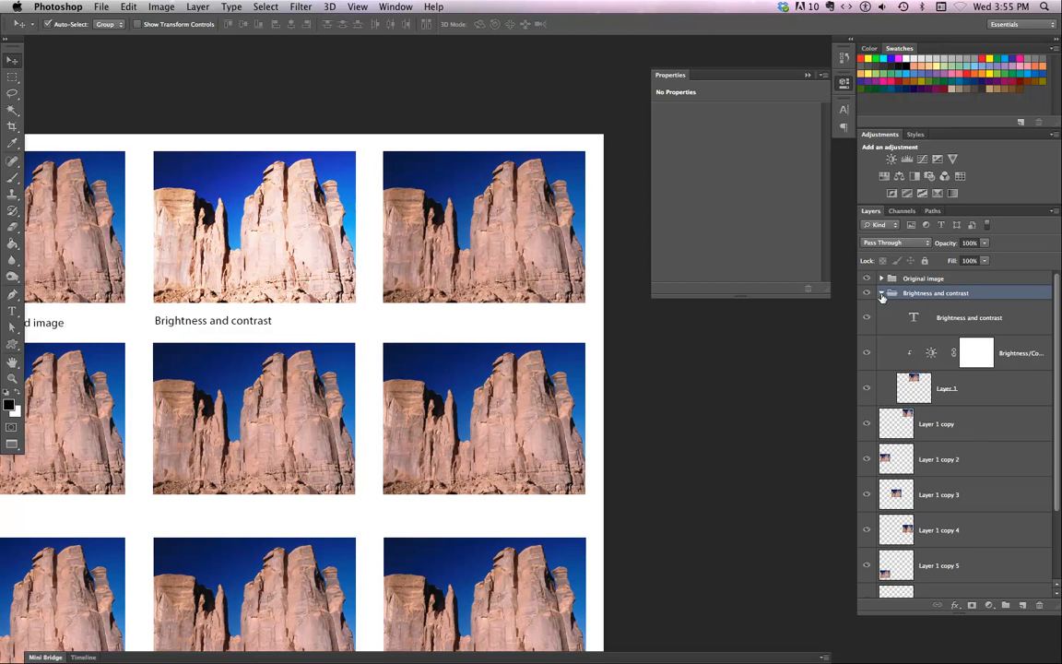
{"action": "left_click", "coordinate": [881, 294]}
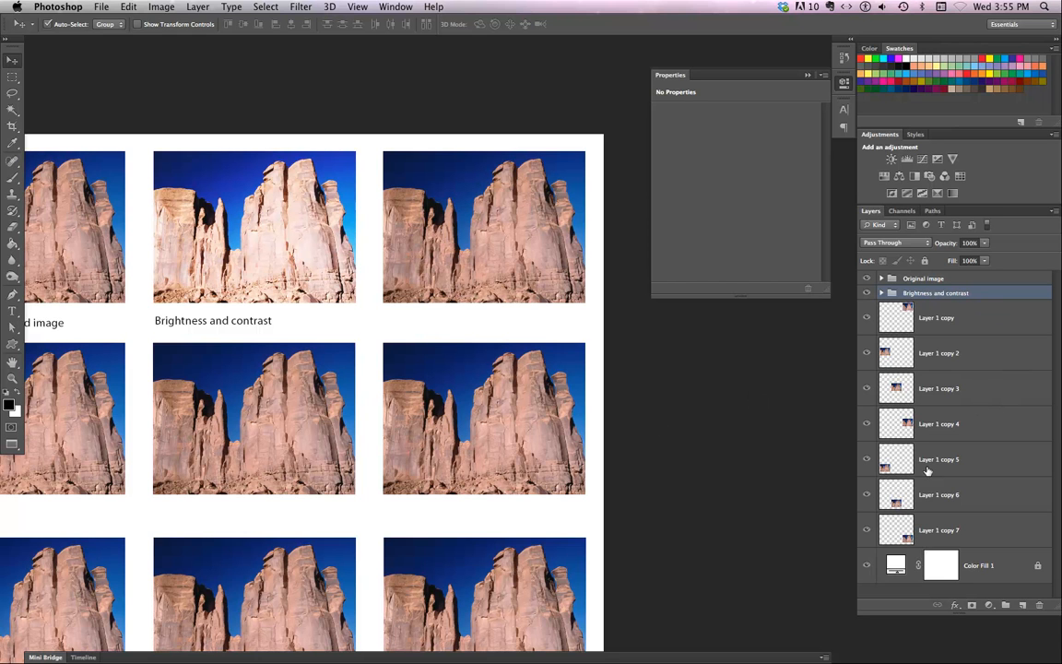
- Add a Levels adjustment above Layer 1 copy, set its midtones to 0.69, and clip it to that layer
{"action": "left_click", "coordinate": [484, 273]}
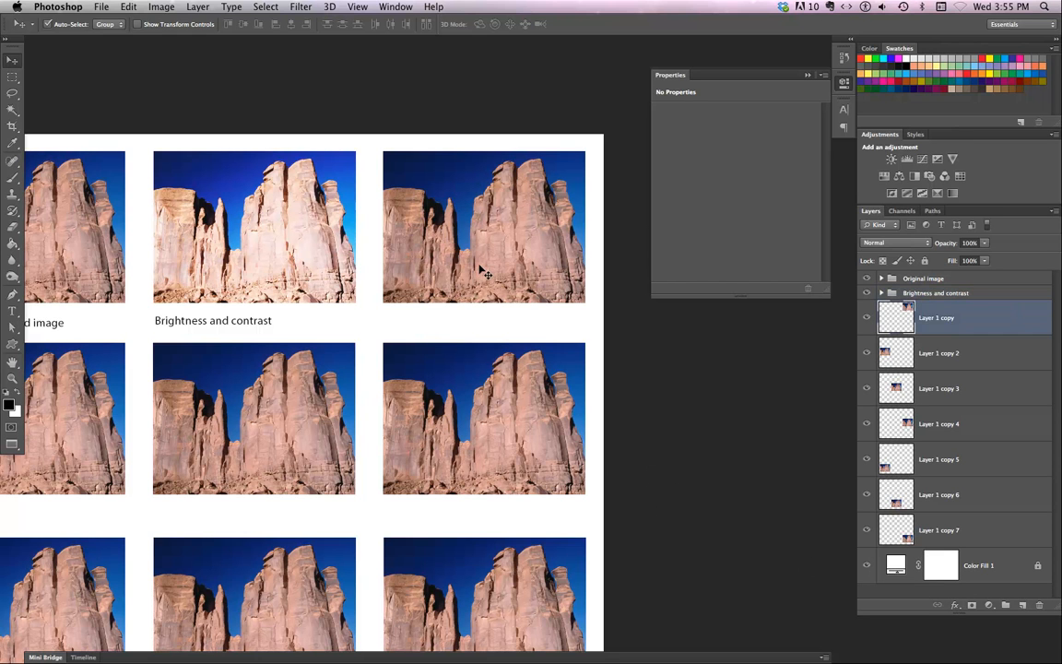
{"action": "left_click", "coordinate": [906, 161]}
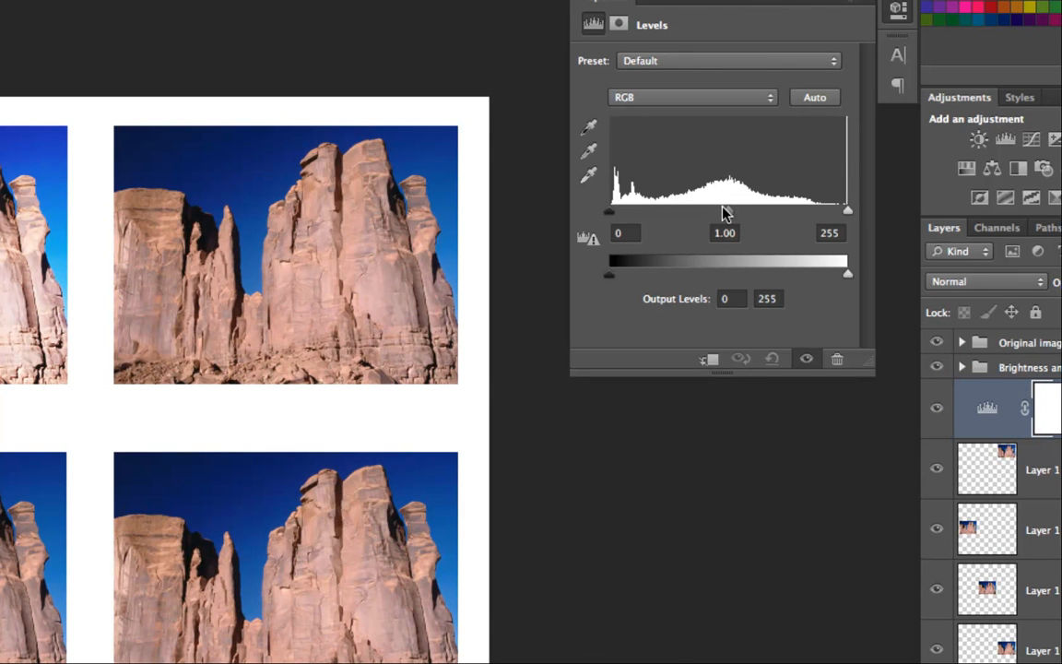
{"action": "left_click_drag", "start_coordinate": [725, 216], "coordinate": [757, 215]}
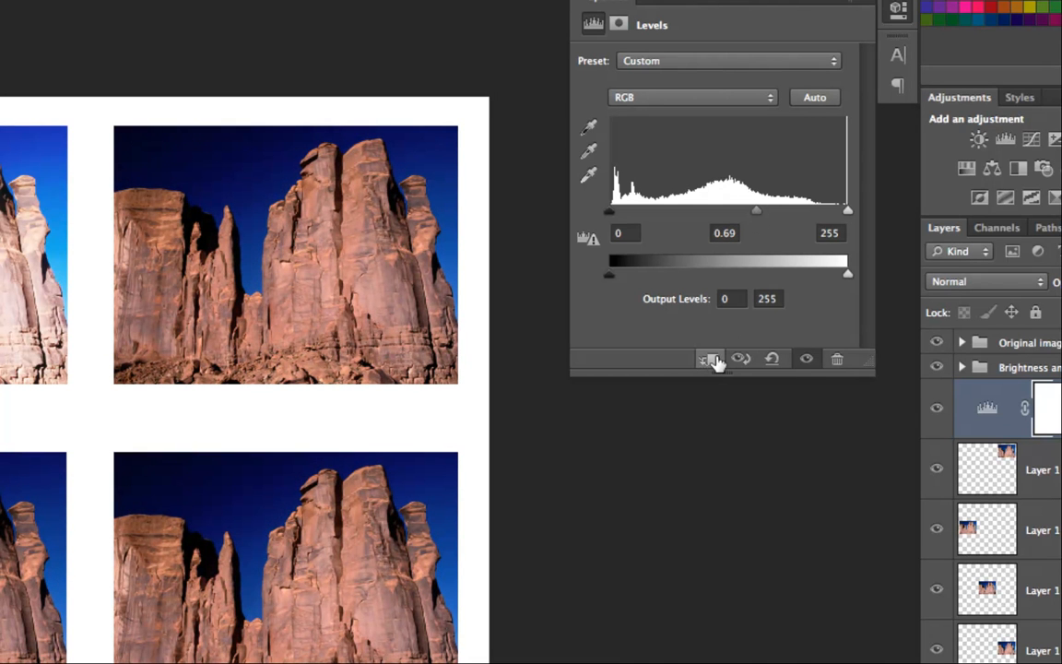
{"action": "left_click", "coordinate": [712, 359]}
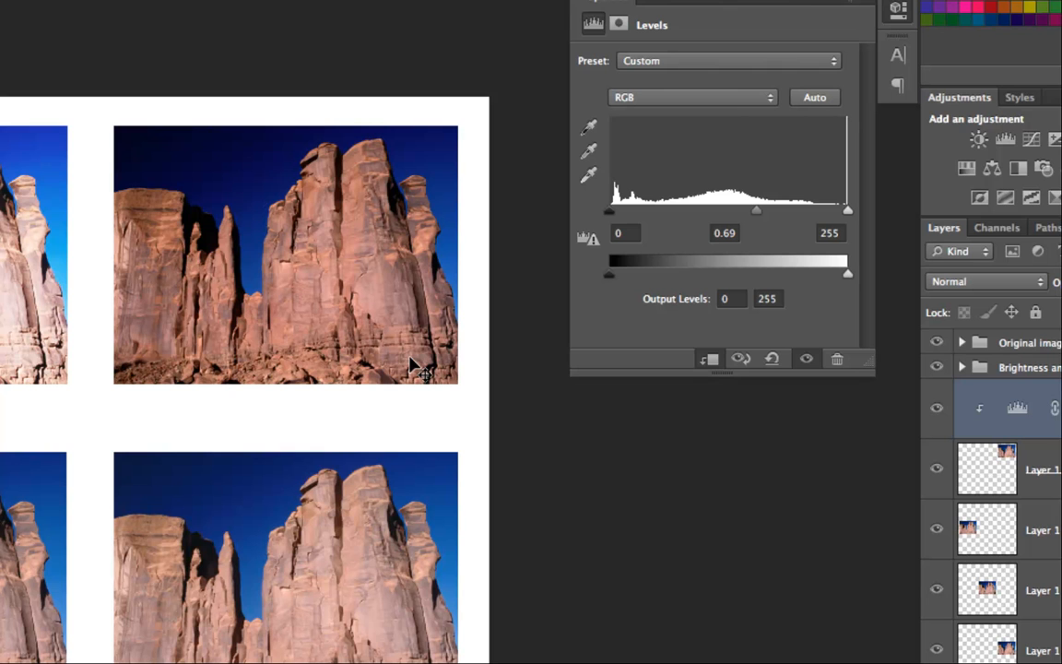
{"action": "left_click", "coordinate": [728, 96]}
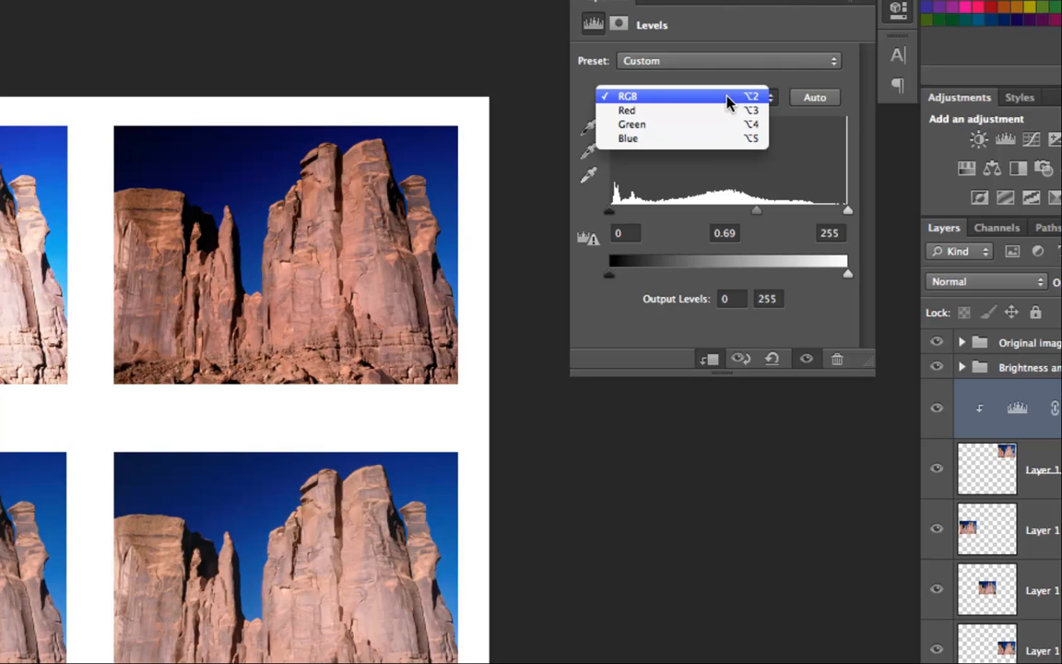
{"action": "left_click", "coordinate": [662, 97]}
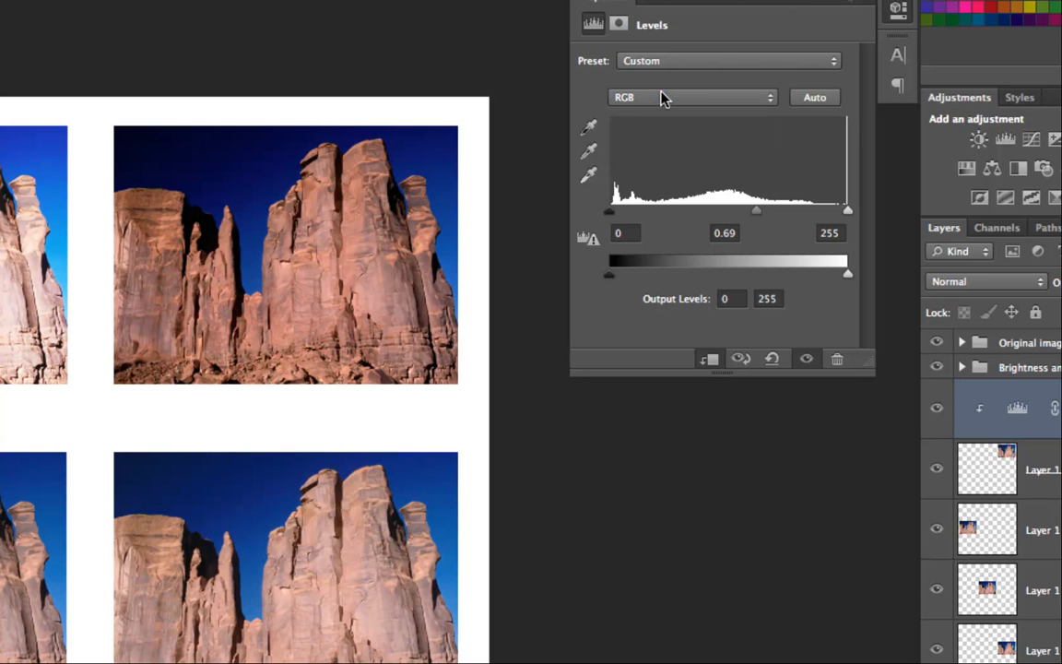
- Try the Levels presets Increase Contrast 2, Increase Contrast 3 and Lighten Shadows on the third photo of the first row
{"action": "left_click", "coordinate": [710, 64]}
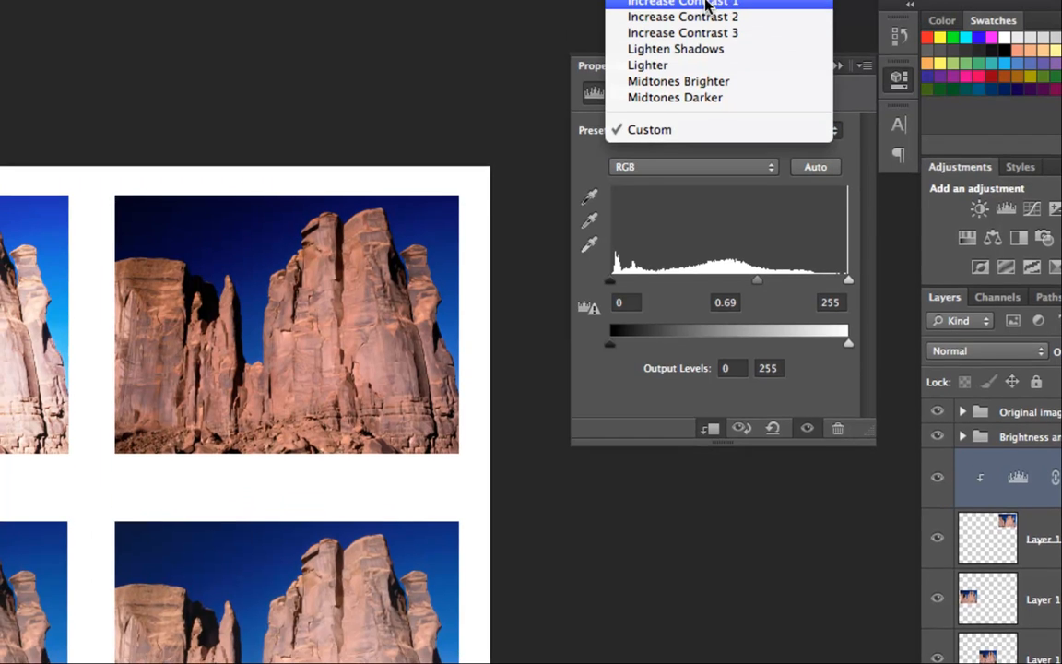
{"action": "left_click", "coordinate": [692, 18]}
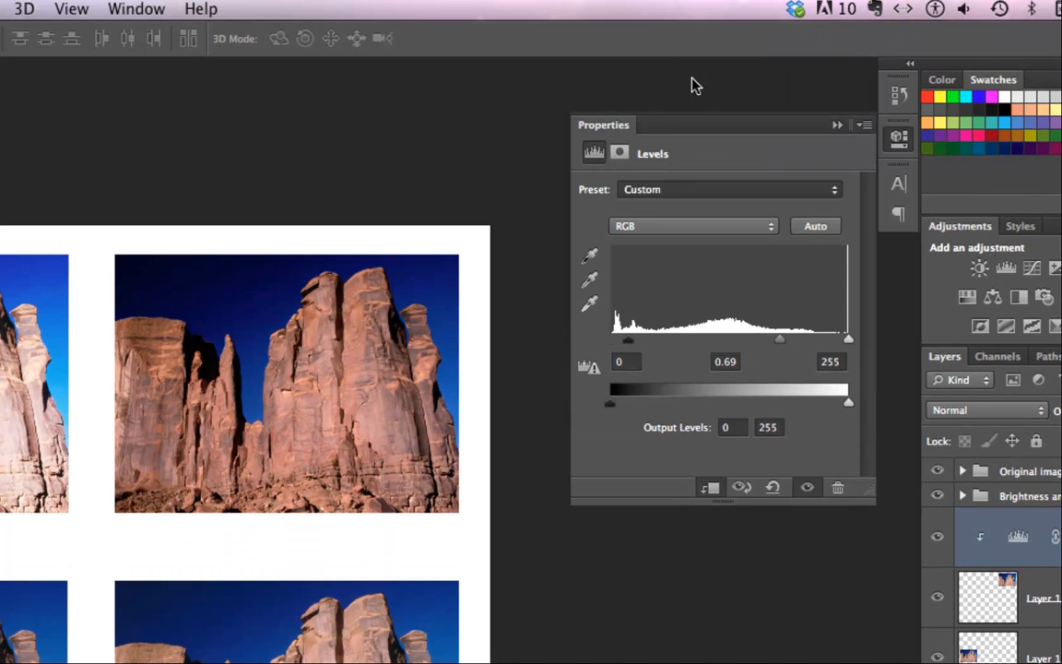
{"action": "left_click", "coordinate": [698, 189]}
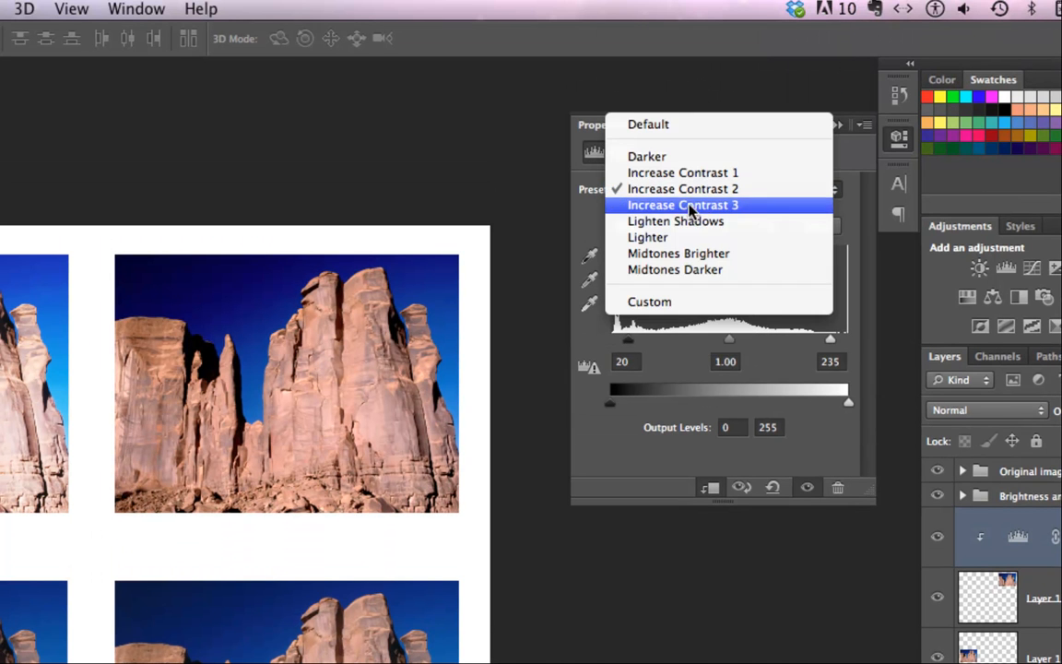
{"action": "left_click", "coordinate": [688, 206]}
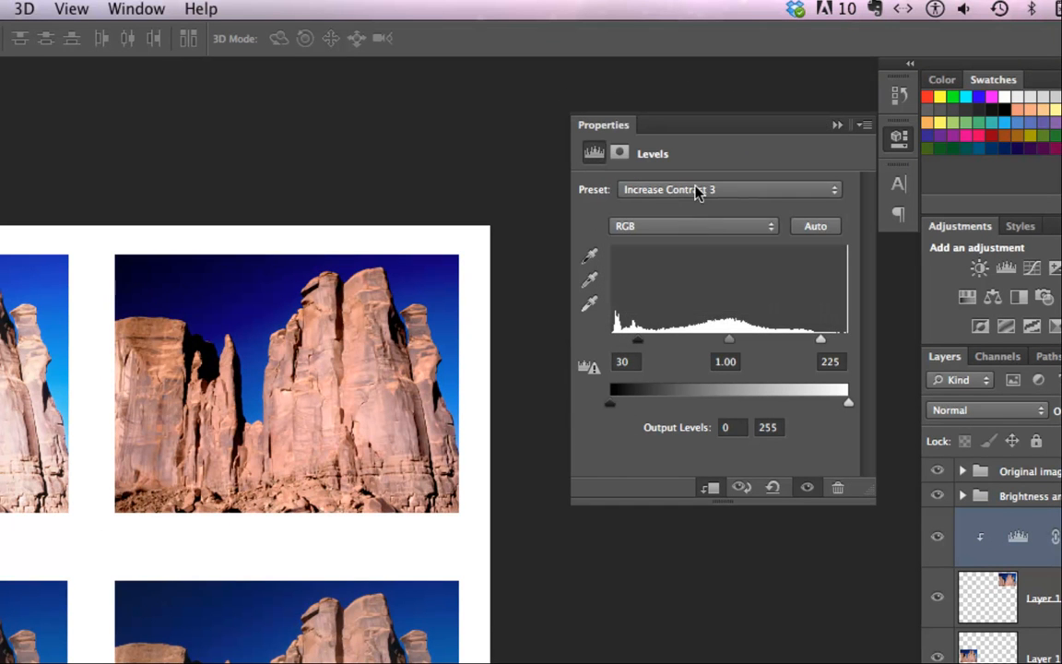
{"action": "left_click", "coordinate": [699, 189]}
{"action": "left_click", "coordinate": [694, 204]}
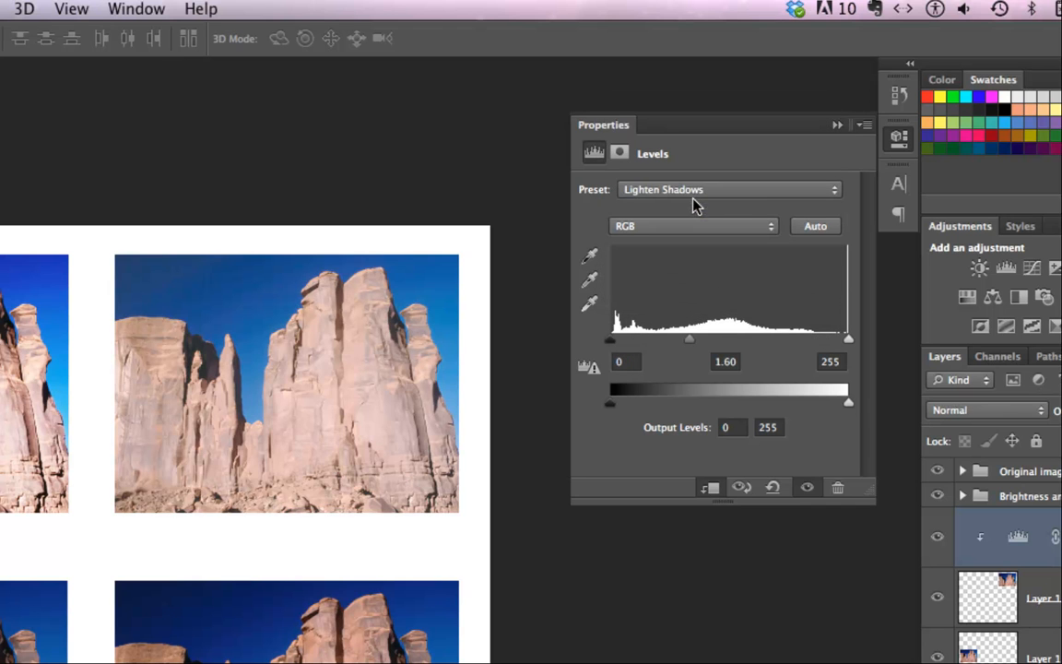
- Try custom input levels with the highlights at 216 and the midtones at 0.71, leaving output levels at 0 and 255
{"action": "left_click_drag", "start_coordinate": [692, 341], "coordinate": [723, 341]}
{"action": "mouse_move", "coordinate": [611, 340]}
{"action": "left_mouse_down"}
{"action": "mouse_move", "coordinate": [679, 349]}
{"action": "mouse_move", "coordinate": [593, 346]}
{"action": "left_mouse_up"}
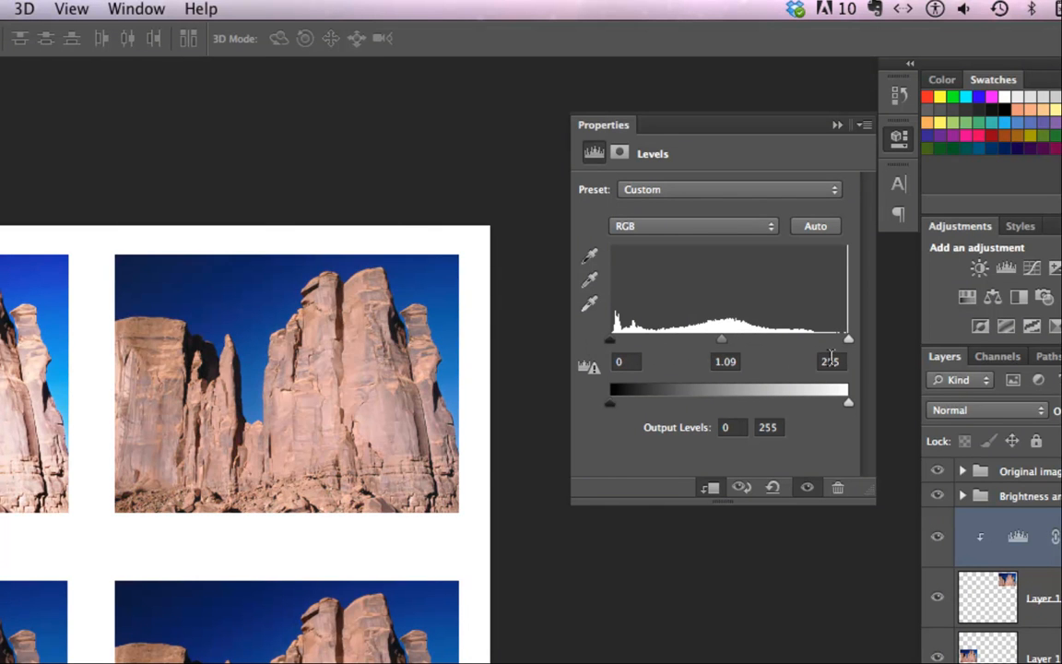
{"action": "left_click_drag", "start_coordinate": [849, 341], "coordinate": [812, 345]}
{"action": "left_click_drag", "start_coordinate": [708, 342], "coordinate": [734, 346]}
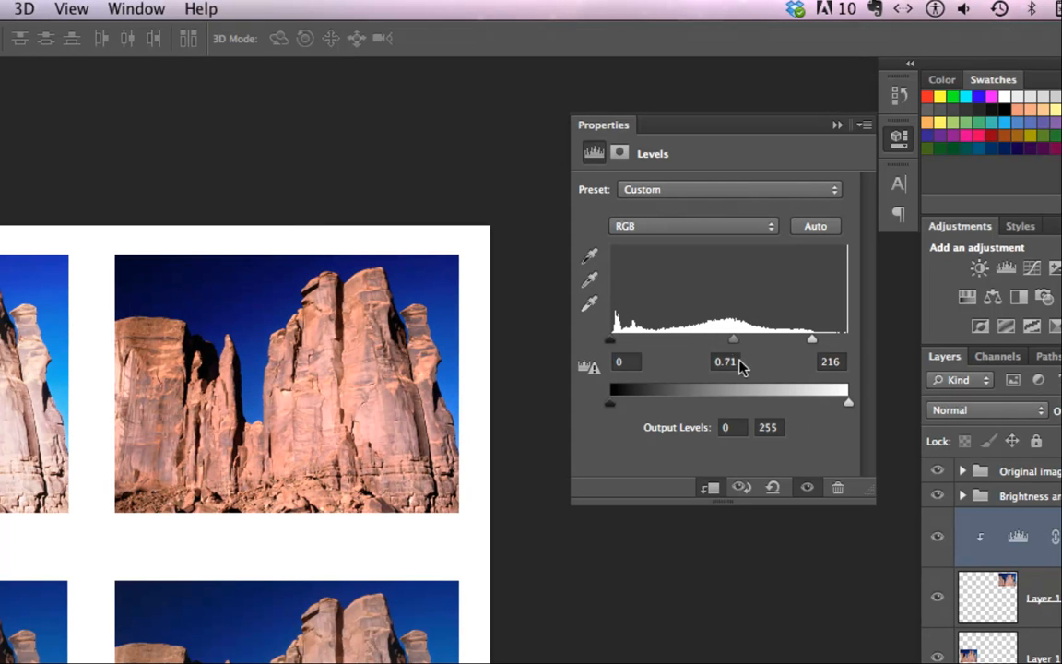
{"action": "left_click_drag", "start_coordinate": [848, 403], "coordinate": [872, 399]}
{"action": "mouse_move", "coordinate": [609, 404]}
{"action": "left_mouse_down"}
{"action": "mouse_move", "coordinate": [725, 413]}
{"action": "mouse_move", "coordinate": [606, 411]}
{"action": "left_mouse_up"}
- Set the Levels black point by sampling the dark shadow between the rock towers in the third photo
{"action": "left_click", "coordinate": [589, 258]}
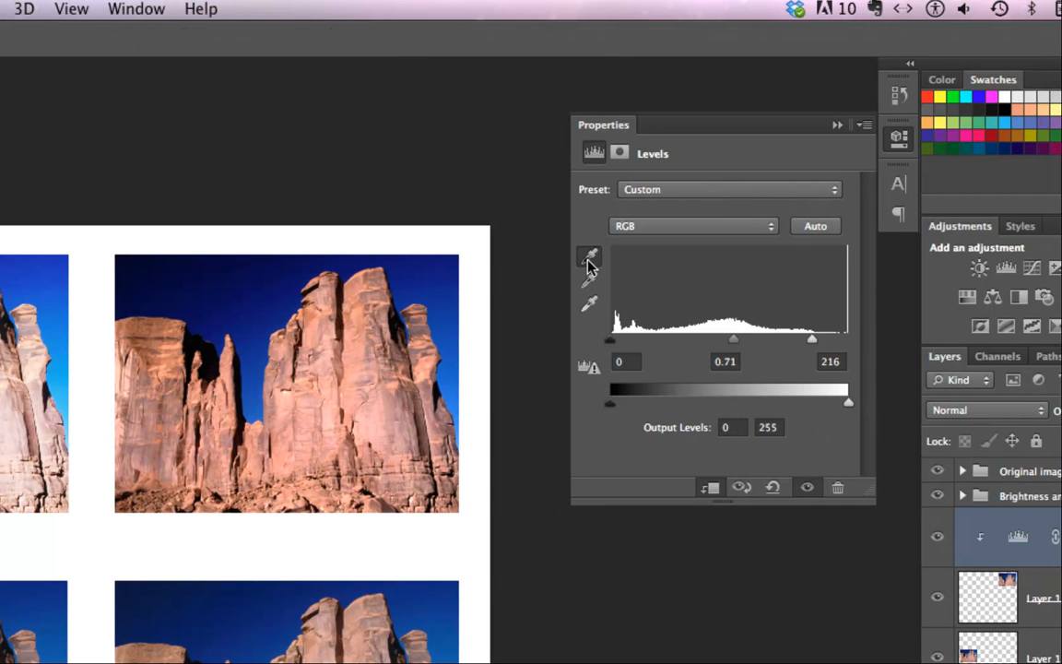
{"action": "left_click", "coordinate": [214, 353]}
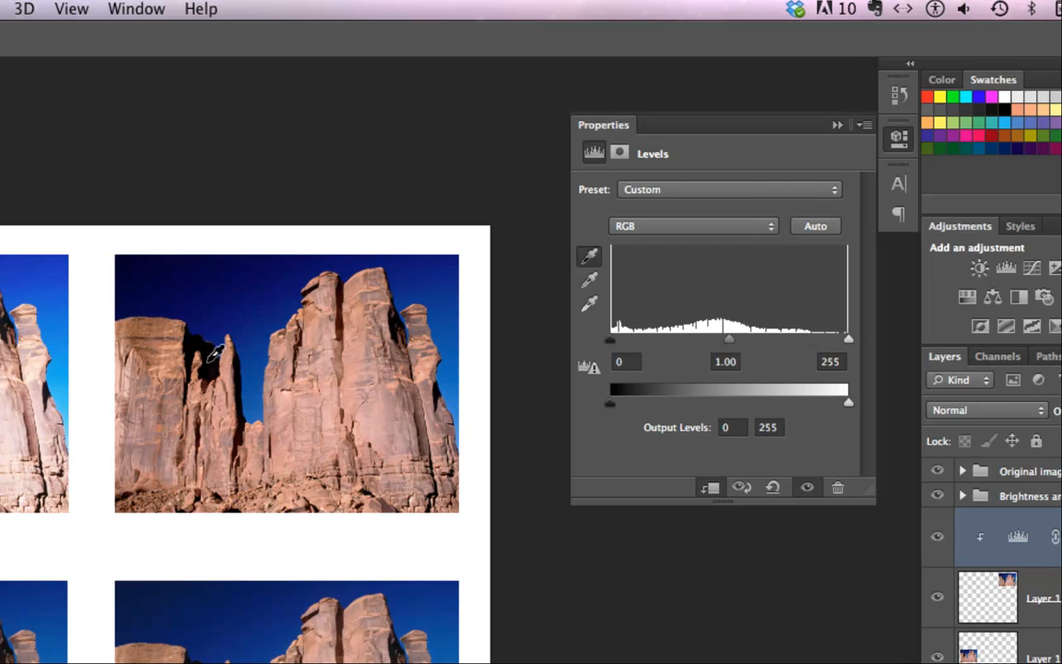
- Try setting the Levels white point by sampling the rock face of the third photo, and undo it
{"action": "left_click", "coordinate": [589, 302]}
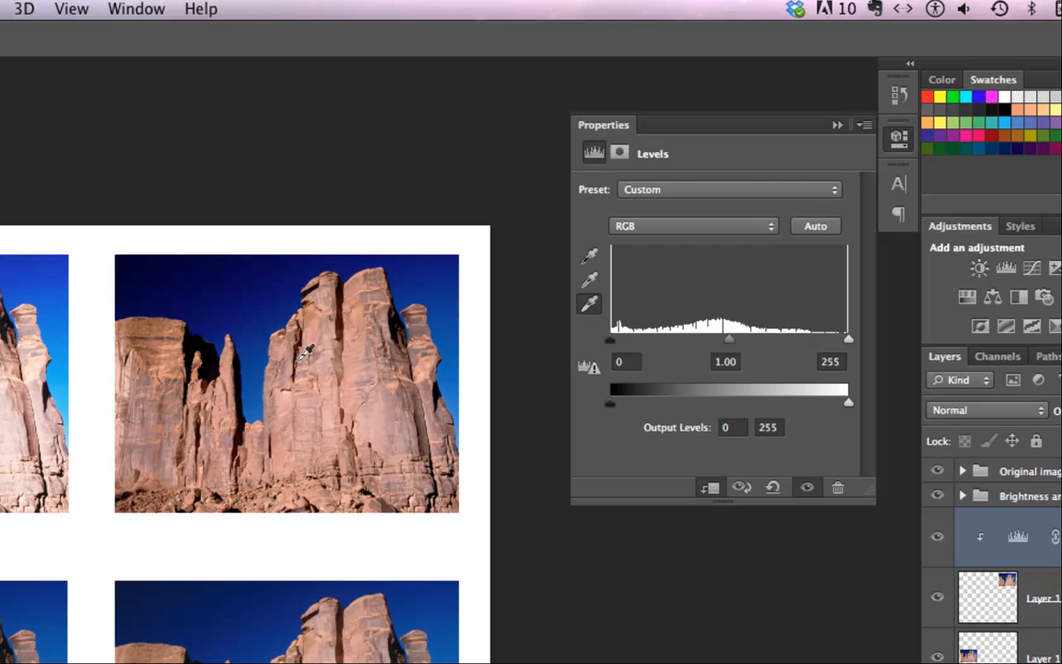
{"action": "left_click", "coordinate": [136, 375]}
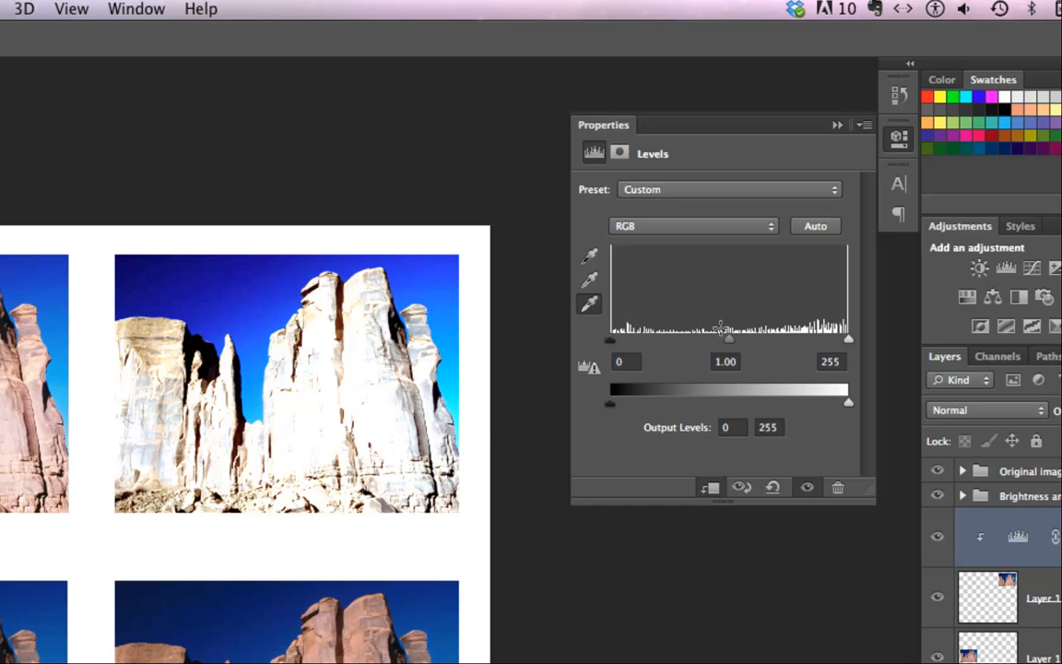
{"action": "key", "text": "super+z"}
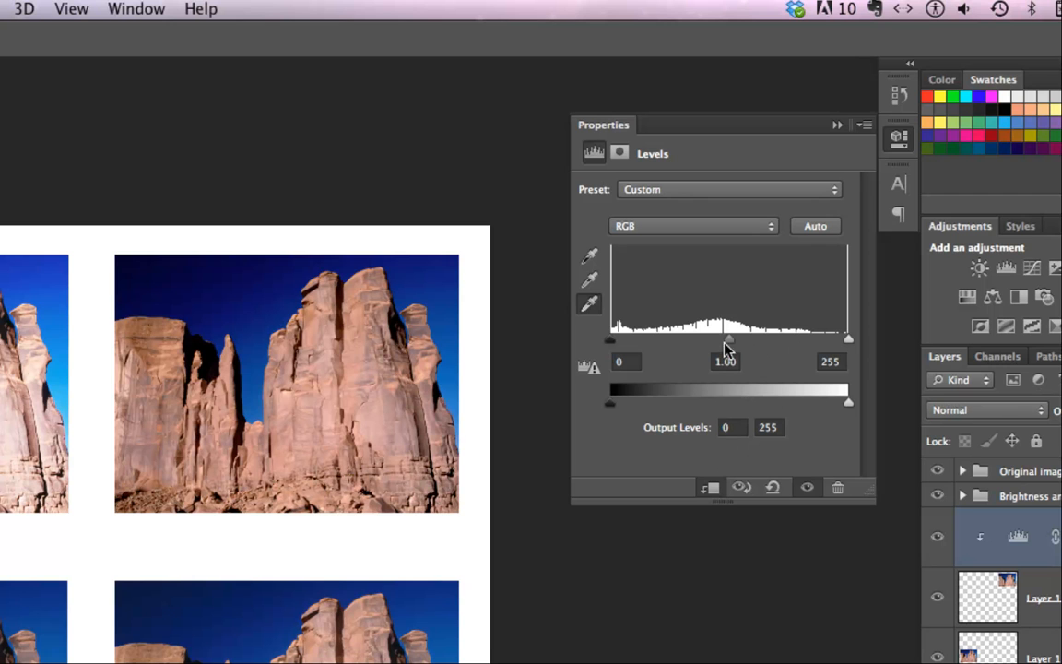
- Set the Levels midtones to 0.80 and compare the photo with the unadjusted and Brightness and contrast versions
{"action": "left_click_drag", "start_coordinate": [738, 344], "coordinate": [747, 345]}
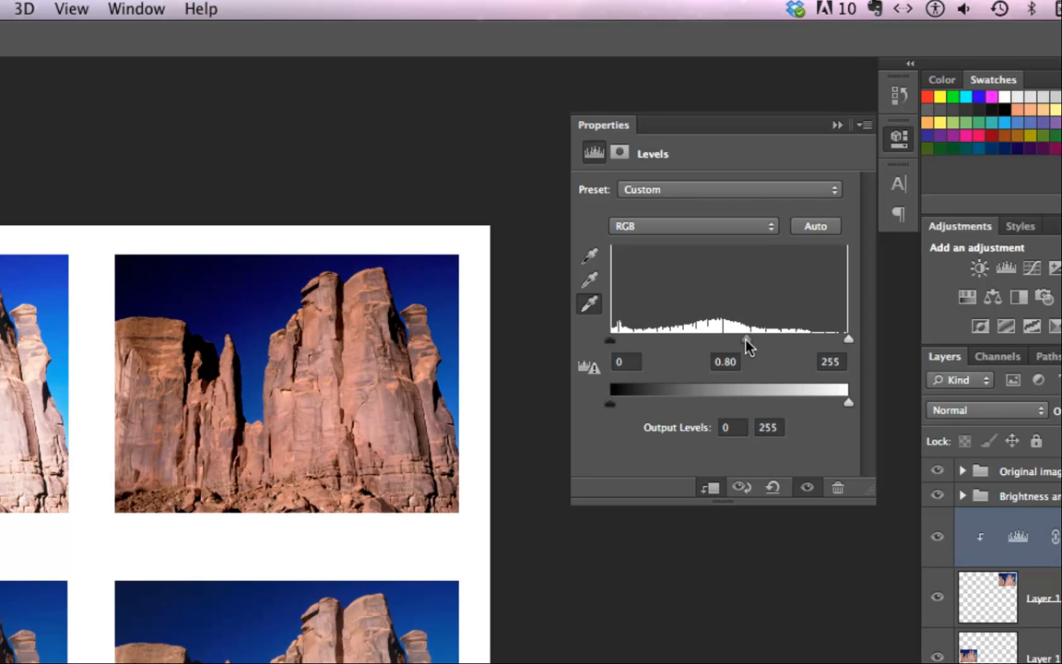
{"action": "scroll", "coordinate": [263, 405], "scroll_direction": "left", "scroll_amount": 5}
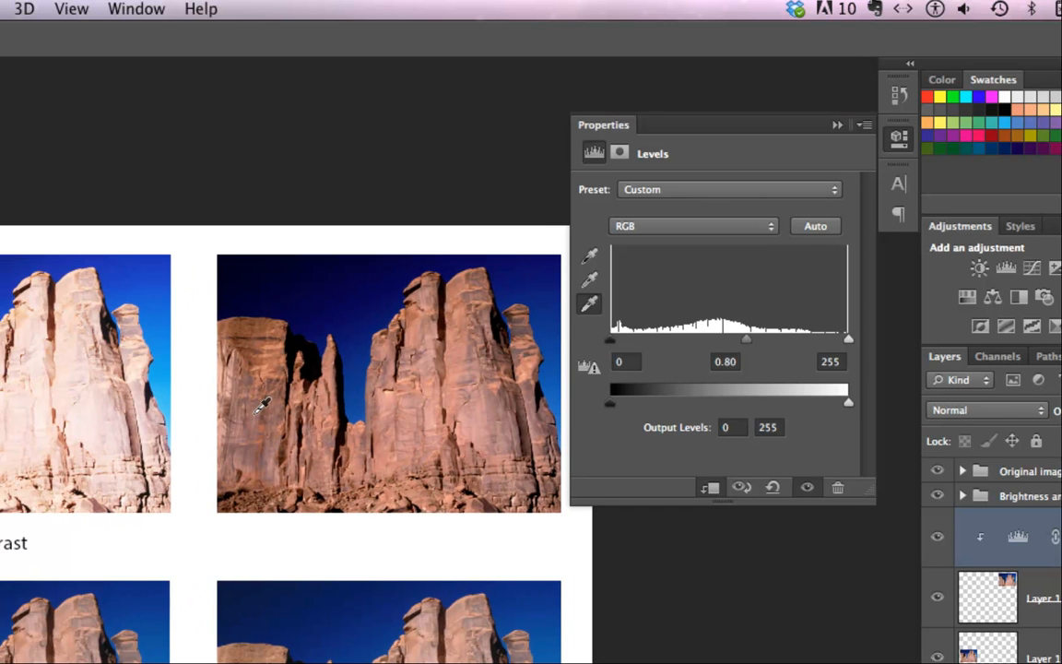
{"action": "scroll", "coordinate": [263, 406], "scroll_direction": "left", "scroll_amount": 20}
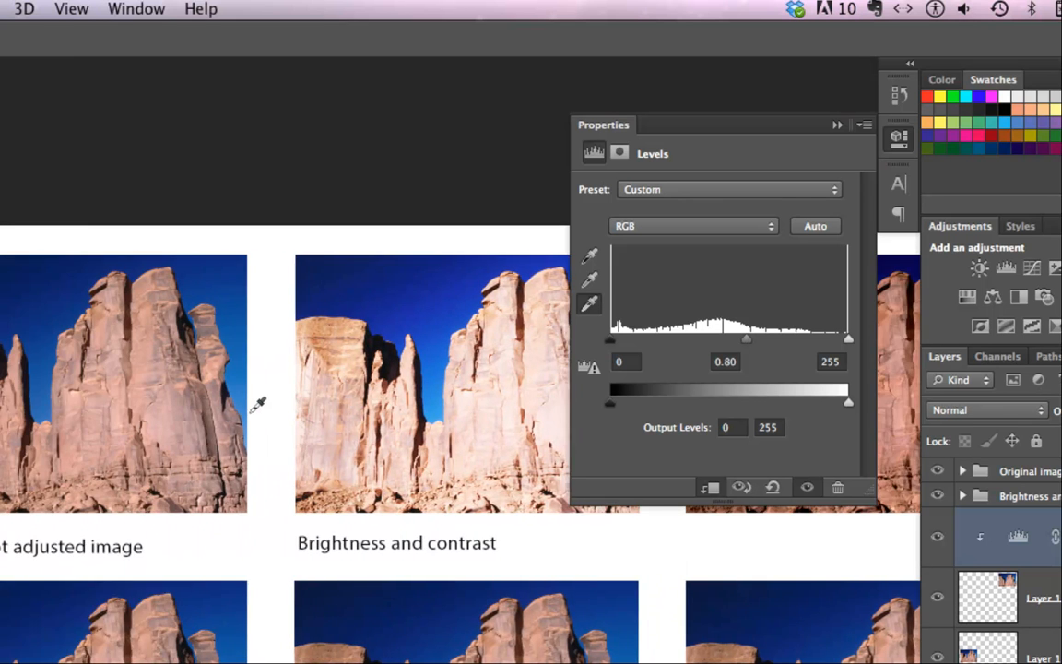
{"action": "scroll", "coordinate": [255, 404], "scroll_direction": "left", "scroll_amount": 7}
{"action": "scroll", "coordinate": [256, 404], "scroll_direction": "right", "scroll_amount": 20}
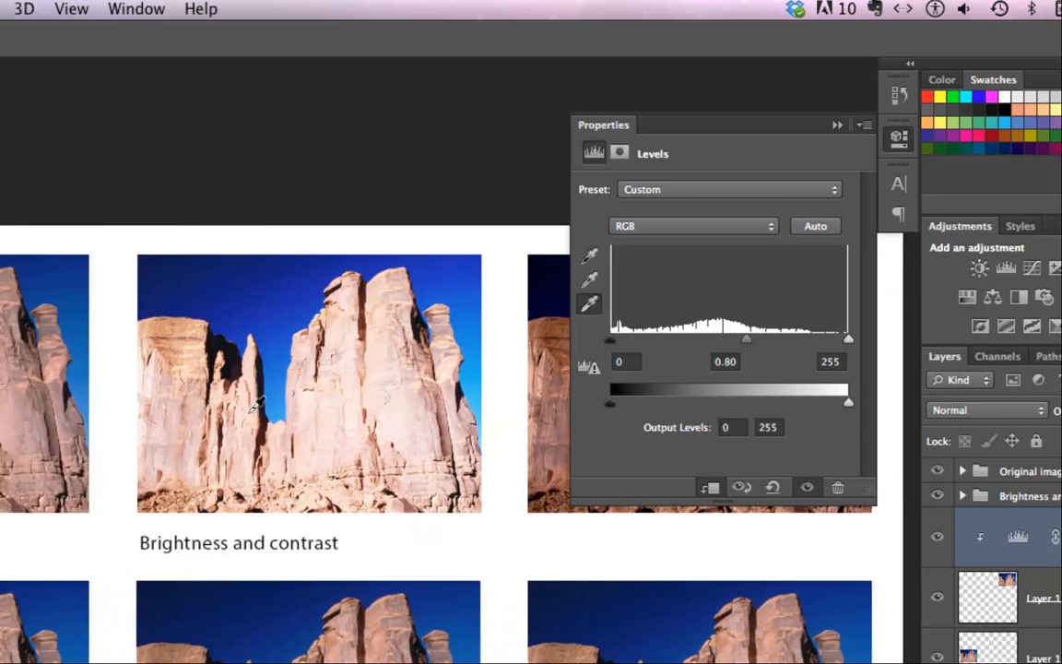
{"action": "scroll", "coordinate": [256, 404], "scroll_direction": "down", "scroll_amount": 3}
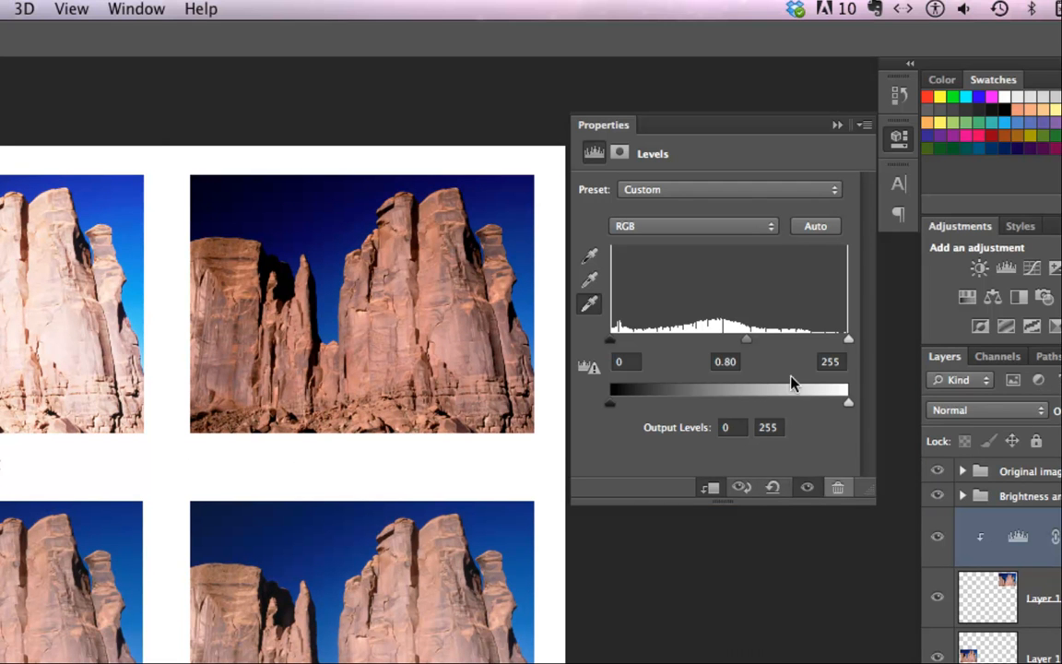
- Compare the Levels result with its previous state several times, and close the adjustment's properties
{"action": "left_click", "coordinate": [743, 489]}
{"action": "left_click", "coordinate": [742, 488]}
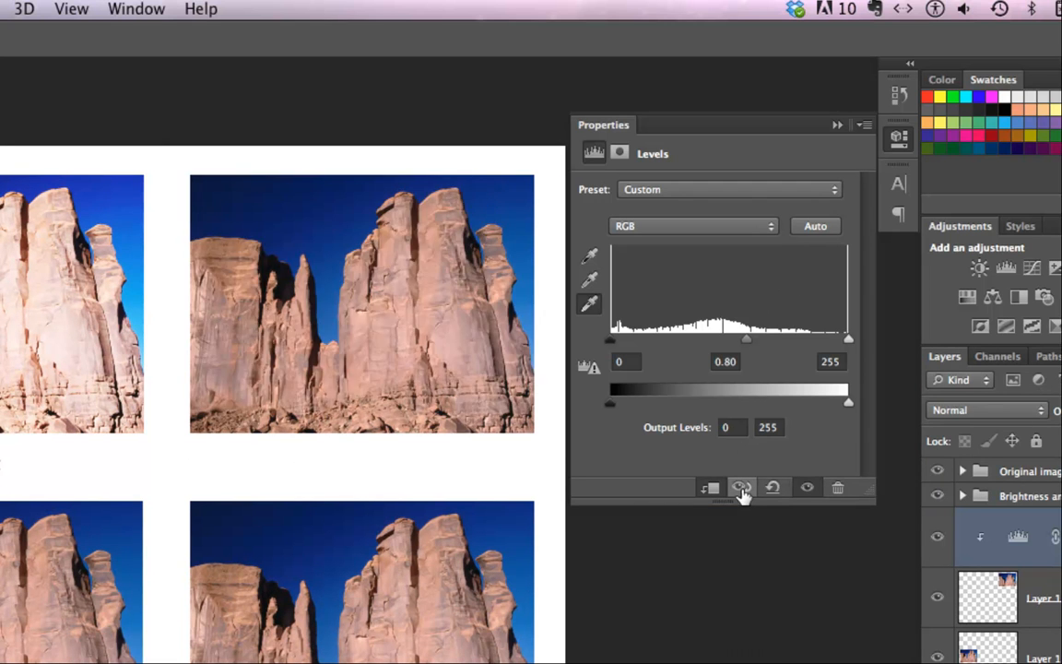
{"action": "left_click", "coordinate": [742, 489]}
{"action": "left_click", "coordinate": [742, 489]}
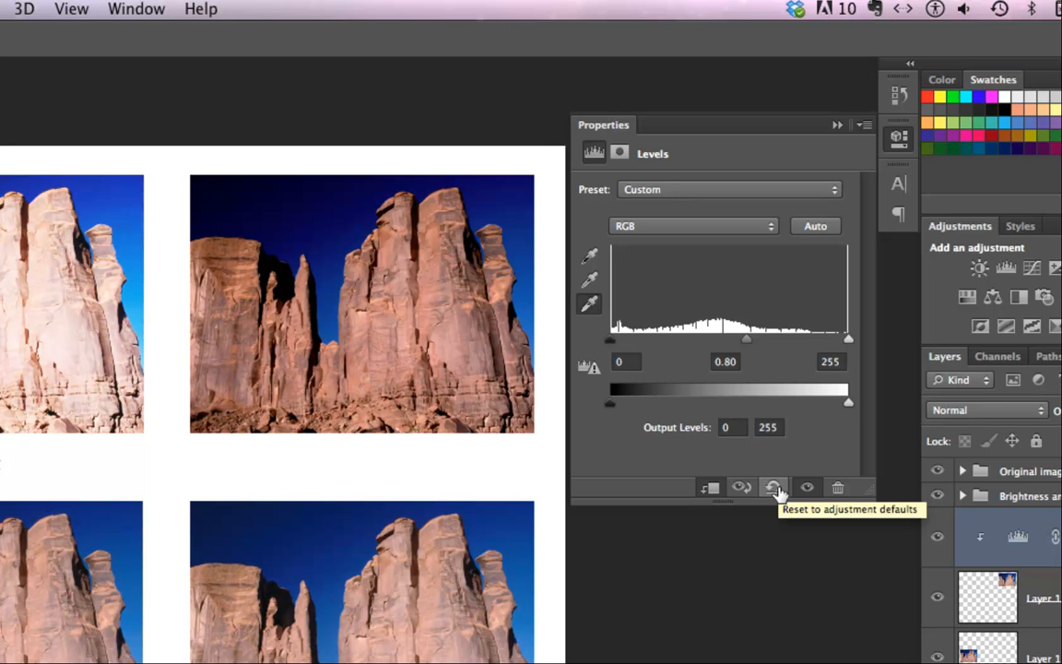
{"action": "left_click", "coordinate": [620, 153]}
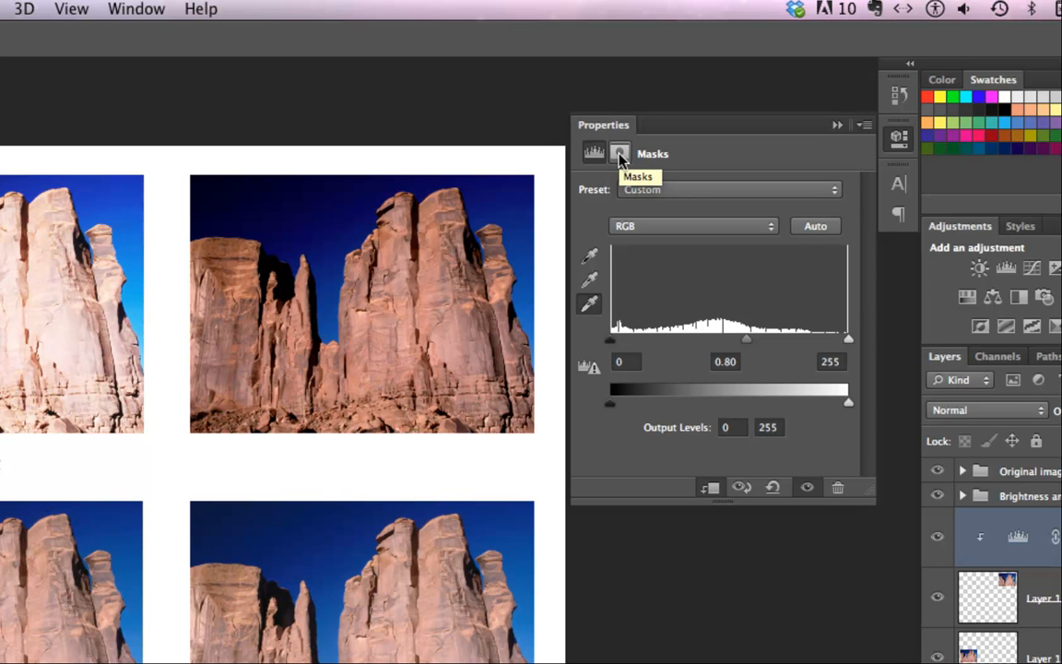
{"action": "left_click", "coordinate": [837, 125]}
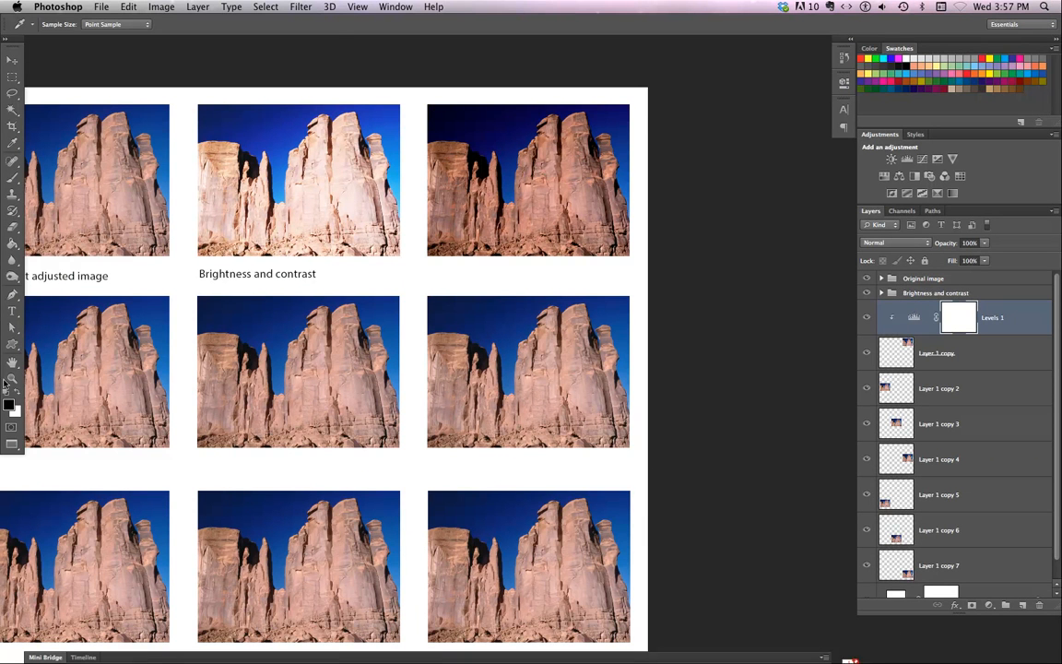
- Add the 36 pt caption "Levels with midrange darker" below the third photo in the first row
{"action": "left_click", "coordinate": [12, 310]}
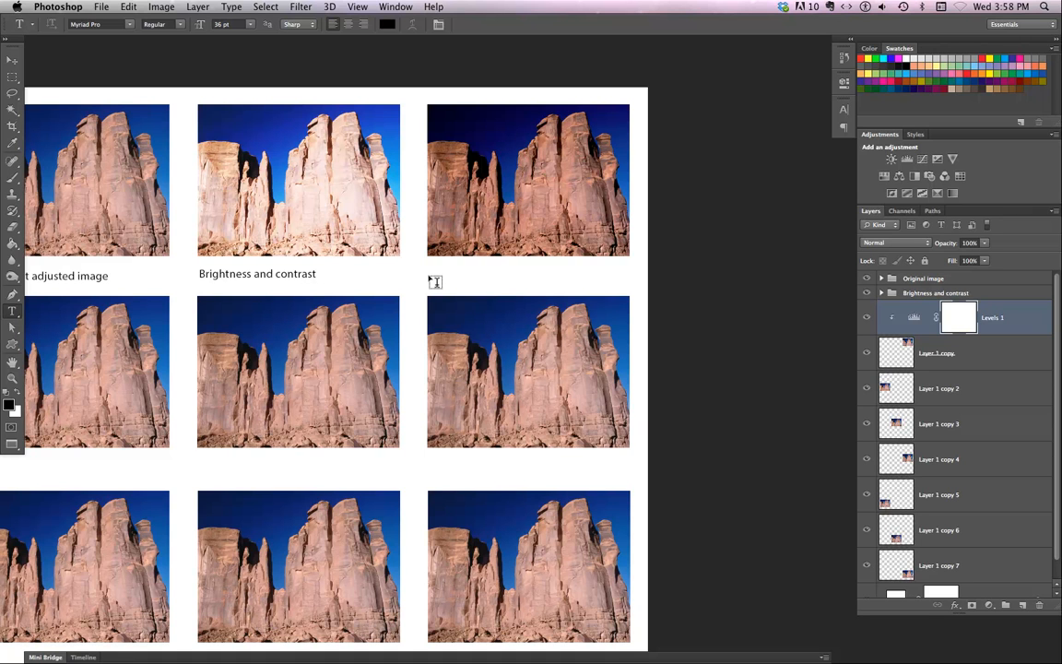
{"action": "left_click", "coordinate": [436, 282]}
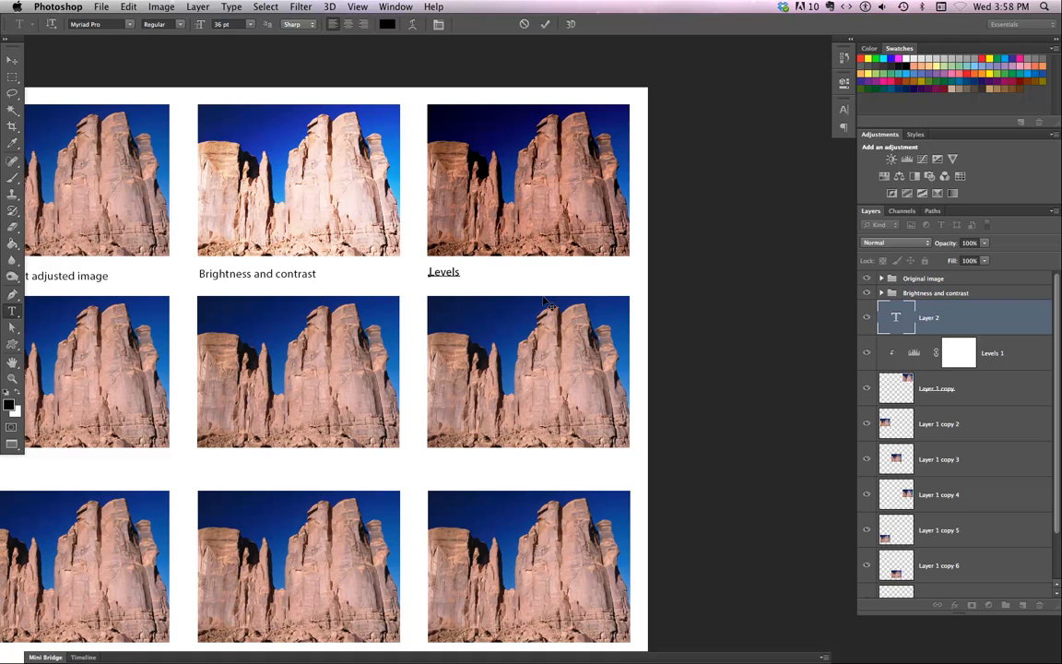
{"action": "type", "text": "Levels with midrange darker"}
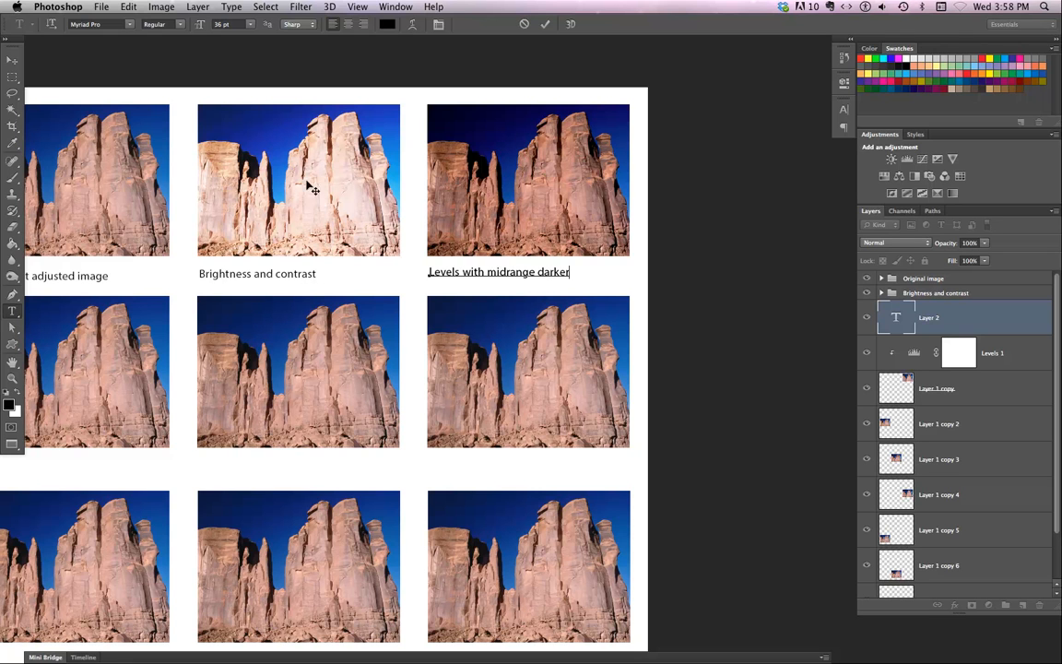
{"action": "left_click", "coordinate": [12, 62]}
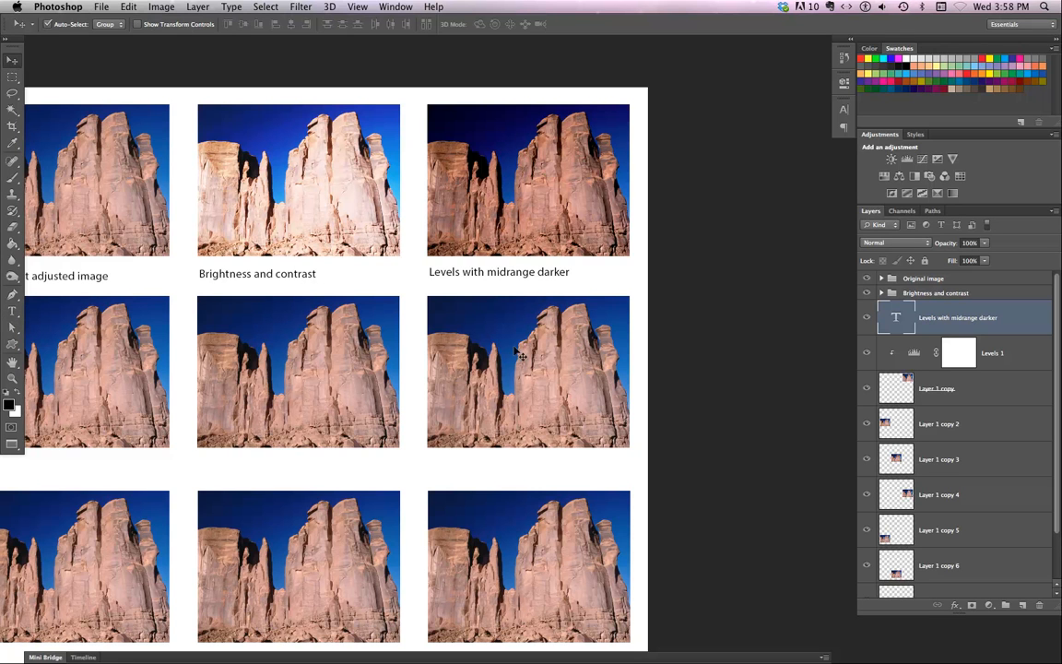
{"action": "scroll", "coordinate": [482, 339], "scroll_direction": "left", "scroll_amount": 3}
{"action": "scroll", "coordinate": [482, 339], "scroll_direction": "left", "scroll_amount": 5}
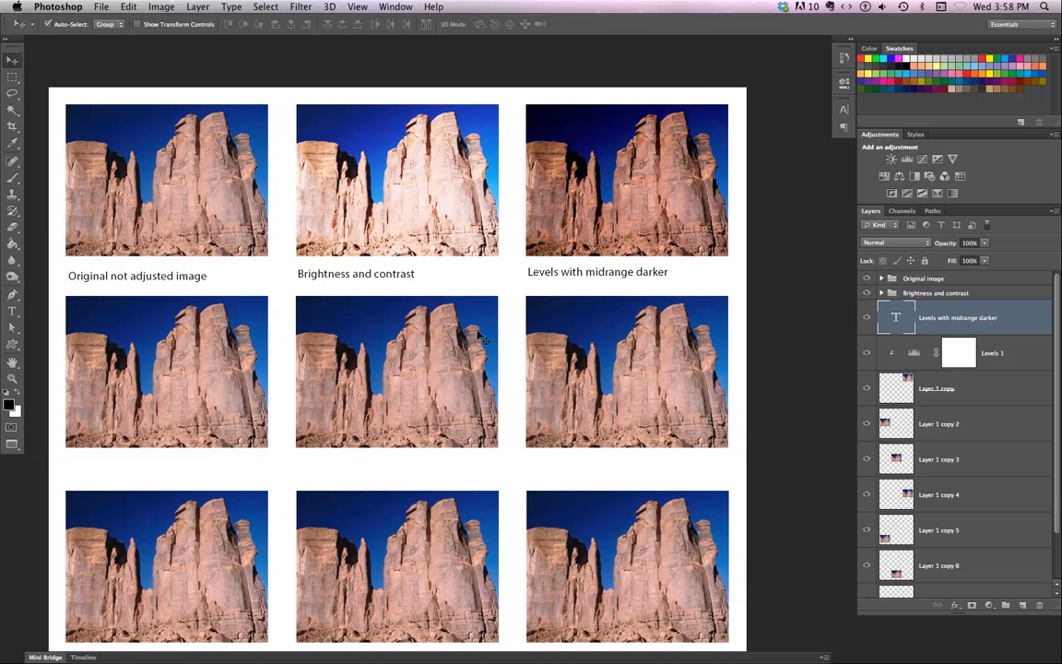
{"action": "scroll", "coordinate": [485, 340], "scroll_direction": "right", "scroll_amount": 1}
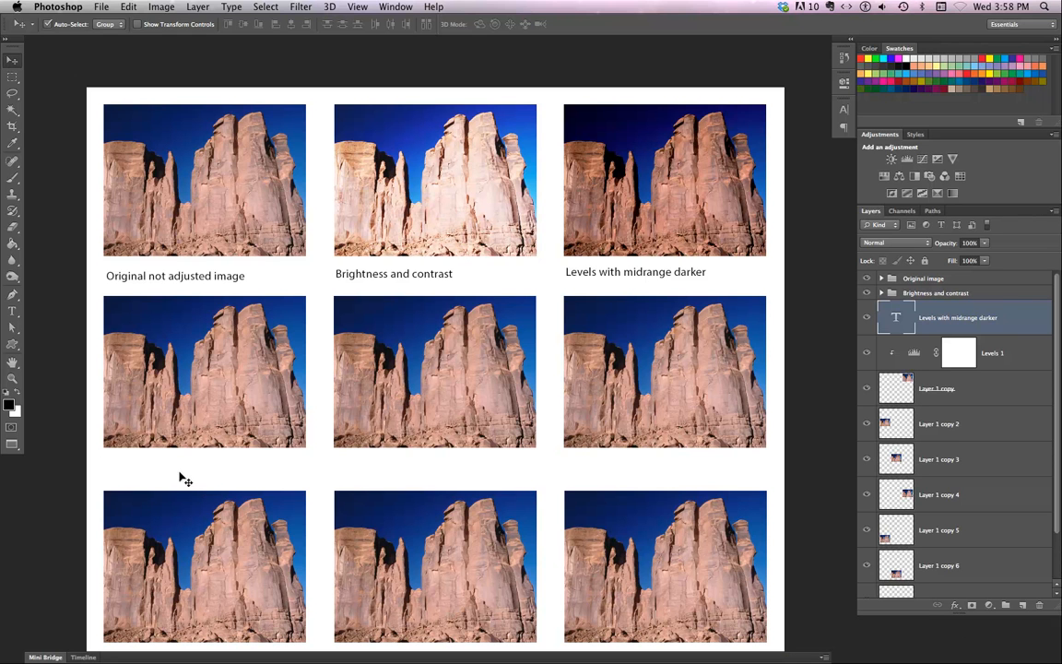
- Try distributing the Original image group, the Brightness and contrast group and the Levels caption by their top edges, and undo it
{"action": "left_click", "coordinate": [172, 282]}
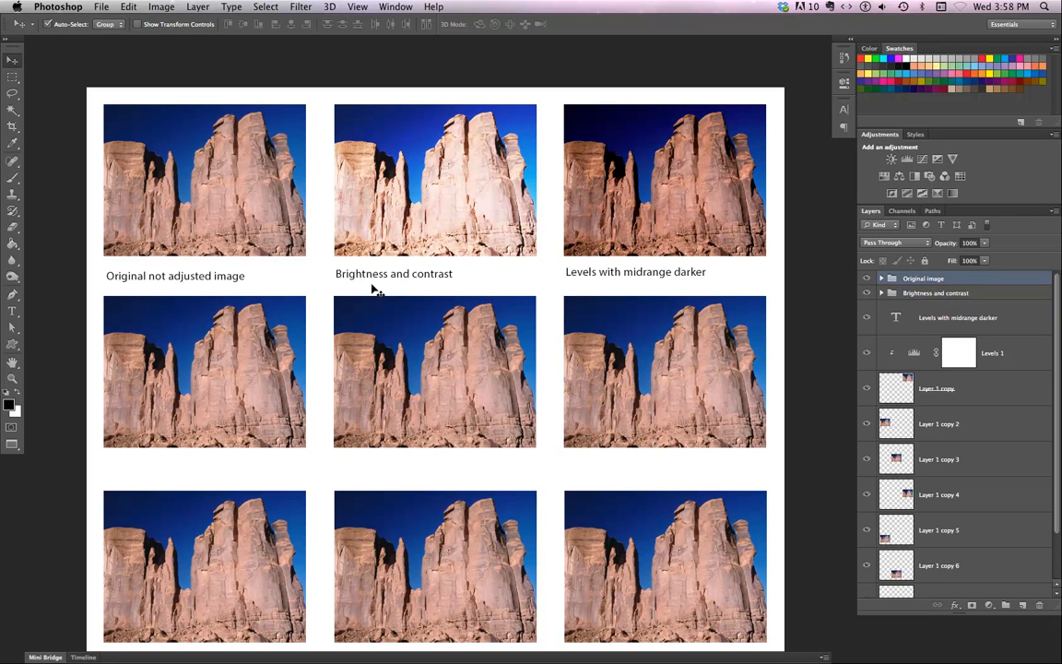
{"action": "left_click", "coordinate": [429, 280], "text": "shift"}
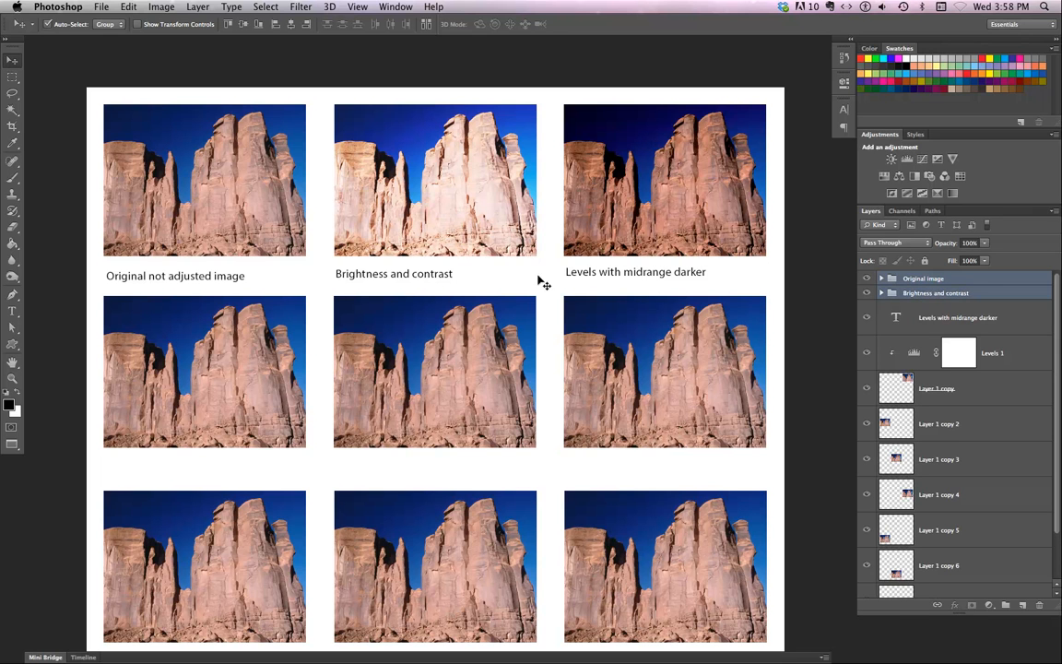
{"action": "left_click", "coordinate": [589, 280], "text": "shift"}
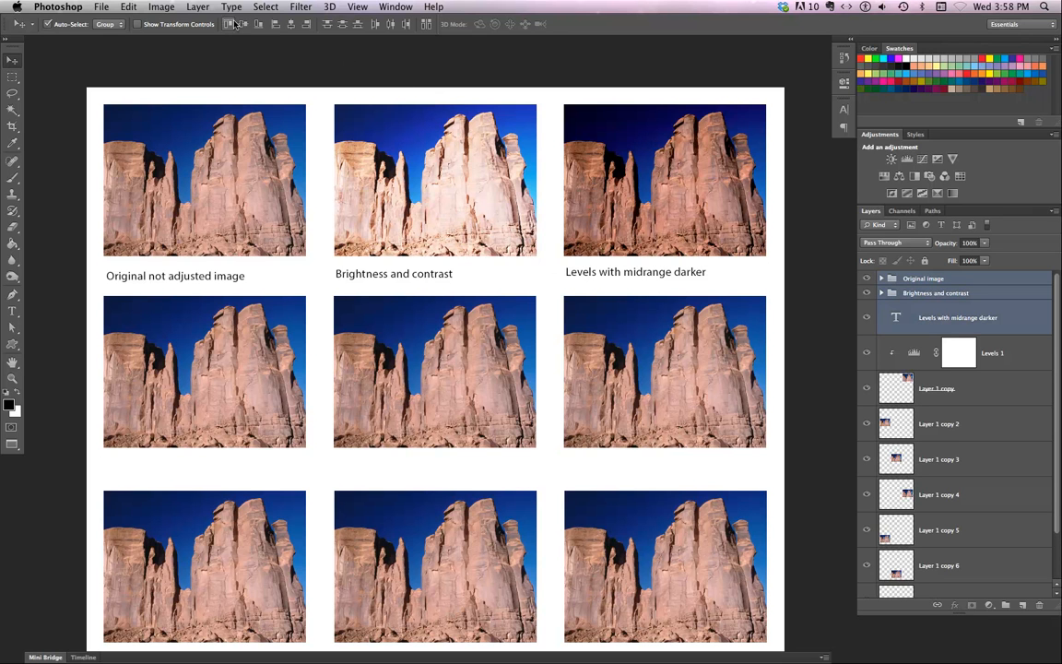
{"action": "left_click", "coordinate": [328, 27]}
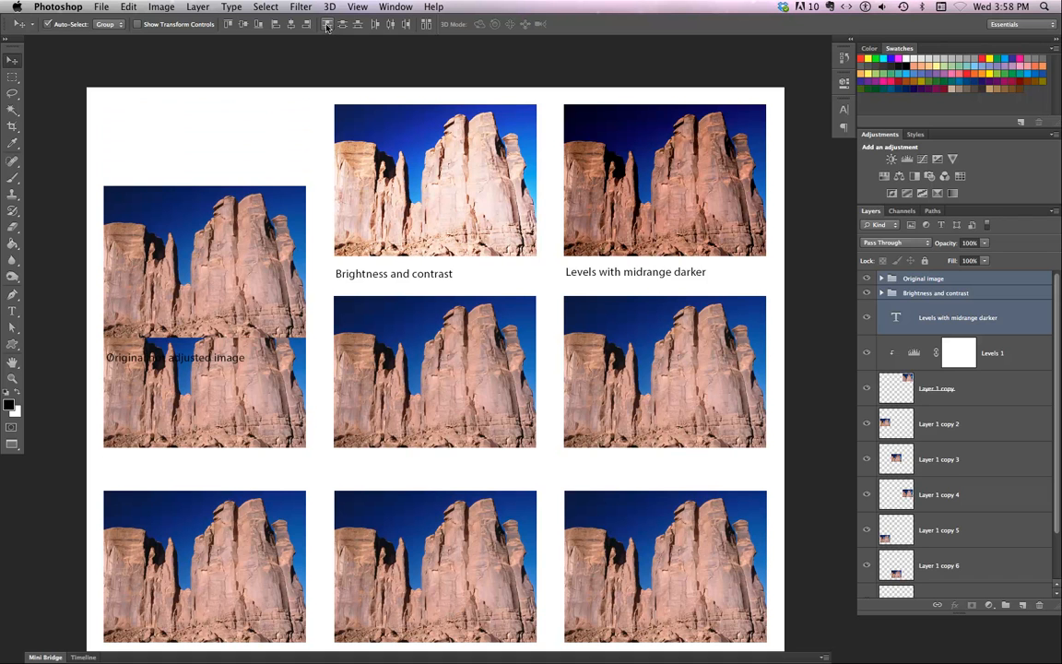
{"action": "key", "text": "super+z"}
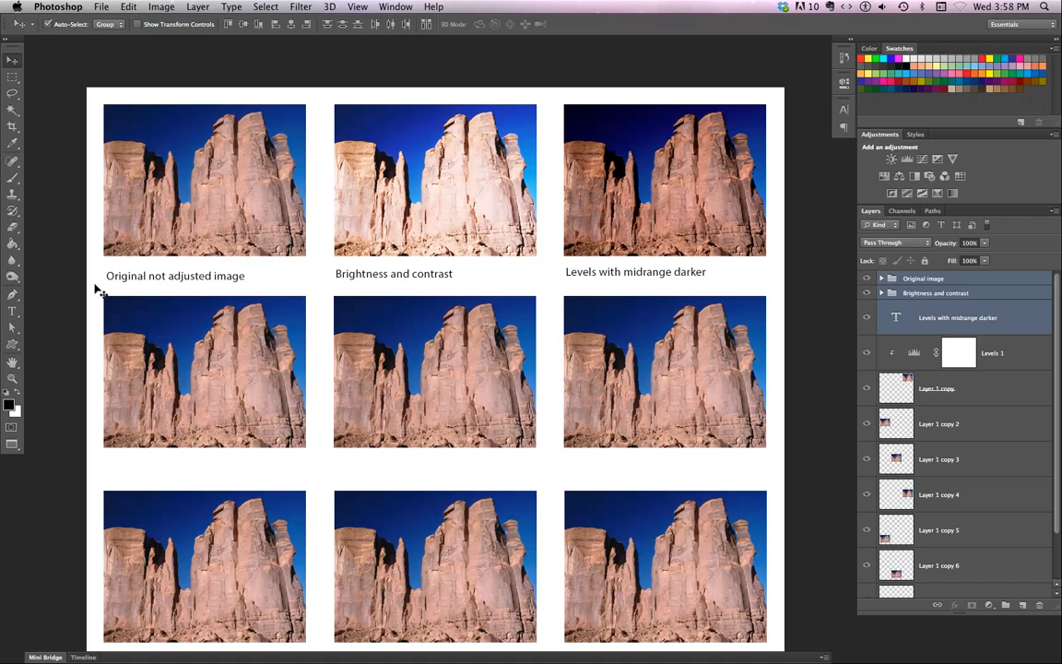
- Expand the Original image and Brightness and contrast groups and select the text layers of all three captions together
{"action": "left_click", "coordinate": [107, 277]}
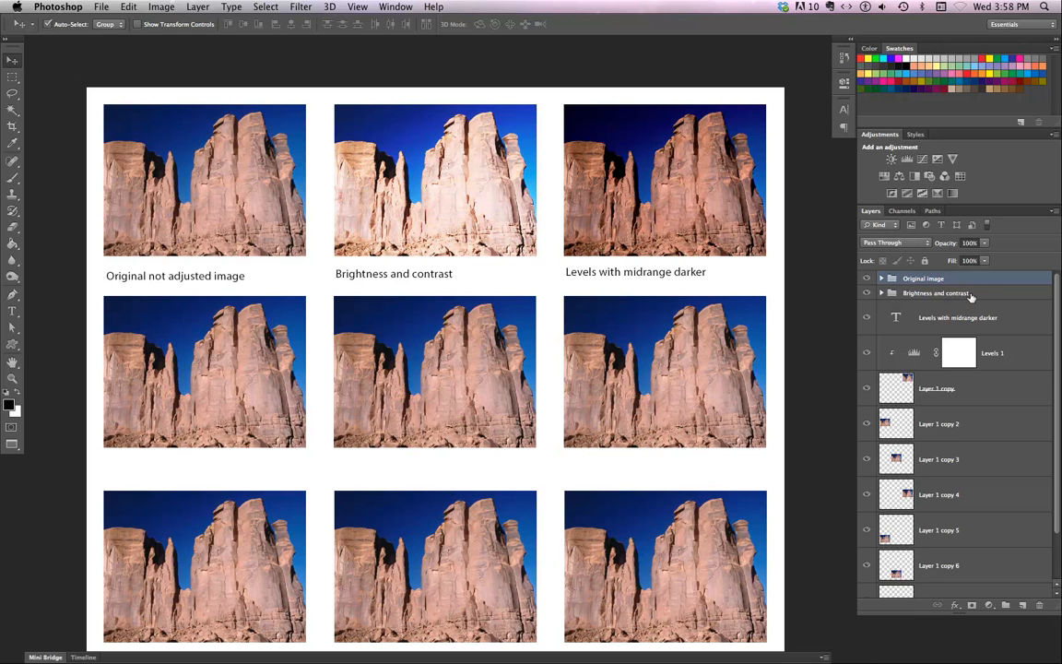
{"action": "left_click", "coordinate": [881, 278]}
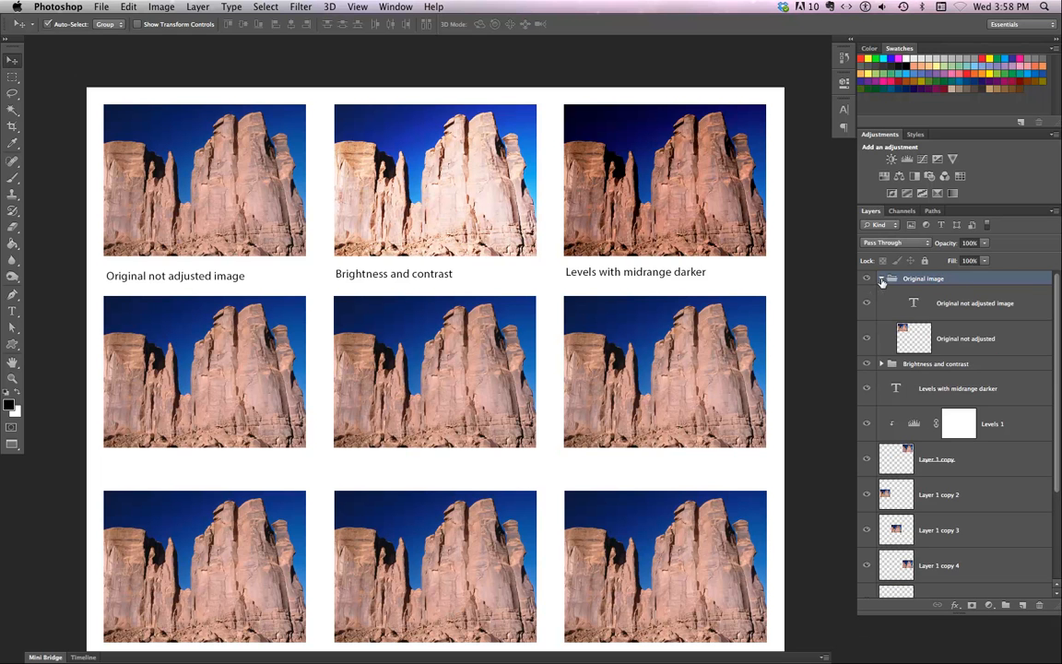
{"action": "left_click", "coordinate": [963, 314]}
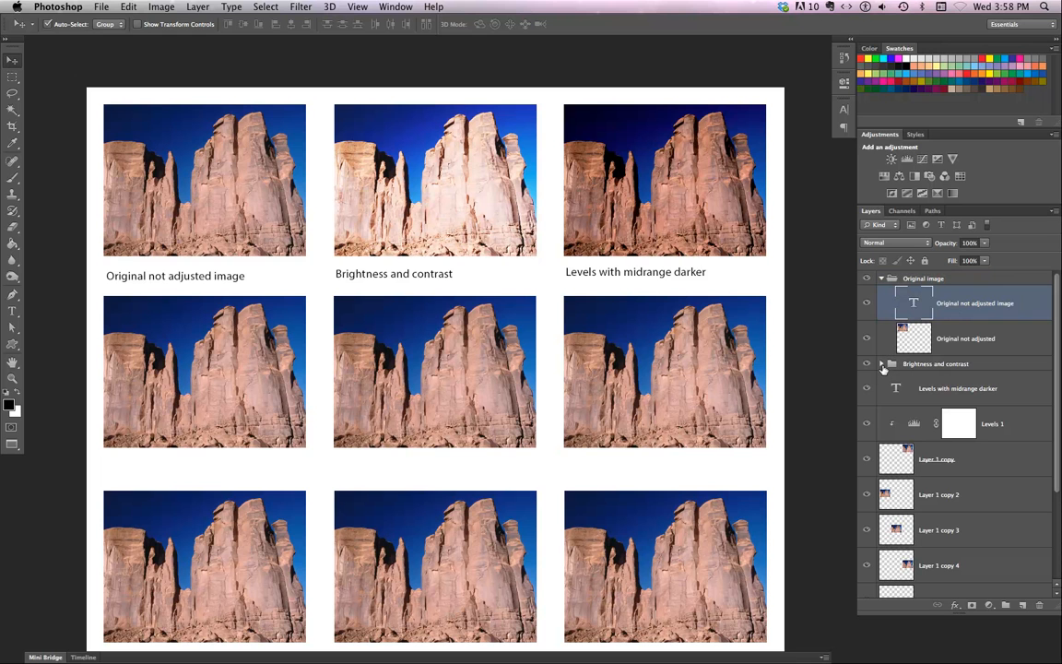
{"action": "left_click", "coordinate": [880, 364]}
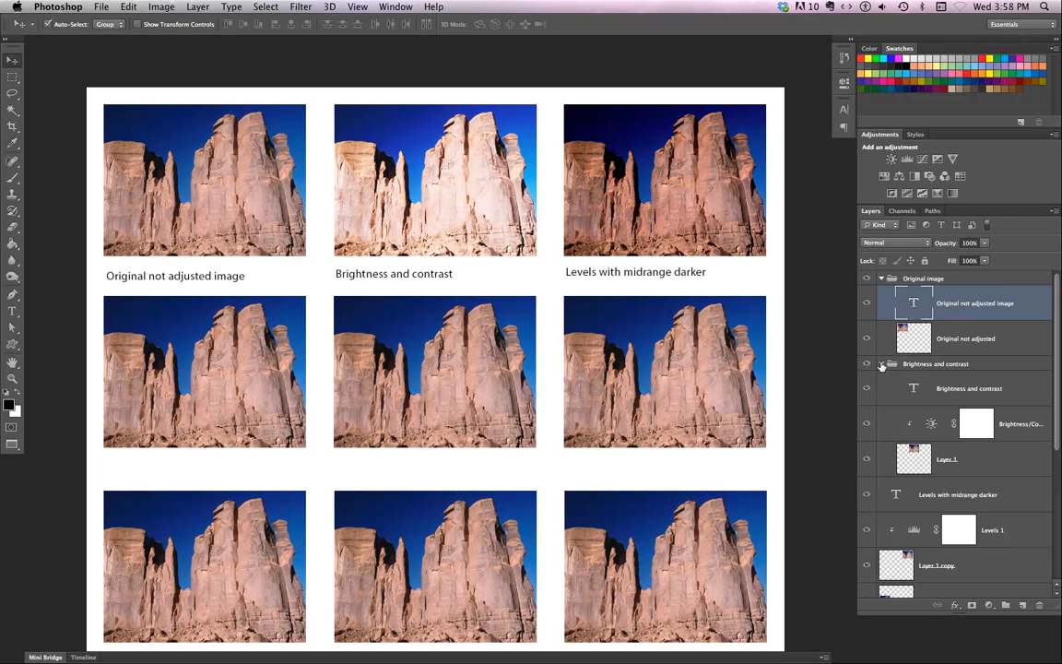
{"action": "left_click", "coordinate": [935, 388], "text": "shift"}
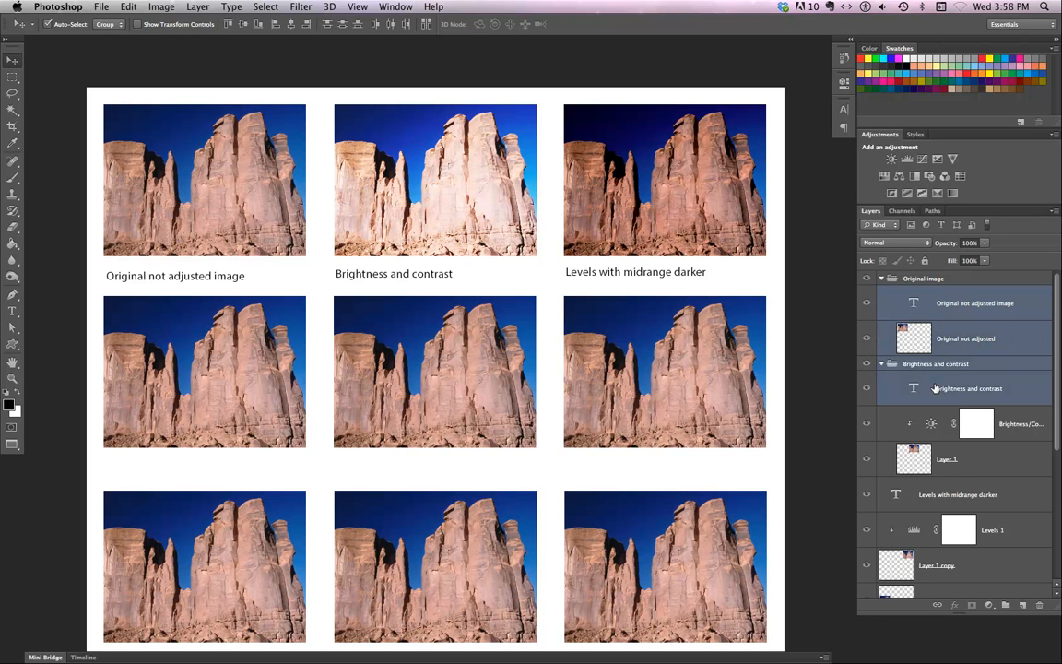
{"action": "left_click", "coordinate": [951, 390]}
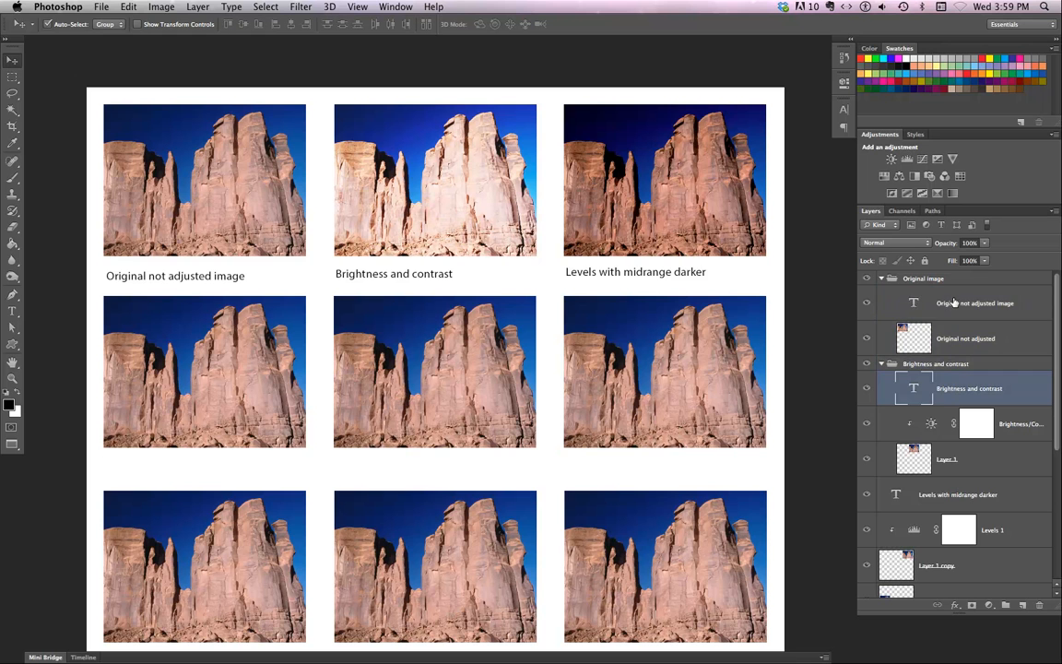
{"action": "left_click", "coordinate": [953, 302], "text": "super"}
{"action": "left_click", "coordinate": [959, 494], "text": "super"}
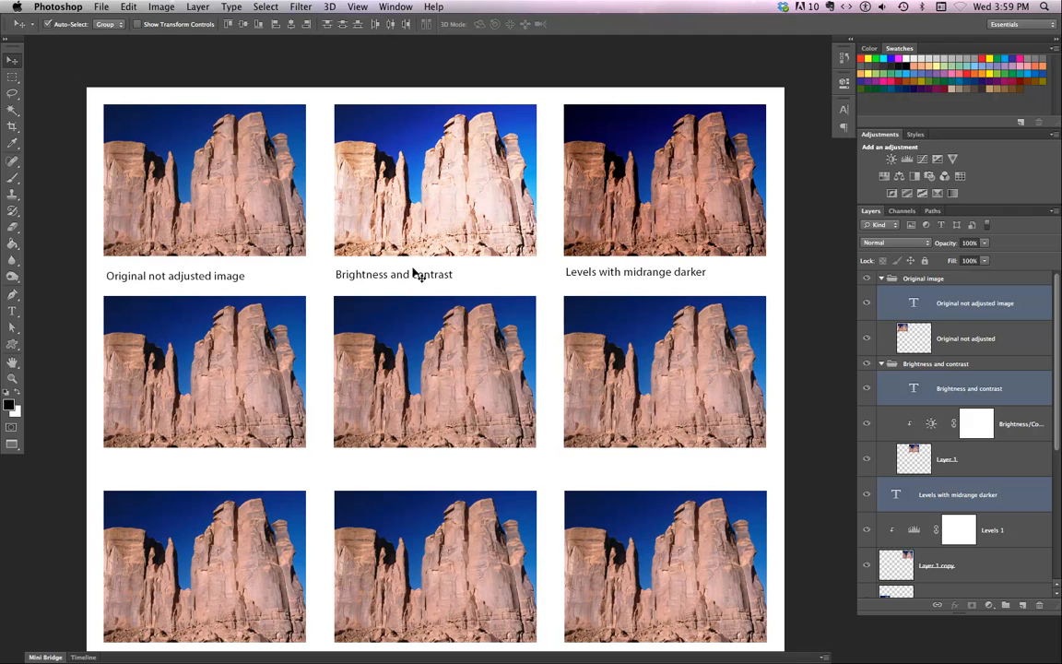
- Try nudging the whole Original image group left, move it back and clear the selection
{"action": "left_click", "coordinate": [155, 284]}
{"action": "key", "text": "Left"}
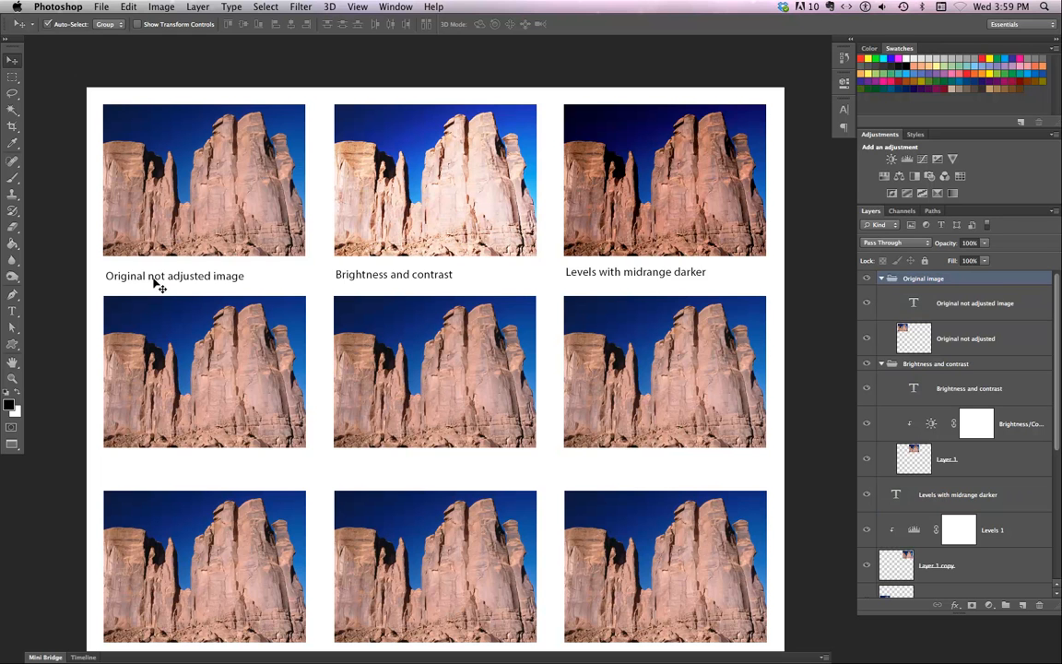
{"action": "key", "text": "Right"}
{"action": "left_click", "coordinate": [183, 288]}
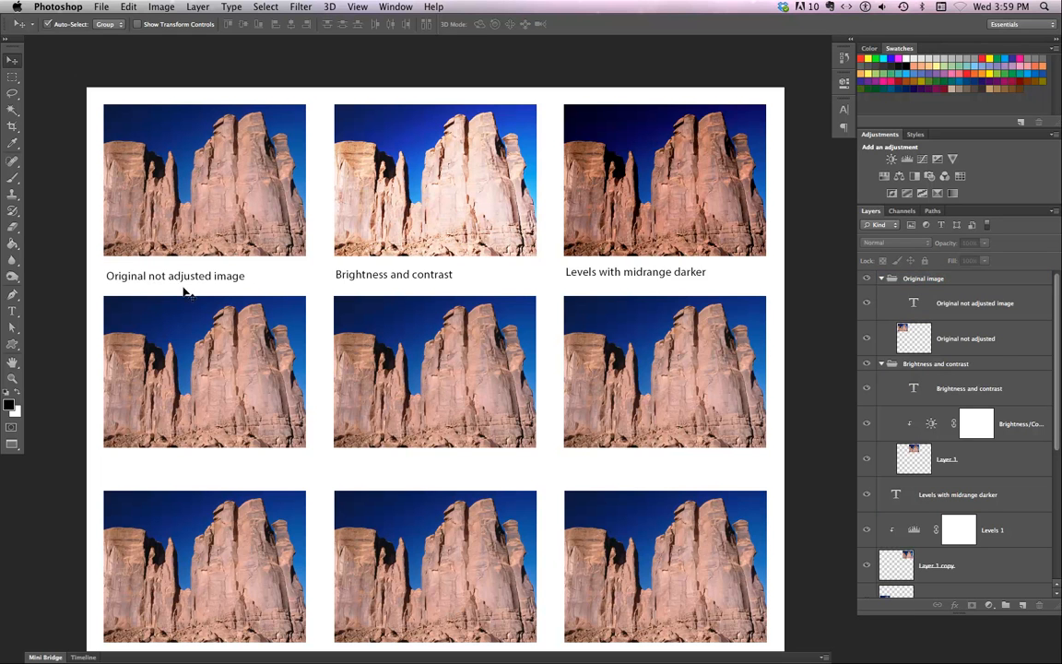
- Nudge each of the three captions left, one text layer at a time, to line up with its photo's left edge
{"action": "left_click", "coordinate": [941, 306]}
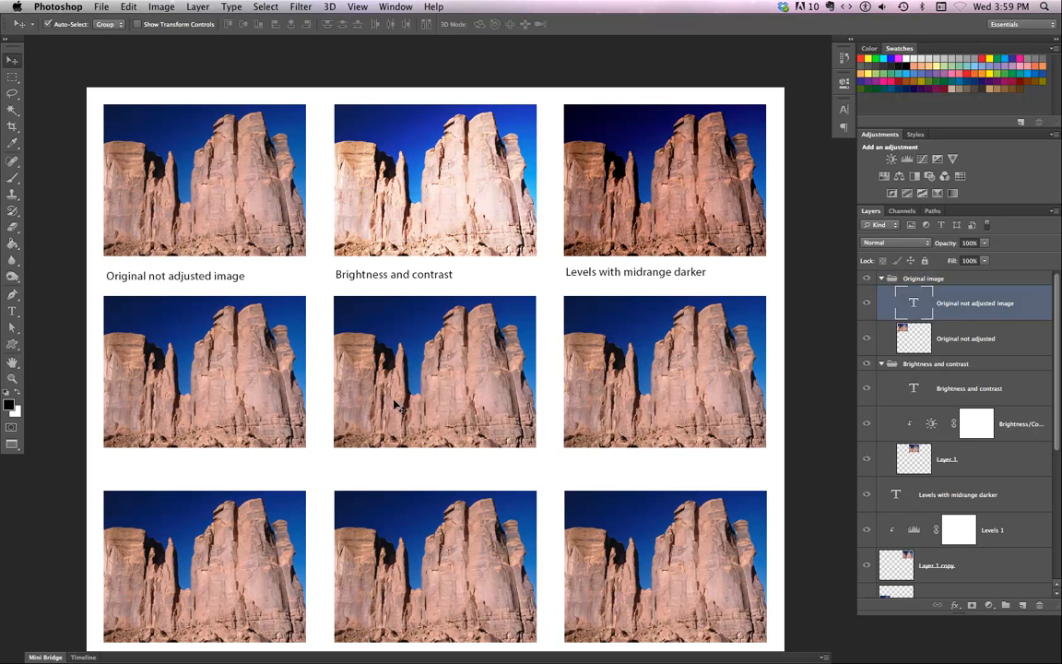
{"action": "key", "text": "Left"}
{"action": "key", "text": "Left"}
{"action": "key", "text": "Left"}
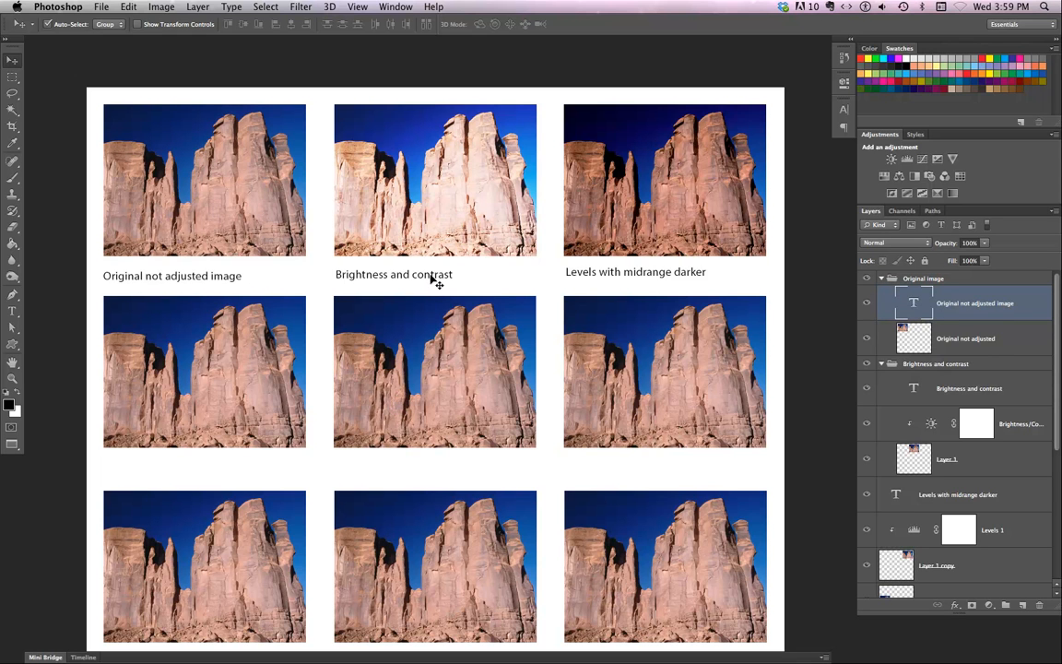
{"action": "left_click", "coordinate": [954, 391]}
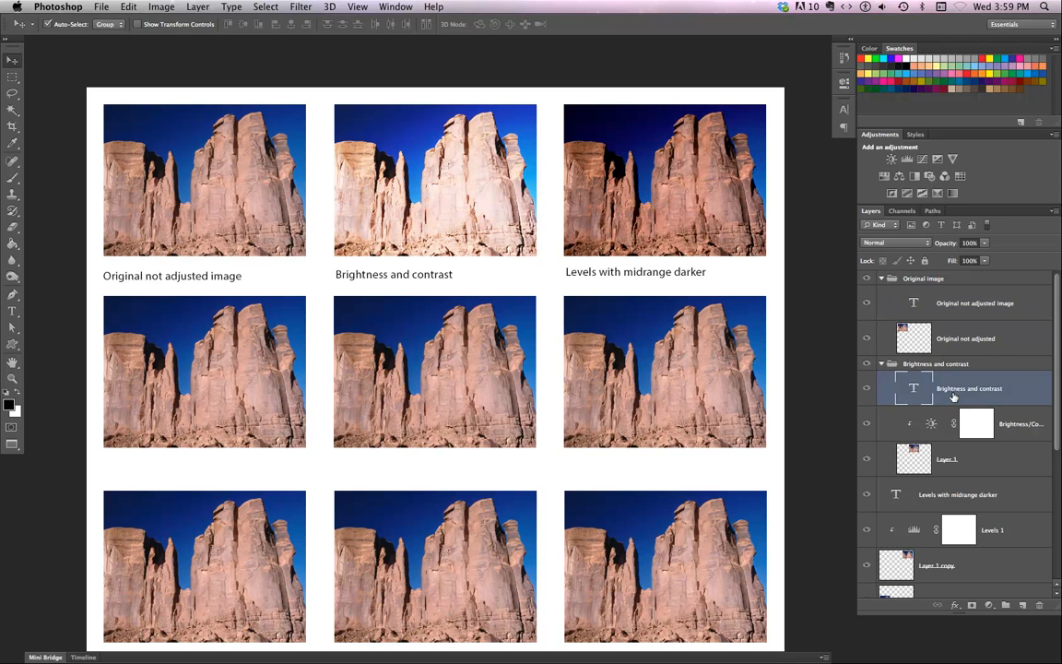
{"action": "key", "text": "Left"}
{"action": "key", "text": "Left"}
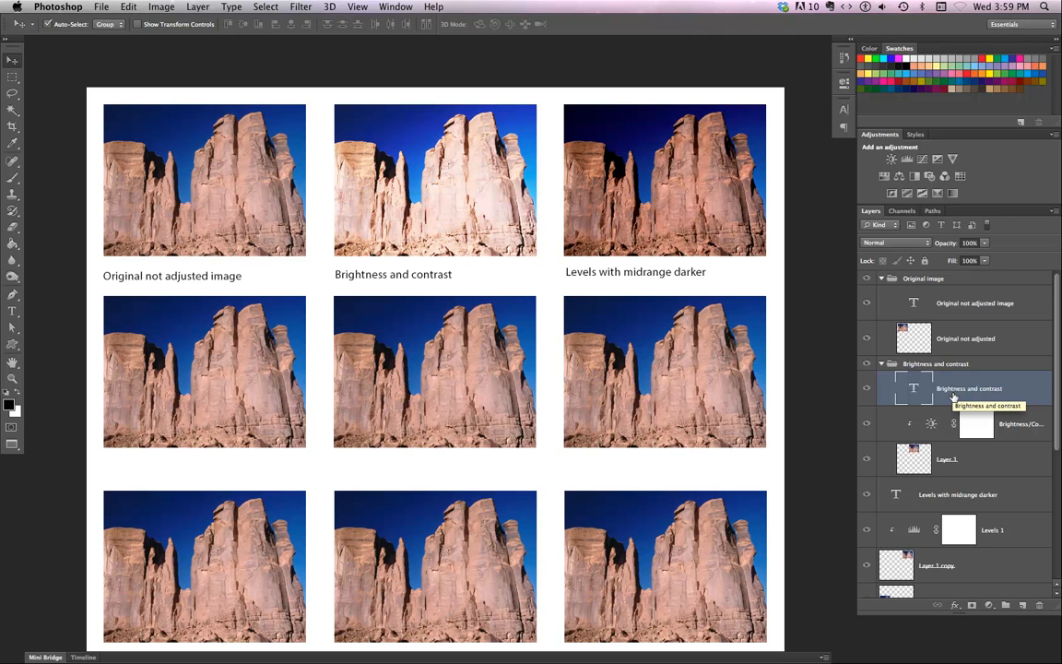
{"action": "left_click", "coordinate": [947, 498]}
{"action": "key", "text": "Left"}
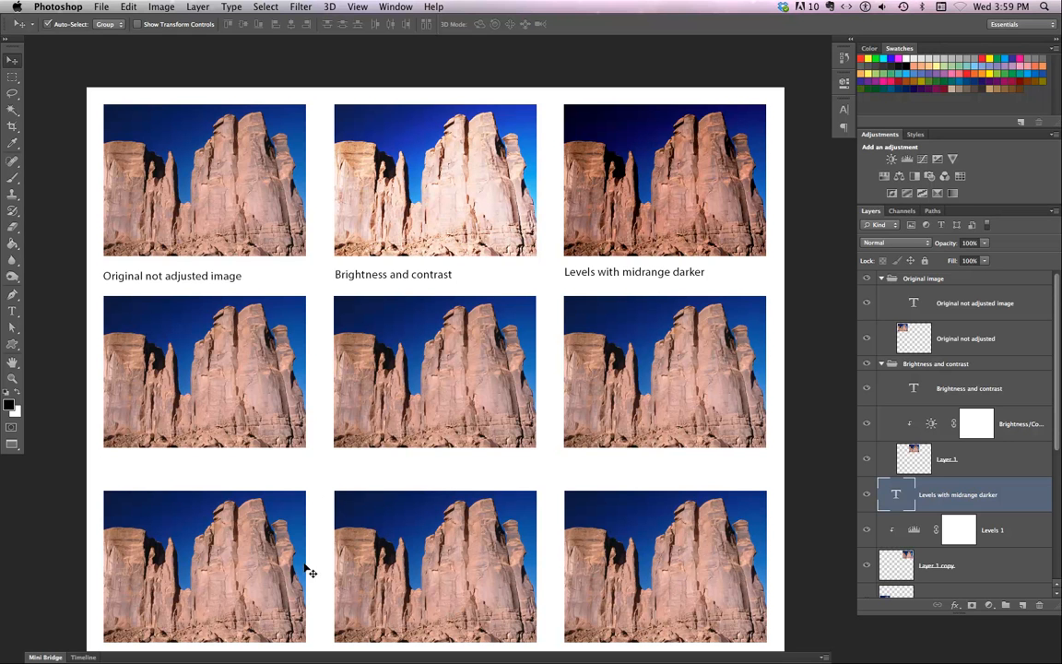
{"action": "key", "text": "super+Tab"}
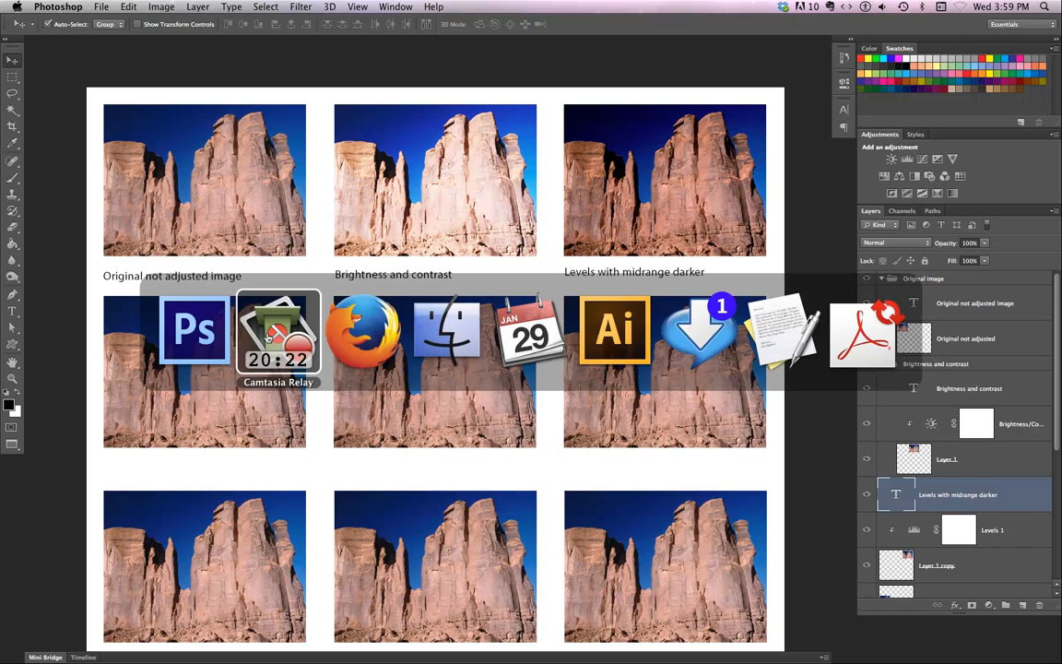